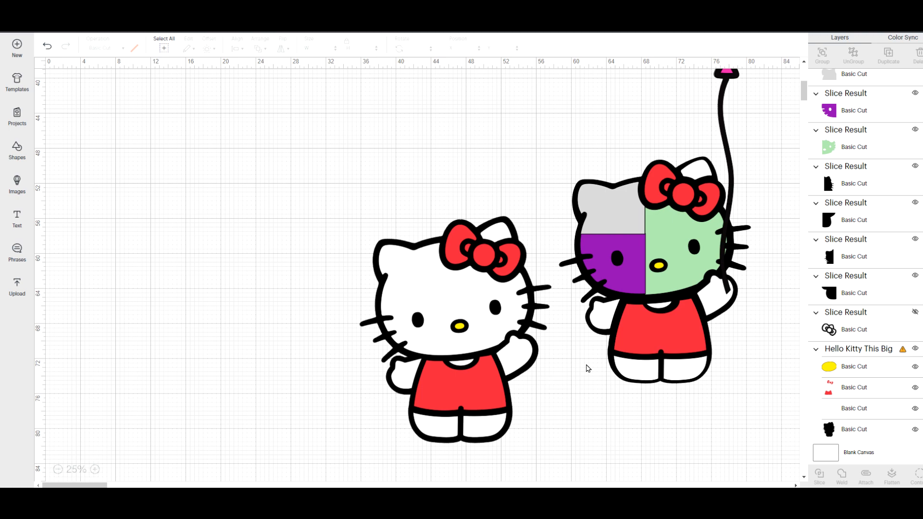
Nudge the green, purple and grey face sections of the balloon-holding Hello Kitty so their seams line up
scroll(588, 369, up, 5)
scroll(588, 369, down, 6)
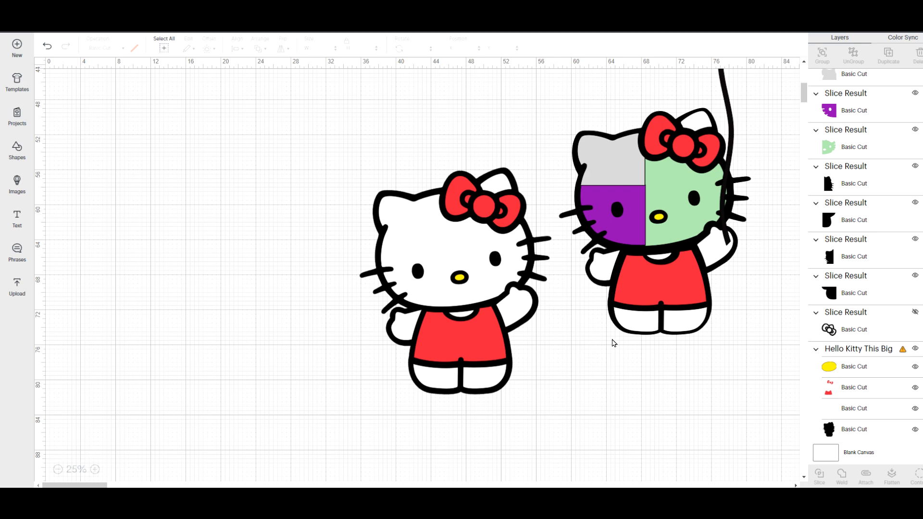
scroll(613, 343, up, 2)
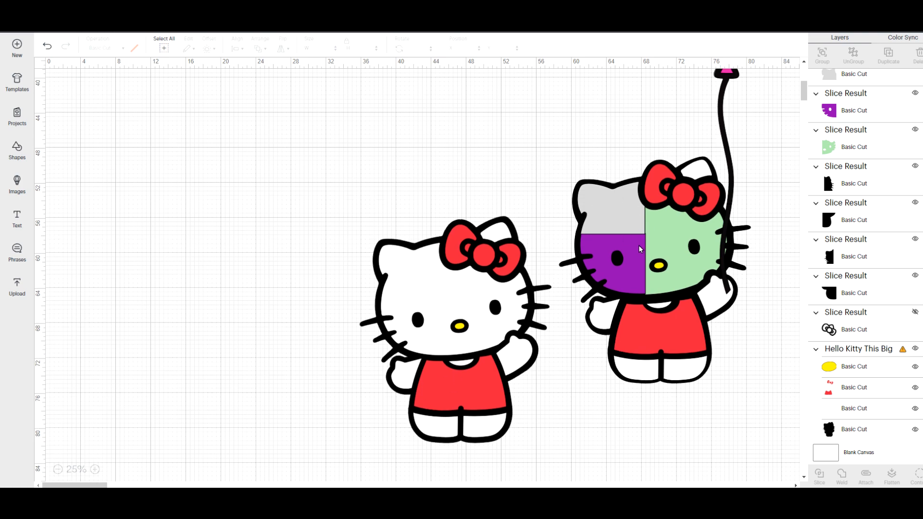
drag(636, 250, 633, 252)
drag(629, 208, 663, 224)
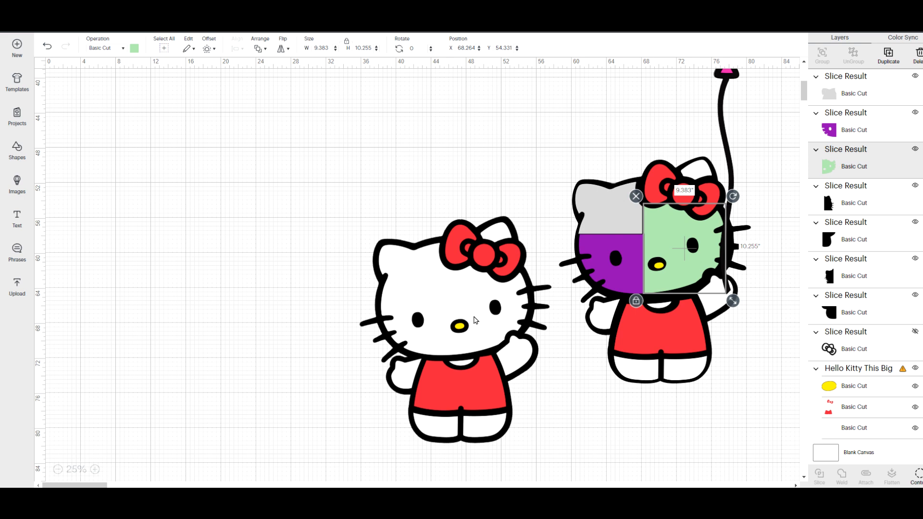
drag(622, 248, 624, 252)
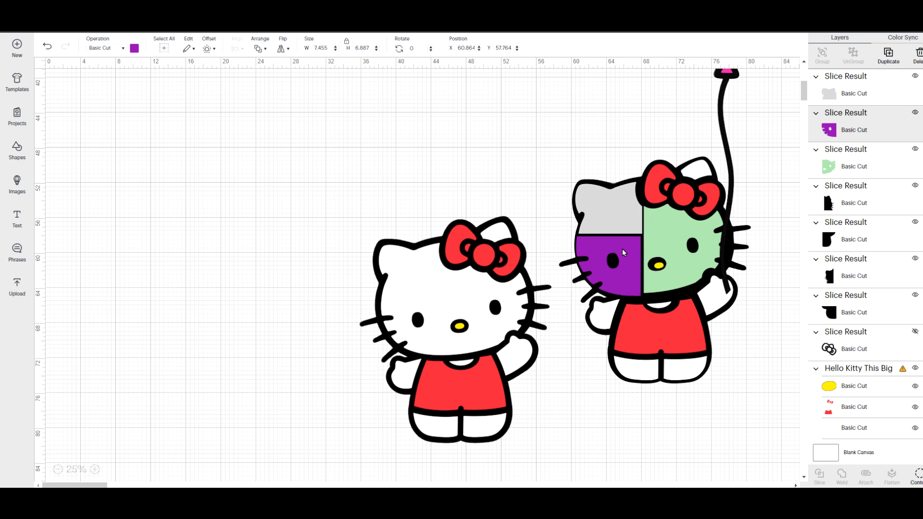
click(631, 220)
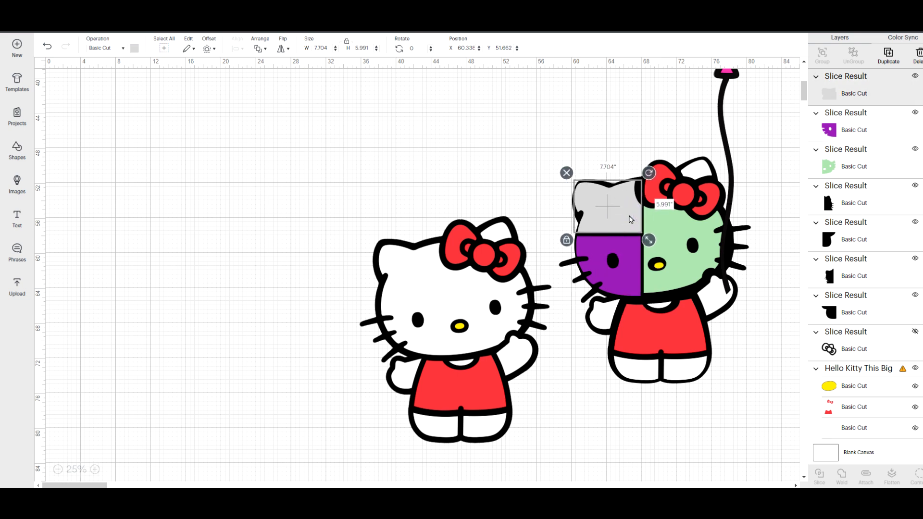
drag(657, 229, 628, 224)
Examine the sliced face of the balloon-holding Hello Kitty by selecting its purple section, yellow nose, grey section and balloon group
click(631, 244)
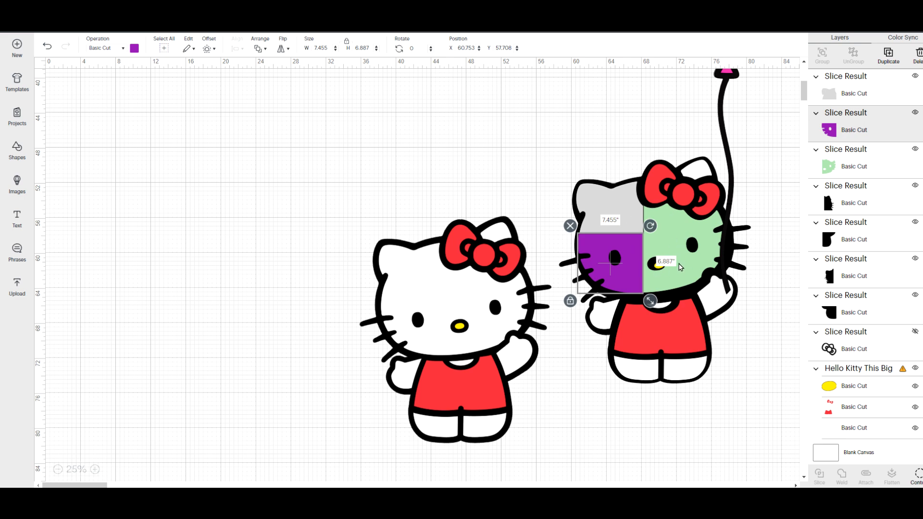
click(660, 267)
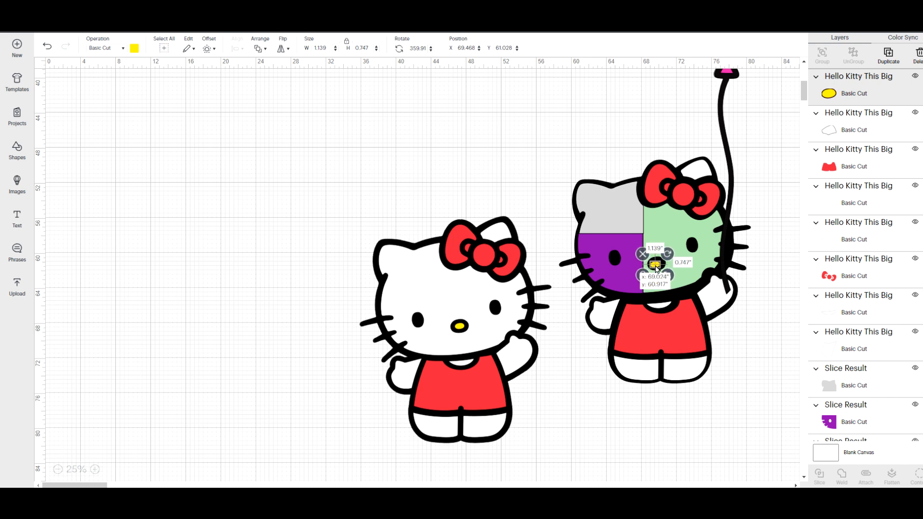
click(630, 213)
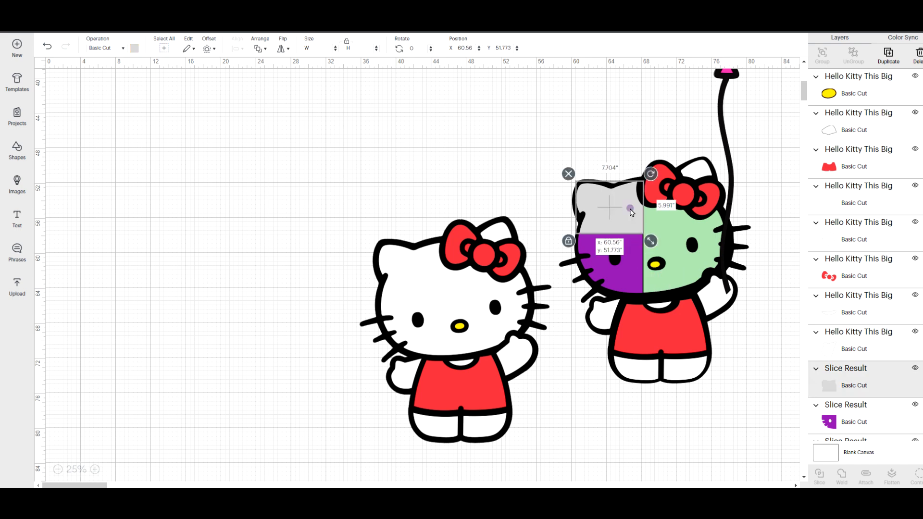
click(658, 225)
click(635, 246)
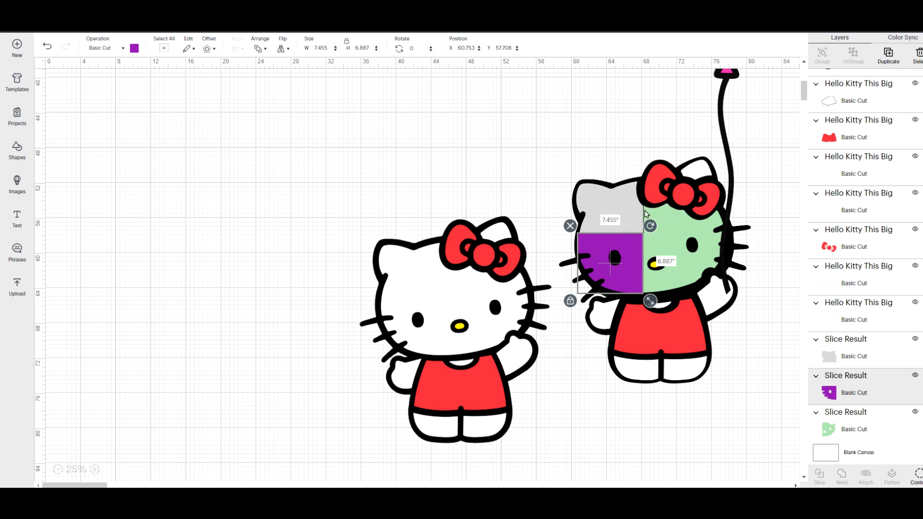
click(659, 245)
click(637, 226)
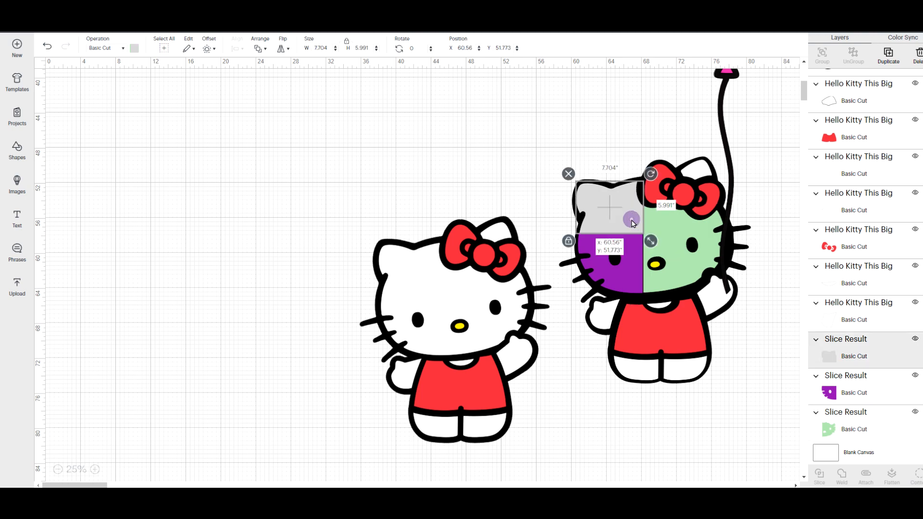
click(676, 243)
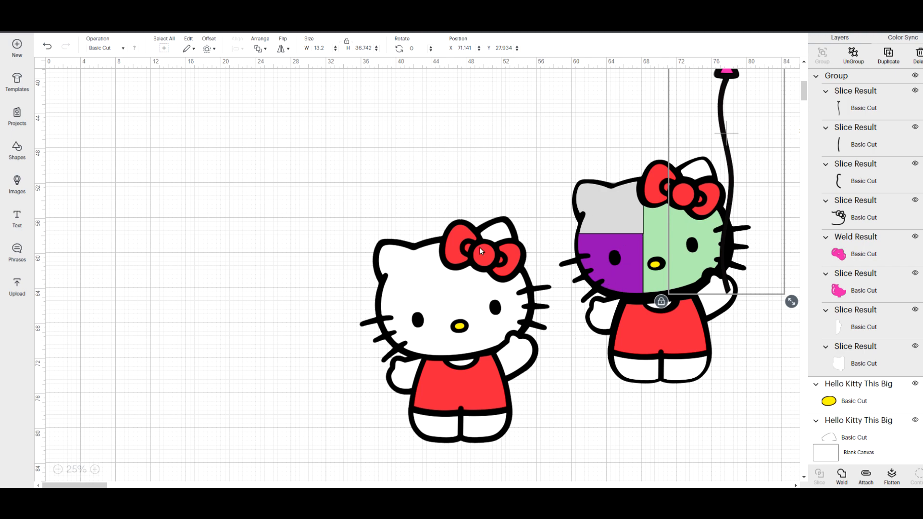
Pull the purple, grey and green sections off the balloon-holding Hello Kitty's face to expose the black slices underneath
drag(629, 244, 546, 180)
drag(613, 207, 587, 161)
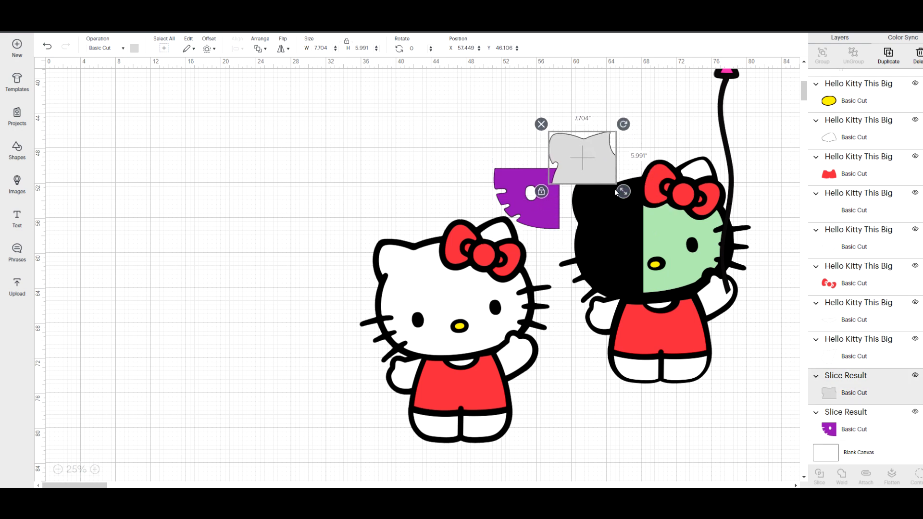
drag(657, 235, 626, 241)
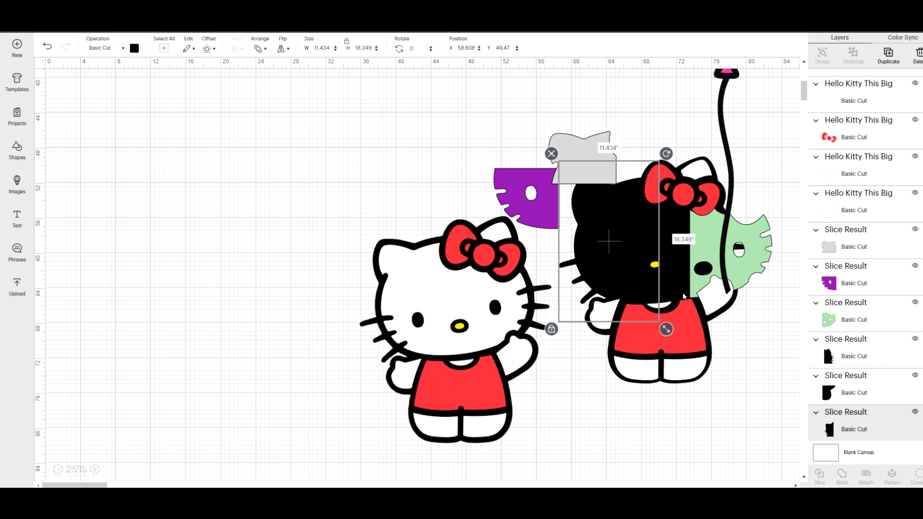
click(635, 335)
mouse_move(634, 336)
mouse_down()
mouse_move(619, 347)
mouse_move(649, 359)
mouse_move(665, 384)
mouse_move(648, 383)
mouse_move(633, 336)
mouse_up()
drag(647, 369, 647, 371)
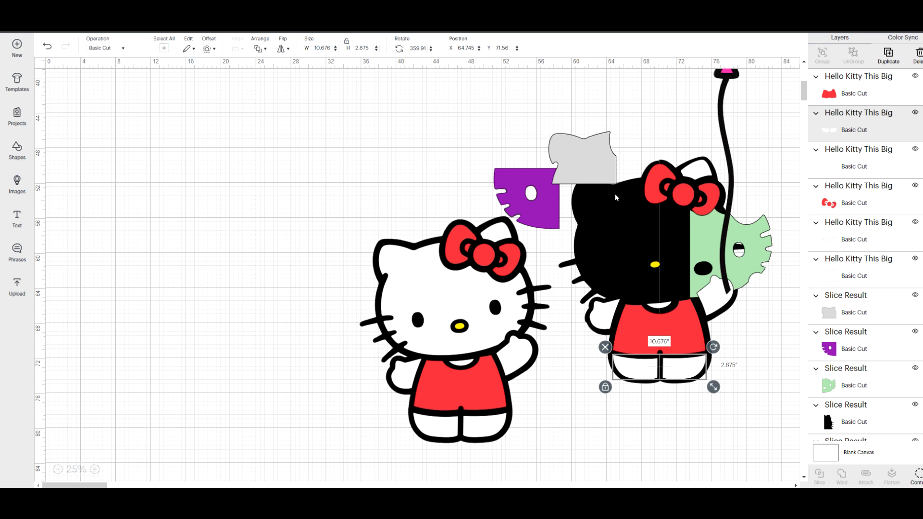
Move the grey and purple sections back onto the head and try to return the green section to the face
drag(599, 168, 626, 220)
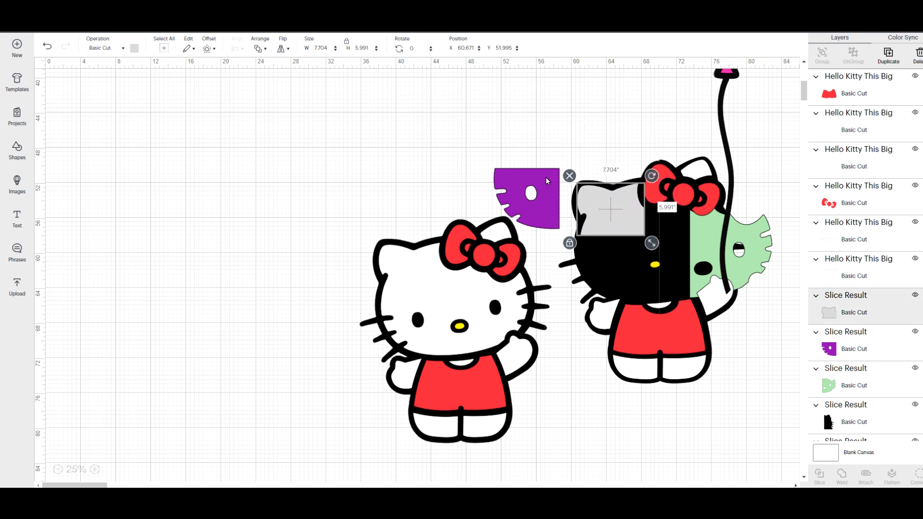
drag(547, 178, 637, 254)
click(715, 242)
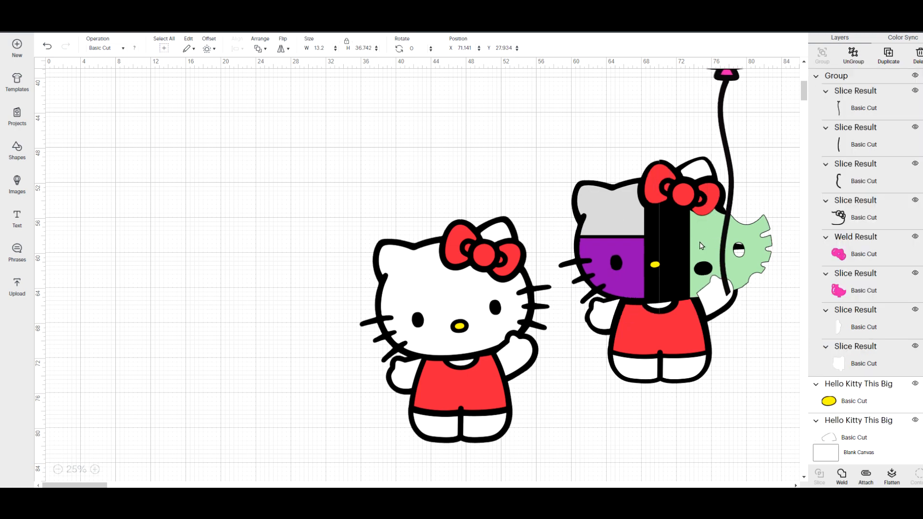
drag(701, 240, 696, 242)
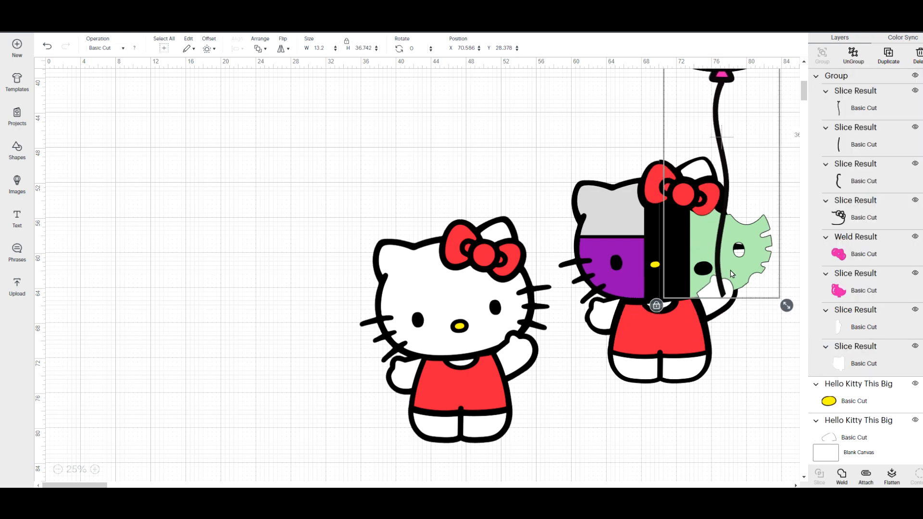
click(742, 323)
drag(741, 276, 721, 277)
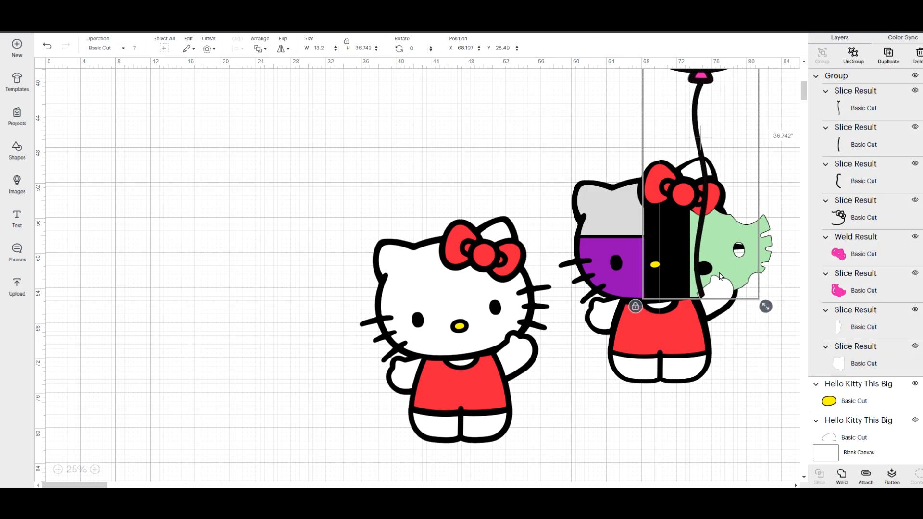
click(768, 256)
drag(765, 254, 722, 254)
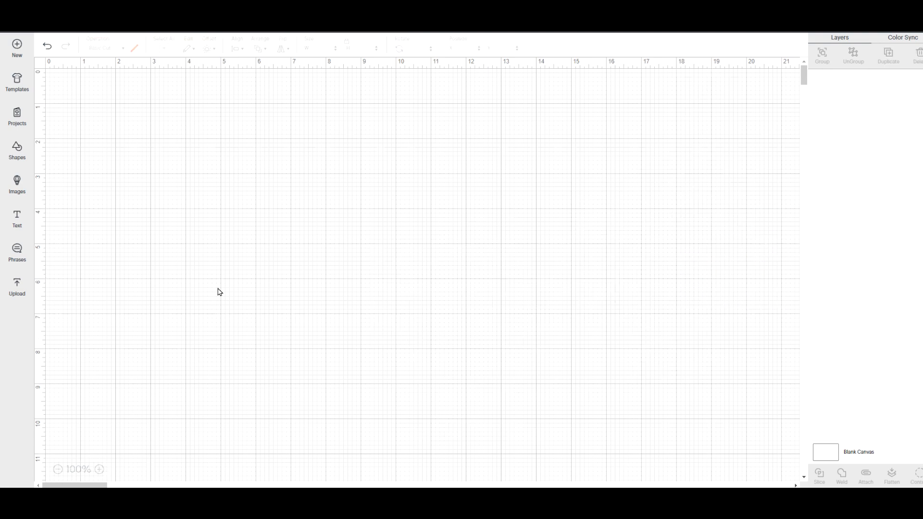
Search the image library for "disney"
click(20, 191)
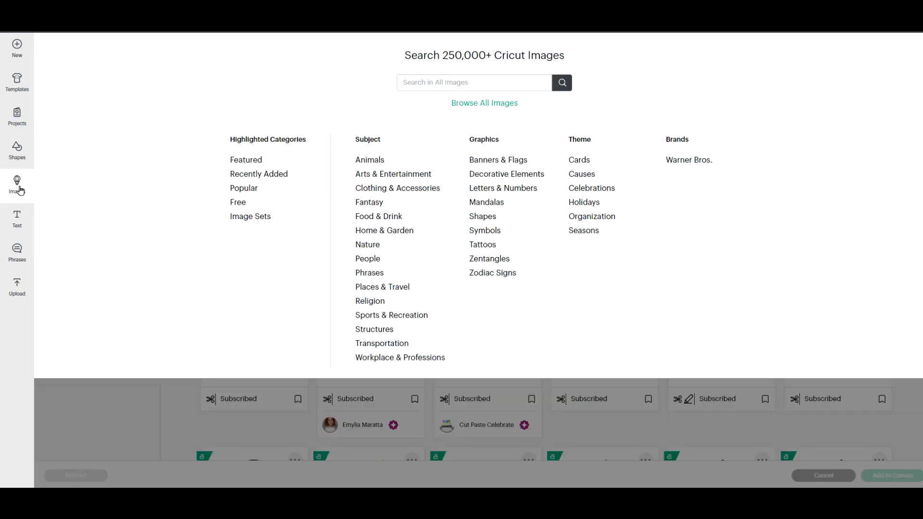
click(425, 82)
text(disney)
key(Return)
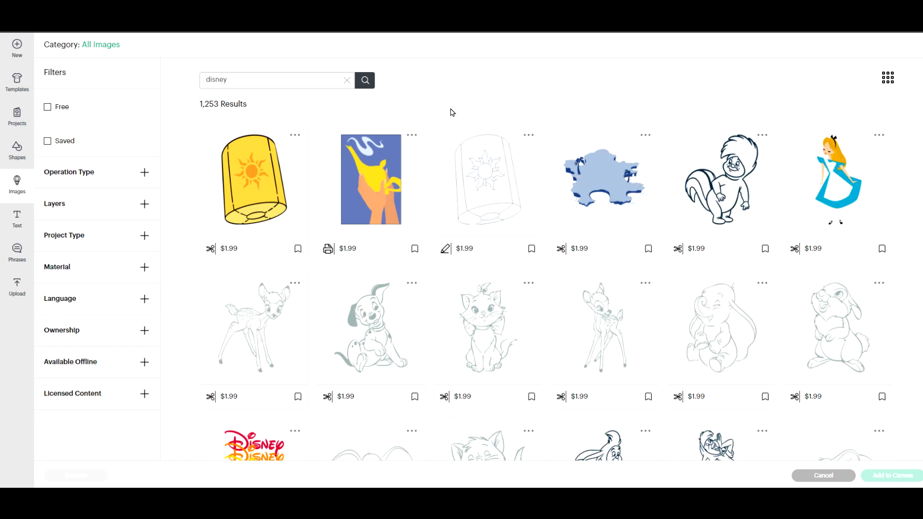
Add the smiling Donald Duck head from the results to the canvas and move it to about X 10.1, Y 2.2
scroll(368, 263, down, 6)
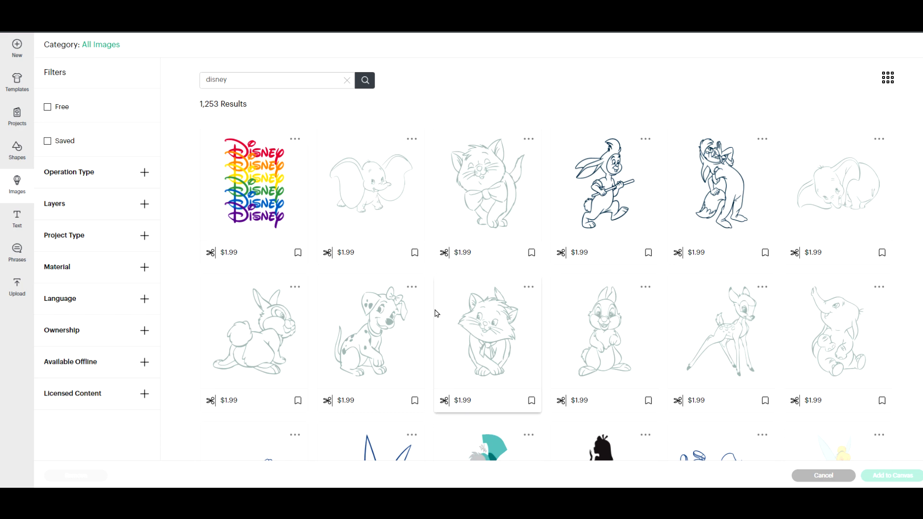
scroll(430, 326, down, 4)
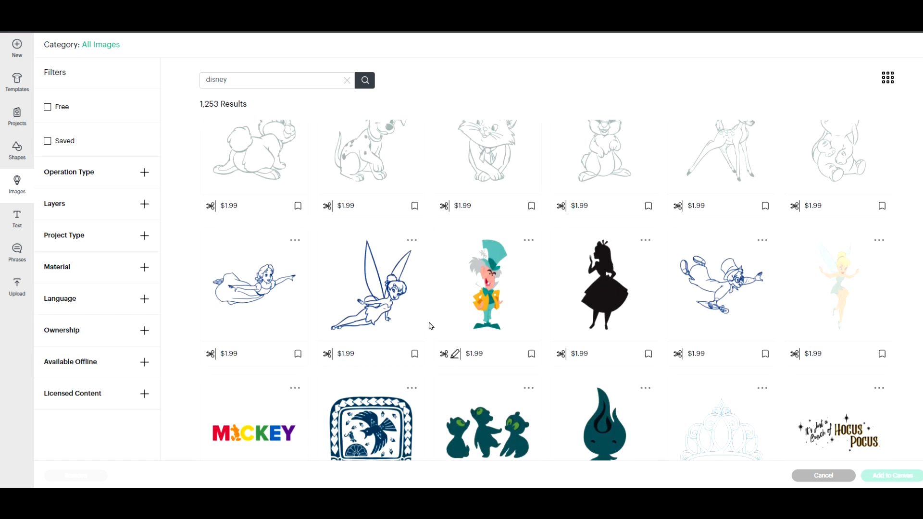
scroll(431, 327, down, 3)
scroll(430, 326, down, 3)
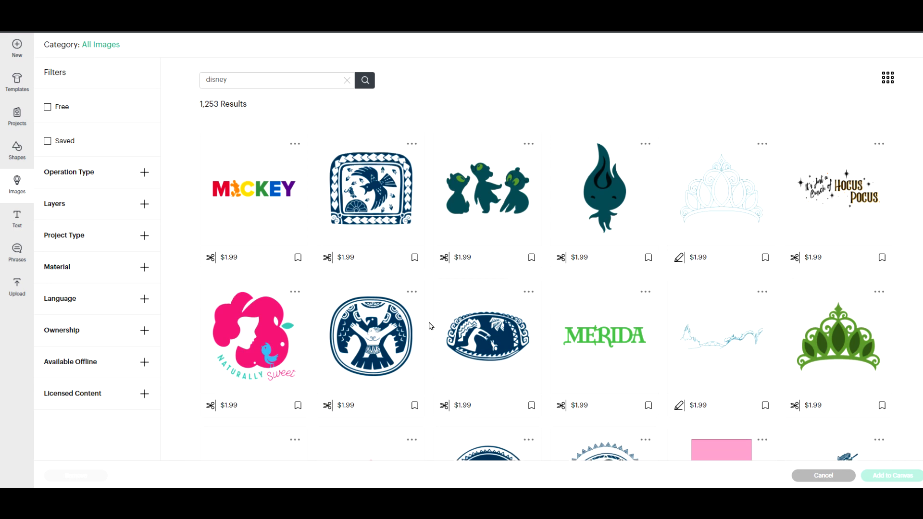
scroll(431, 326, down, 5)
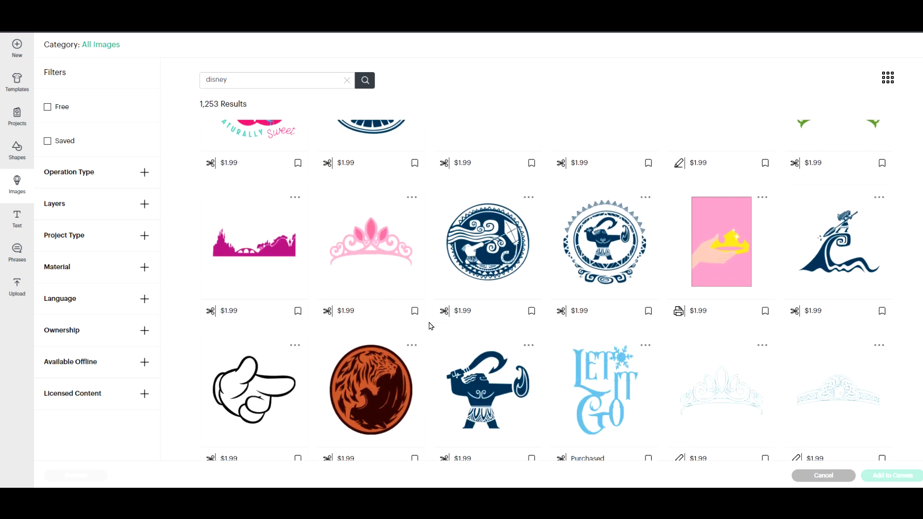
scroll(430, 327, down, 3)
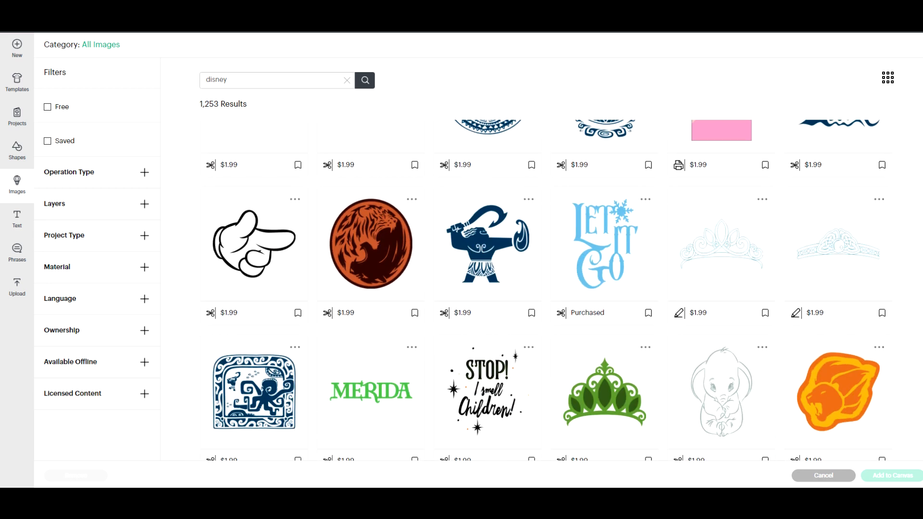
scroll(546, 290, down, 7)
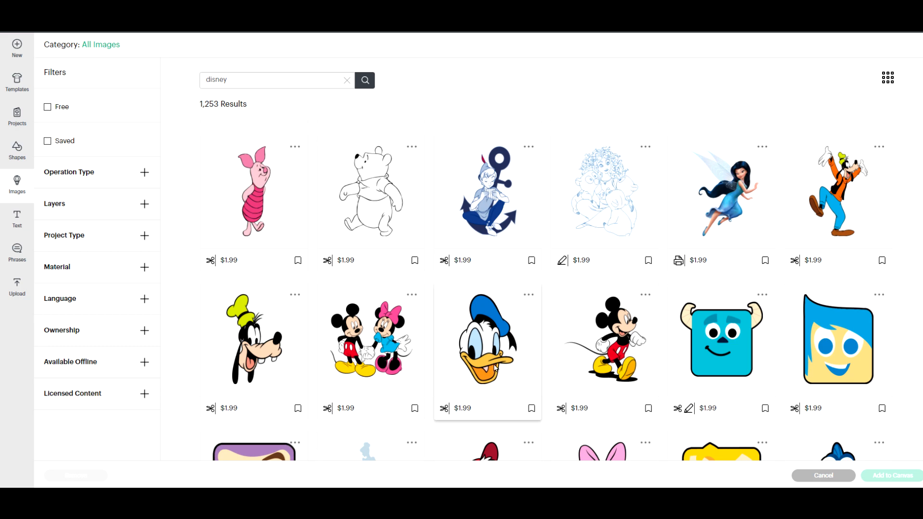
scroll(498, 368, down, 3)
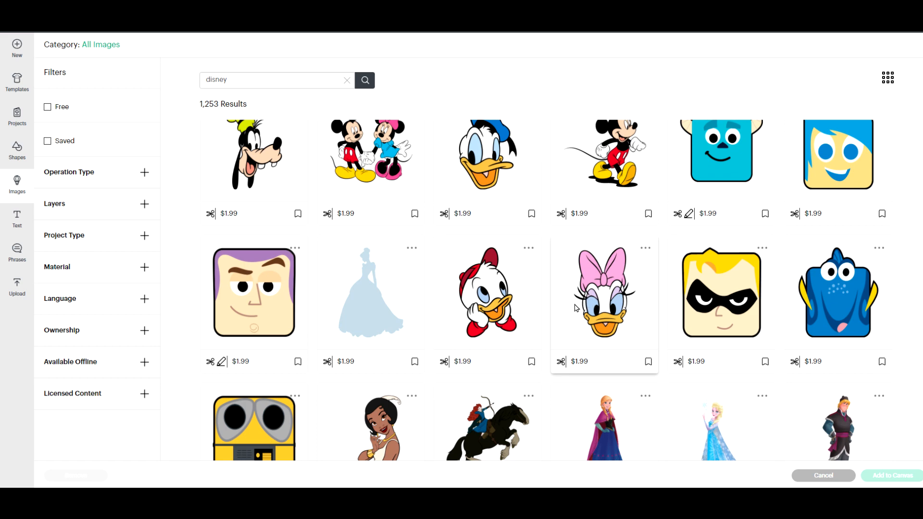
scroll(553, 300, up, 4)
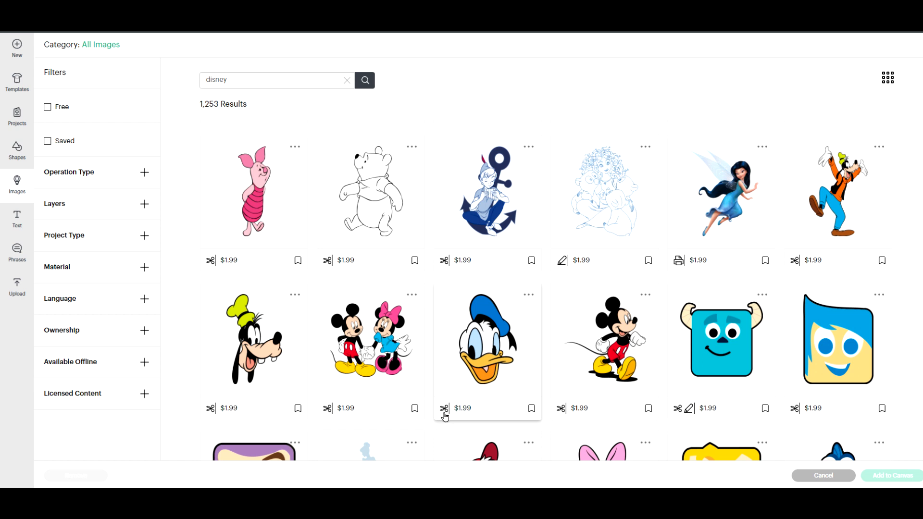
click(491, 351)
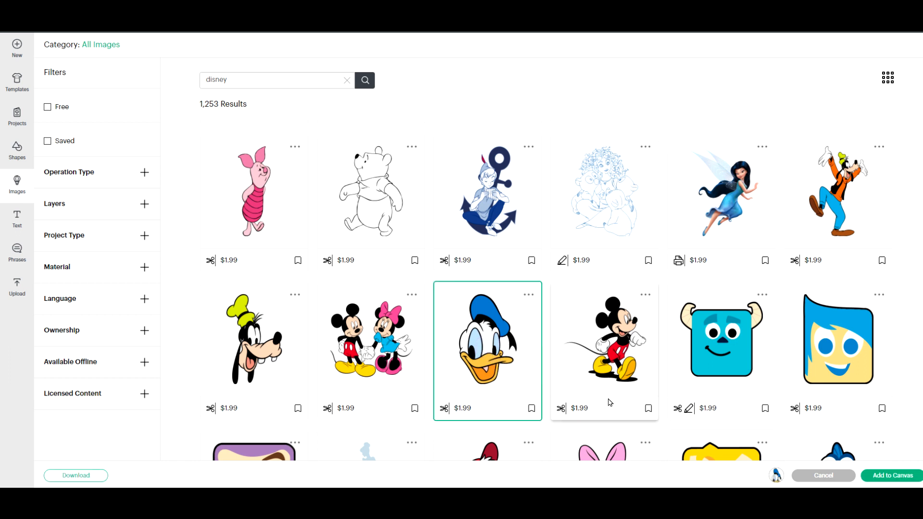
click(878, 477)
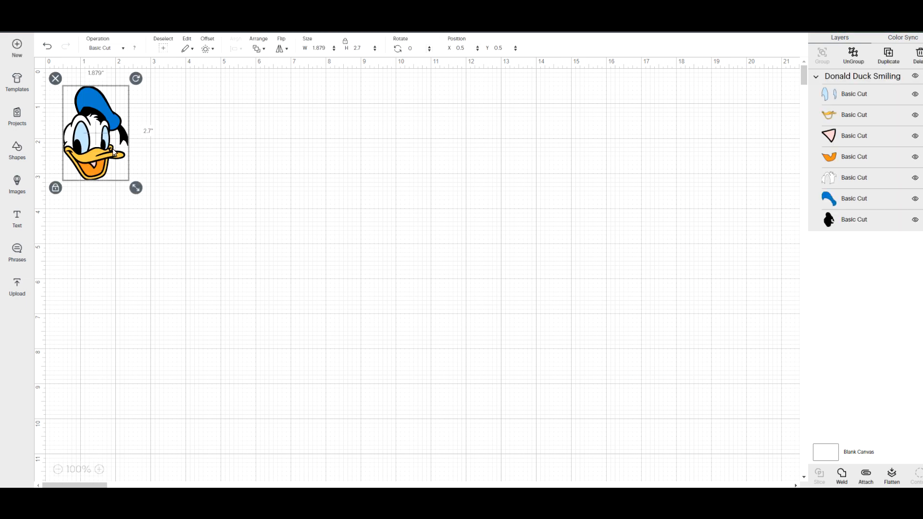
drag(114, 152, 449, 211)
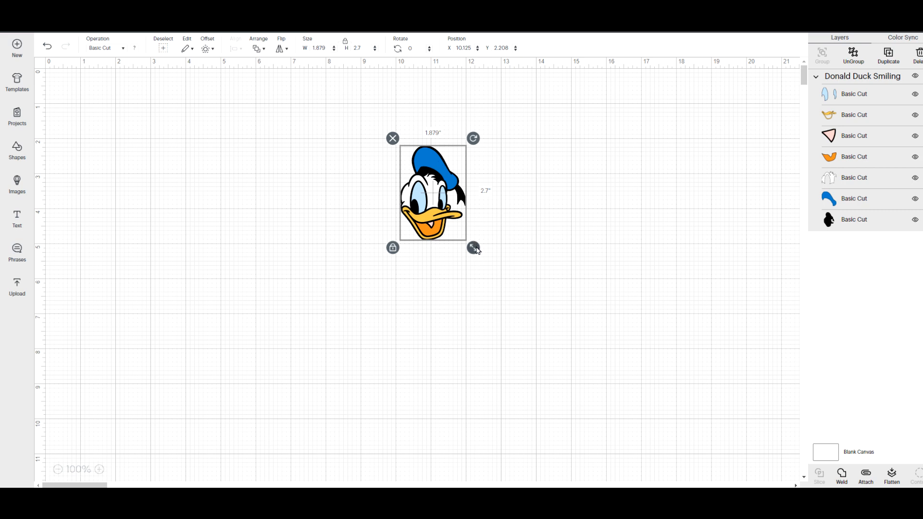
Insert a 2 by 2 inch square and move it to about X 2.9, Y 1.8 on the canvas
click(17, 148)
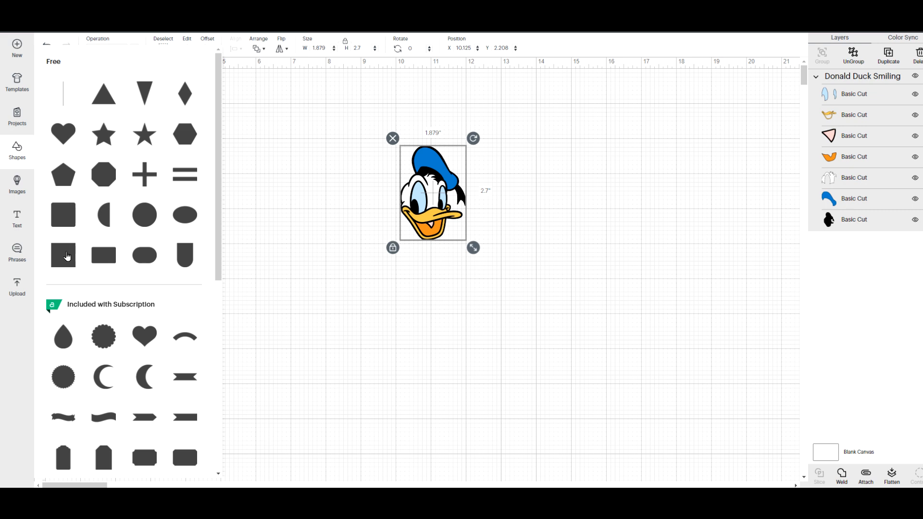
click(66, 252)
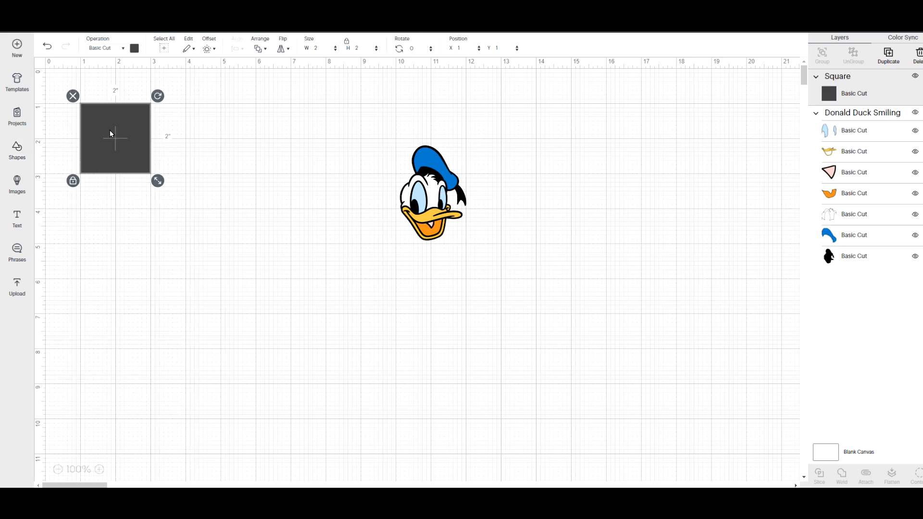
click(117, 135)
drag(117, 135, 180, 163)
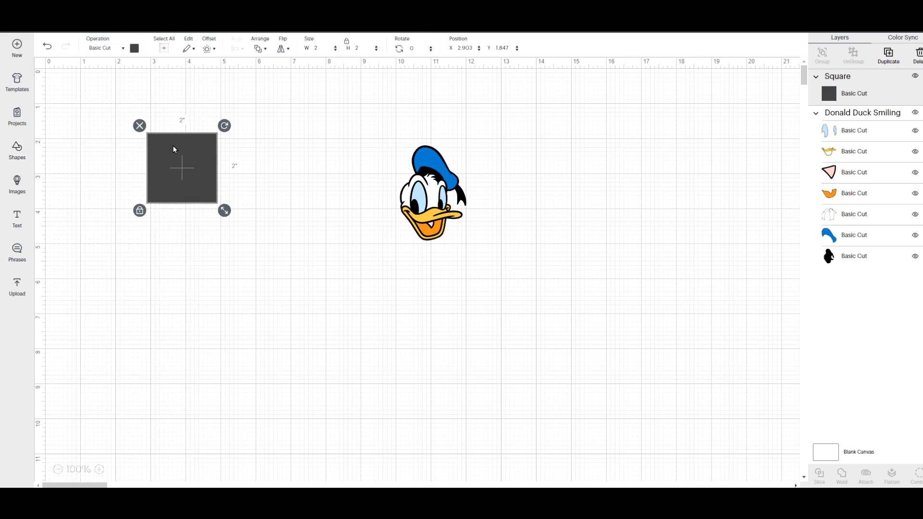
Set the square's size to 11.5 by 11.5 inches
click(329, 48)
text(11.5)
click(364, 48)
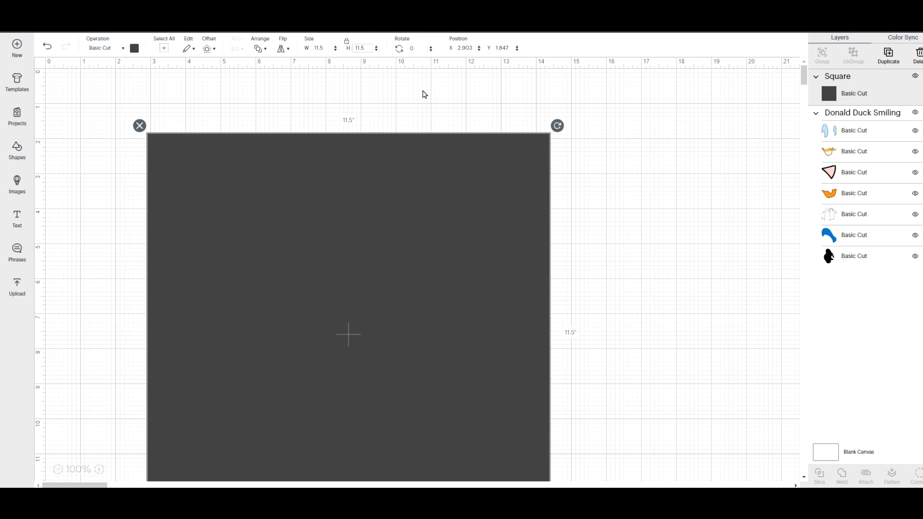
Move the square off the Donald Duck head, placing the head at about X 41.4, Y 7.9 with the square well to its left
scroll(458, 124, down, 5)
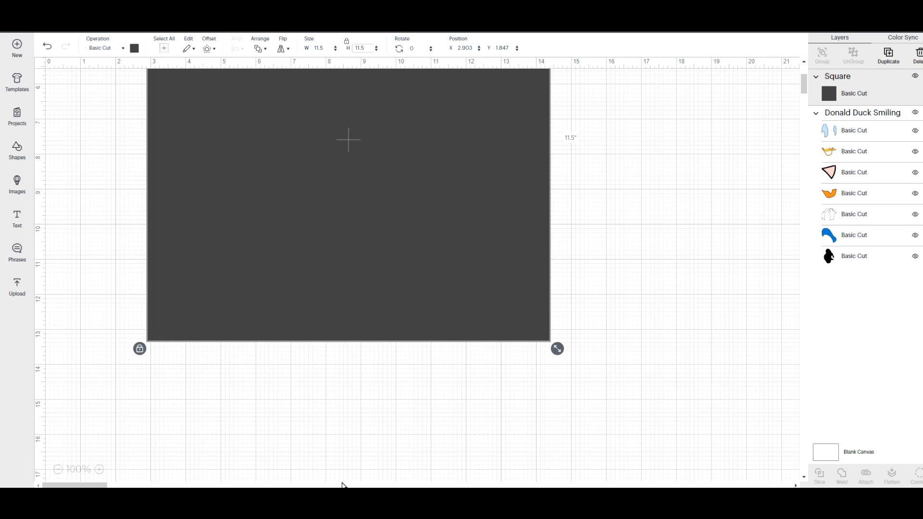
click(58, 469)
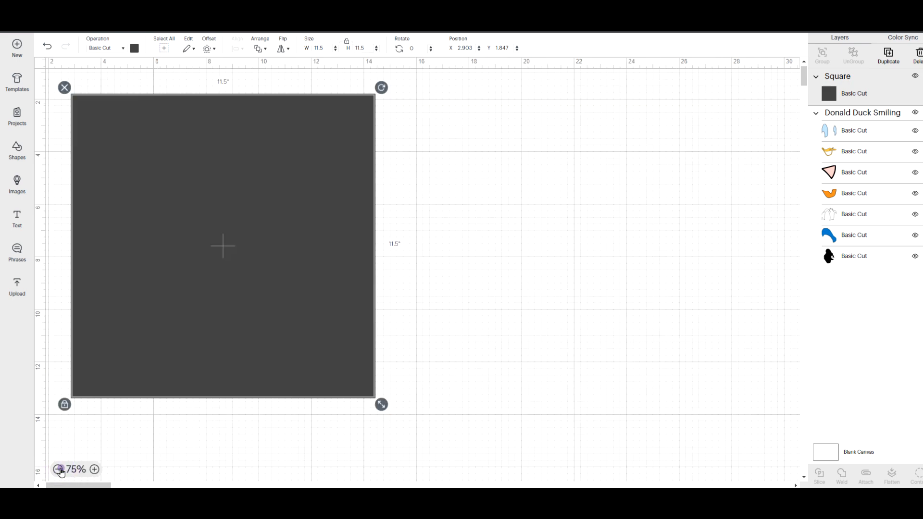
click(58, 469)
click(58, 469)
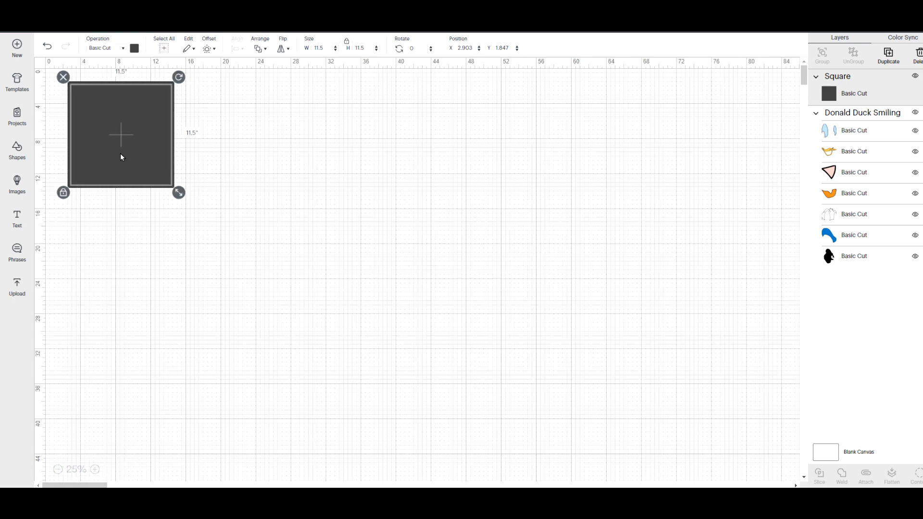
drag(122, 157, 299, 161)
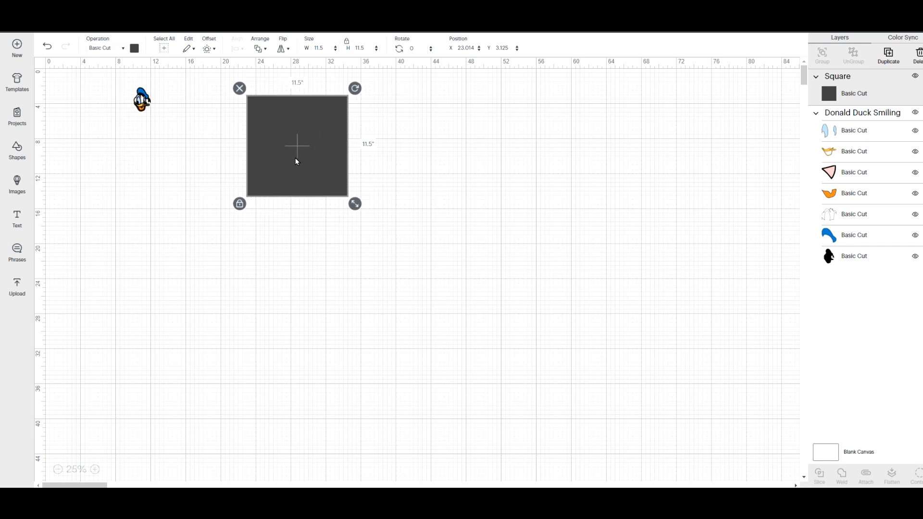
click(141, 102)
drag(142, 102, 414, 148)
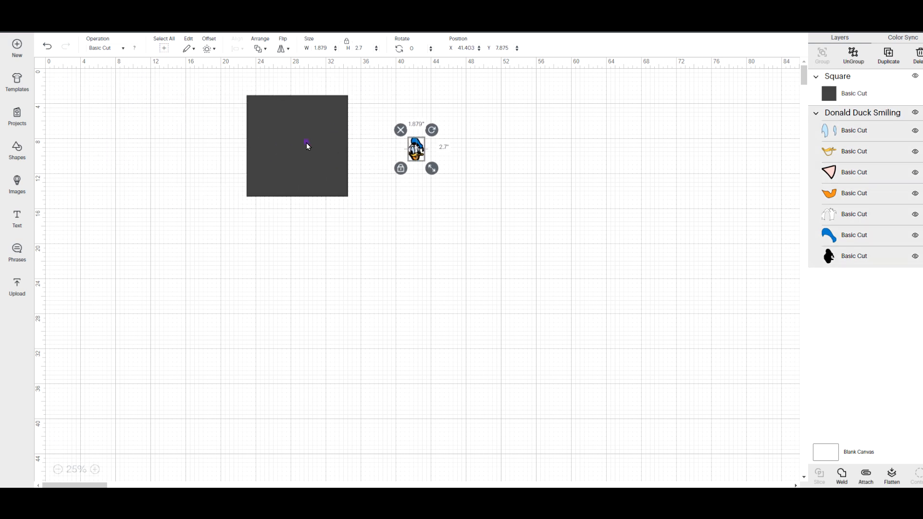
drag(308, 144, 153, 139)
Enlarge the Donald Duck head to about 21.4 by 30.8 inches and move it to about X 32, Y 3.3
click(418, 154)
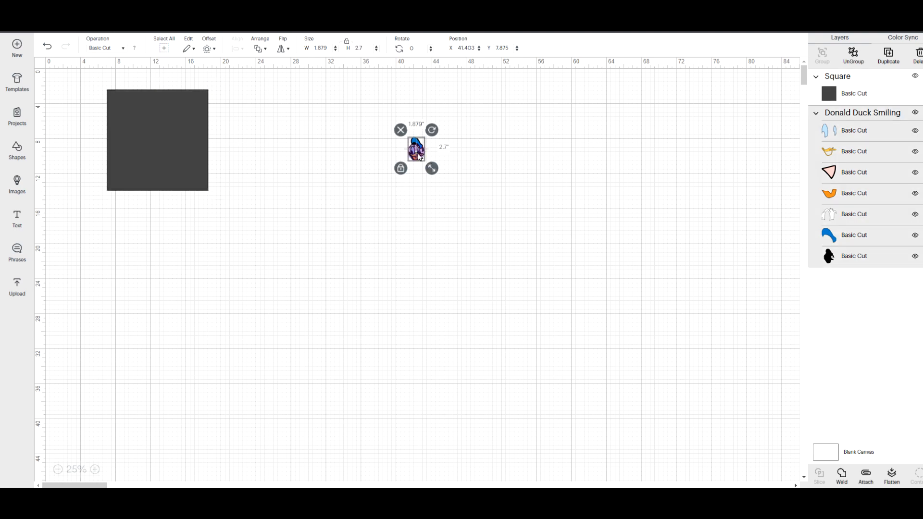
drag(434, 171, 619, 438)
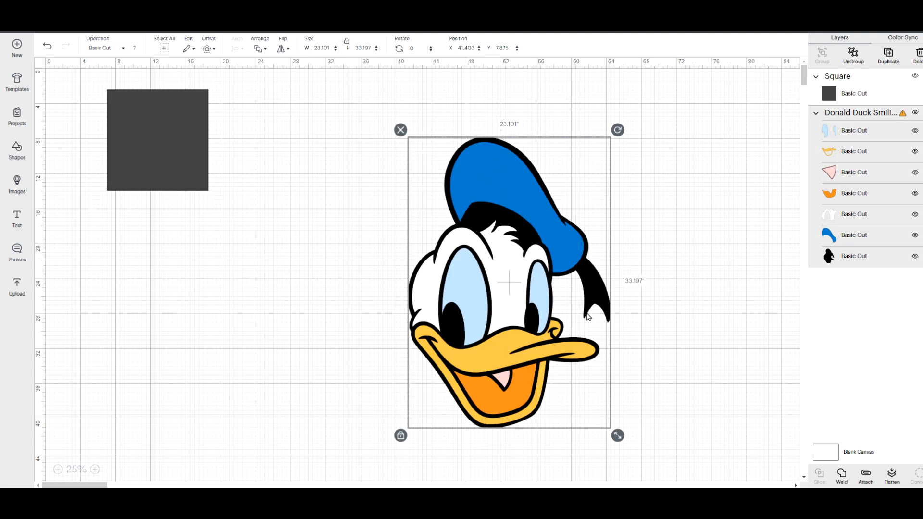
drag(550, 354, 436, 270)
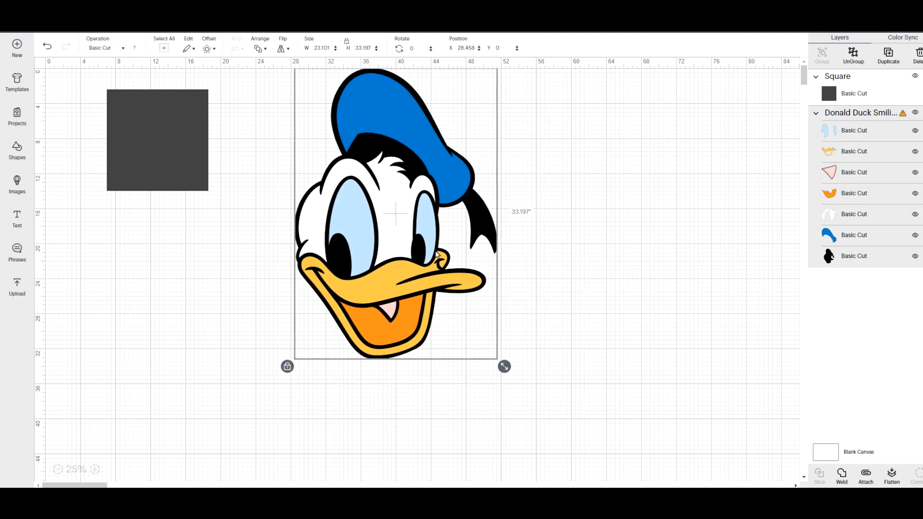
drag(504, 366, 472, 349)
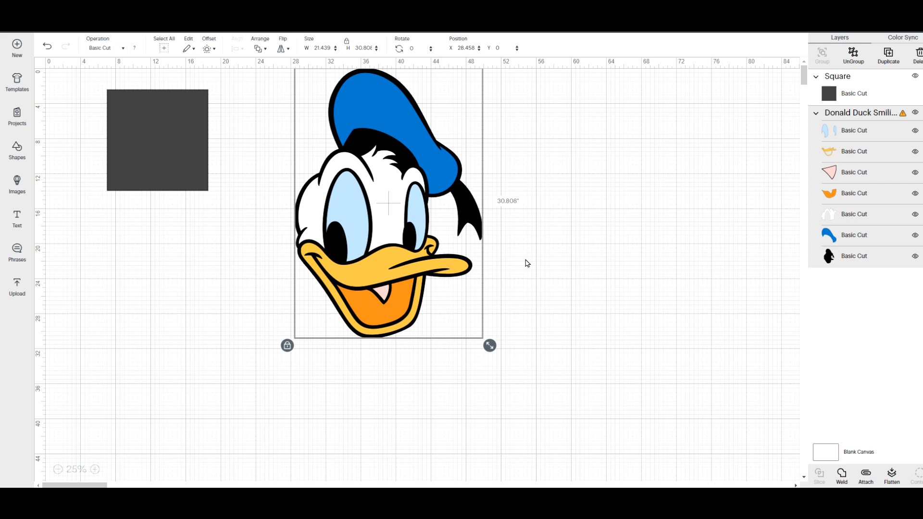
drag(400, 263, 431, 291)
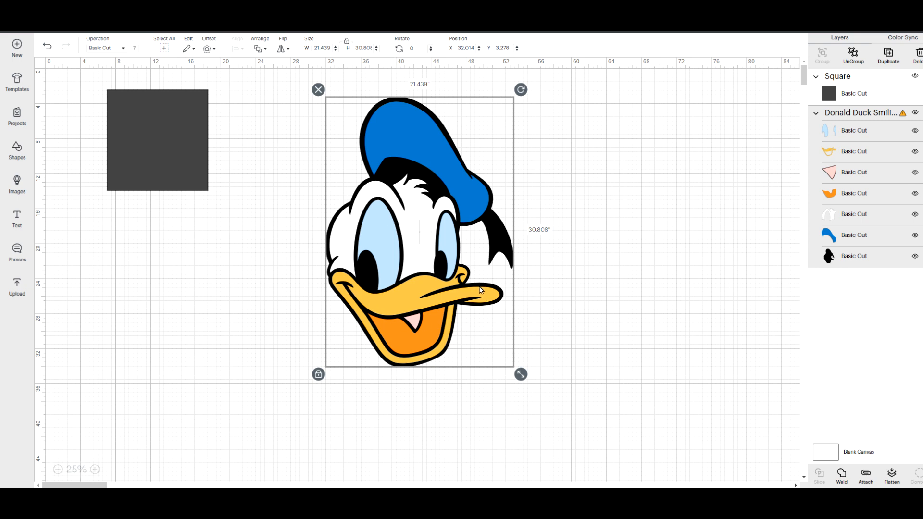
Try the square over Donald's open beak and move it back off the face to about X 21, Y 4.8
drag(172, 142, 431, 322)
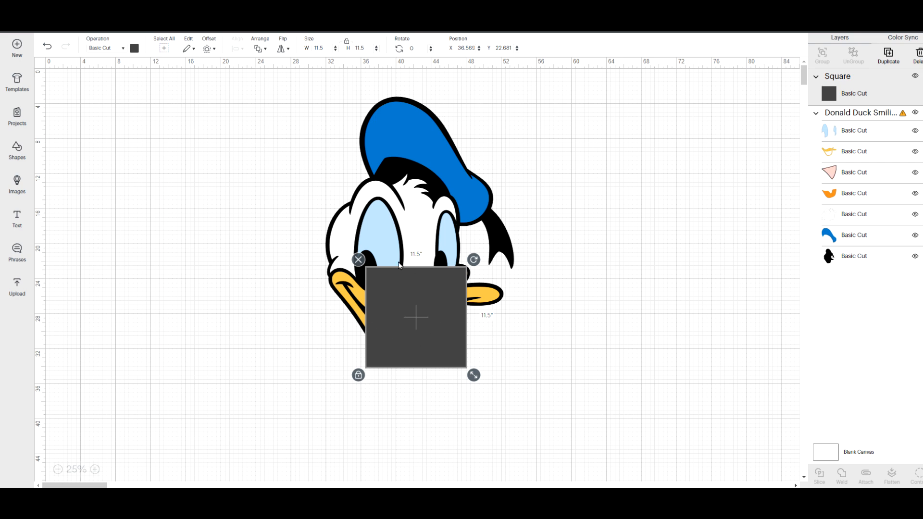
drag(425, 314, 252, 275)
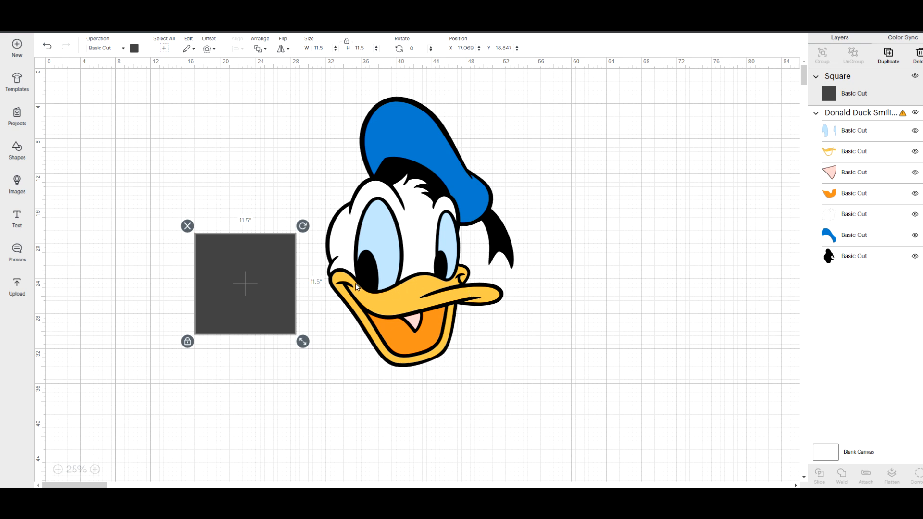
drag(264, 278, 298, 153)
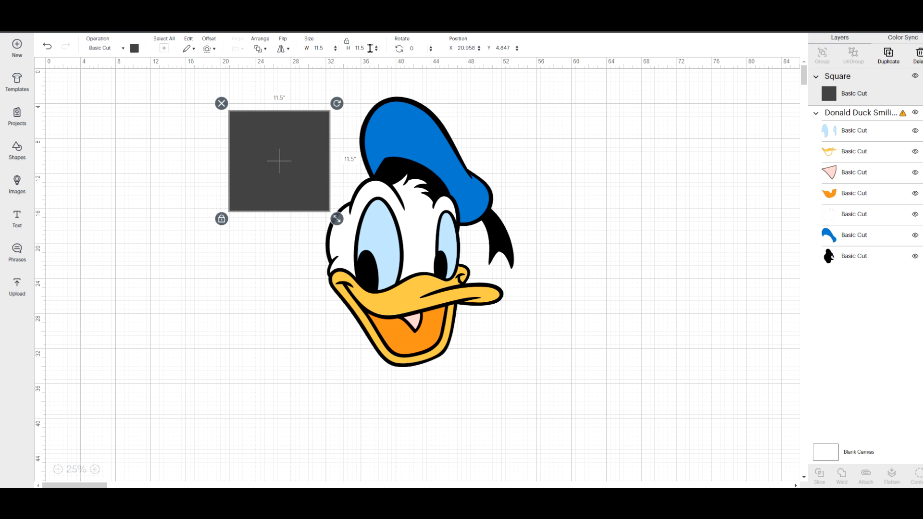
Unlock the square's proportions and set its height to 23.5 inches
click(346, 41)
click(359, 46)
key(Return)
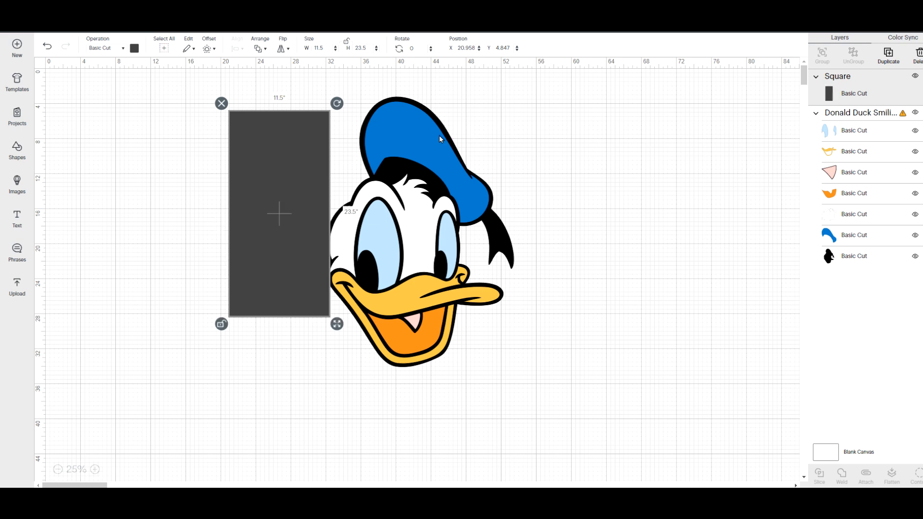
Try the rectangle over the head, rotated to about 139.4° and shifted diagonally across the lower face
click(408, 140)
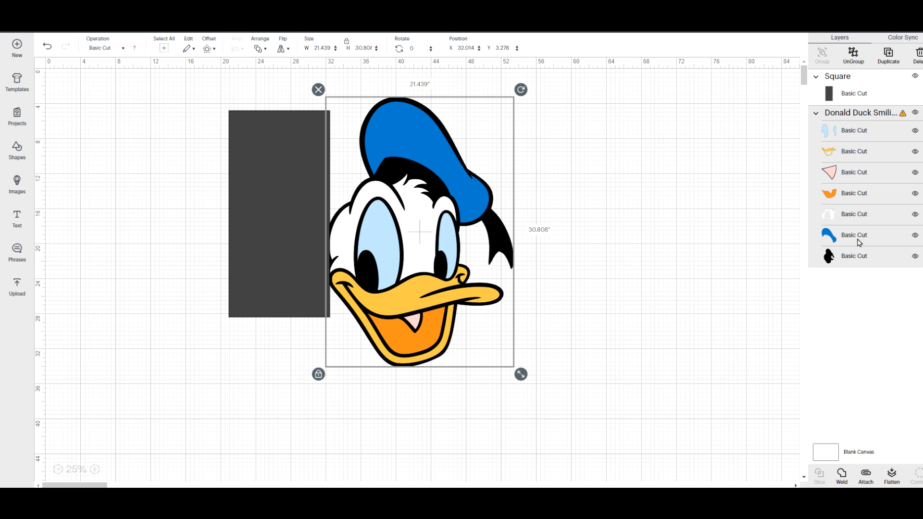
drag(262, 210, 386, 174)
drag(429, 122, 441, 155)
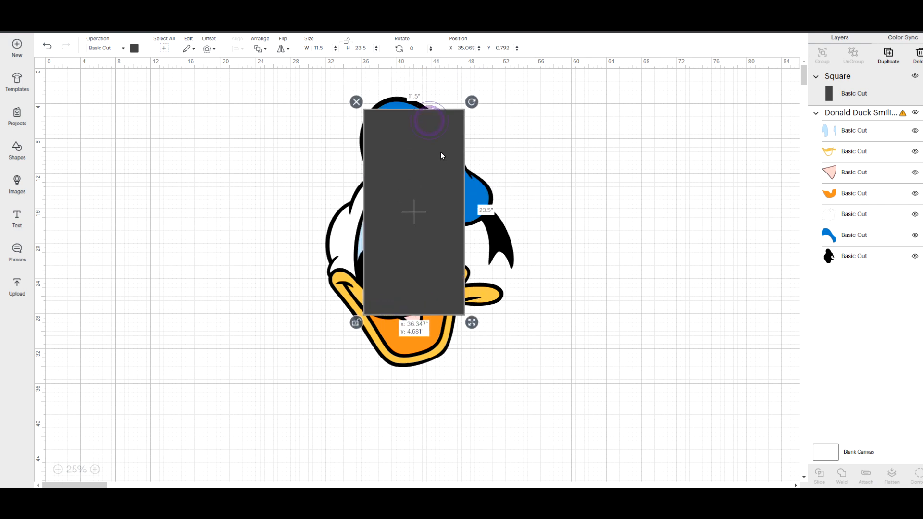
drag(472, 101, 444, 341)
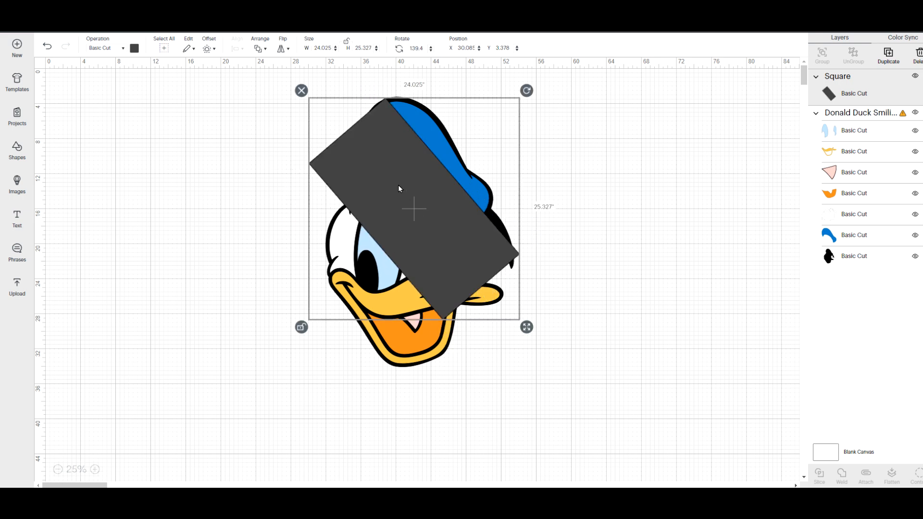
drag(398, 188, 374, 316)
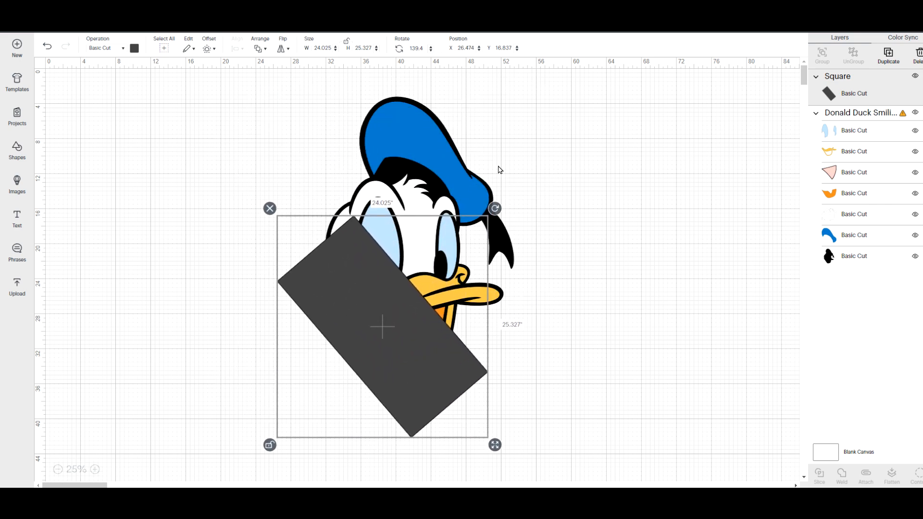
Rotate the rectangle to about 89.3° and move it over the lower beak to about X 31.3, Y 25.7
drag(495, 209, 369, 218)
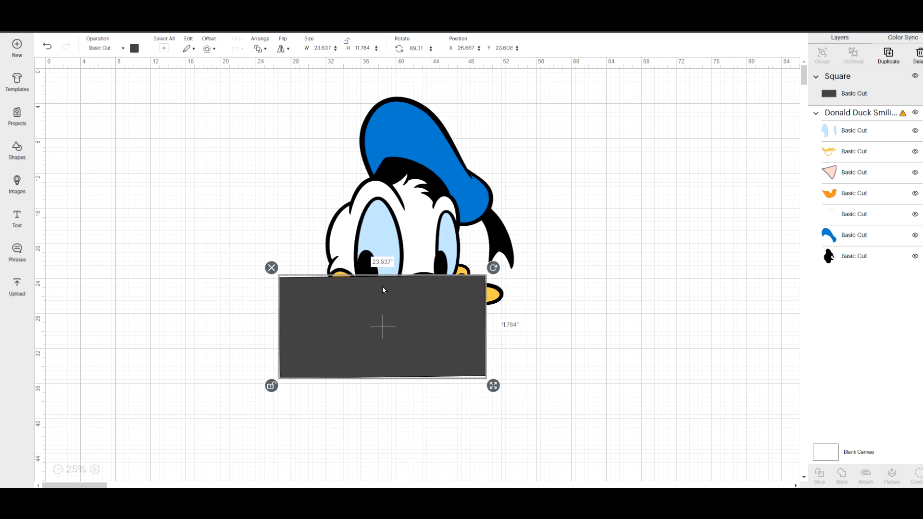
drag(388, 305, 417, 293)
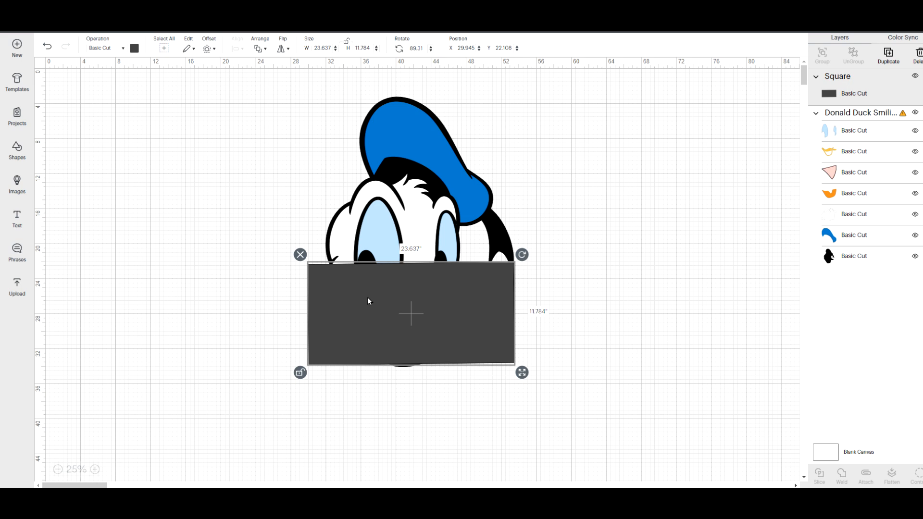
drag(368, 297, 380, 332)
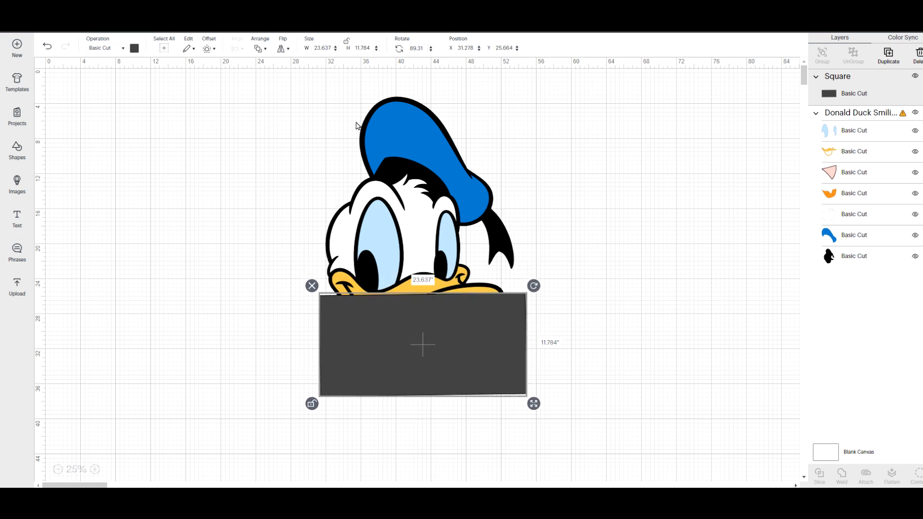
Lock the rectangle's proportions again and move it off the beak to the empty canvas right of the head
click(346, 42)
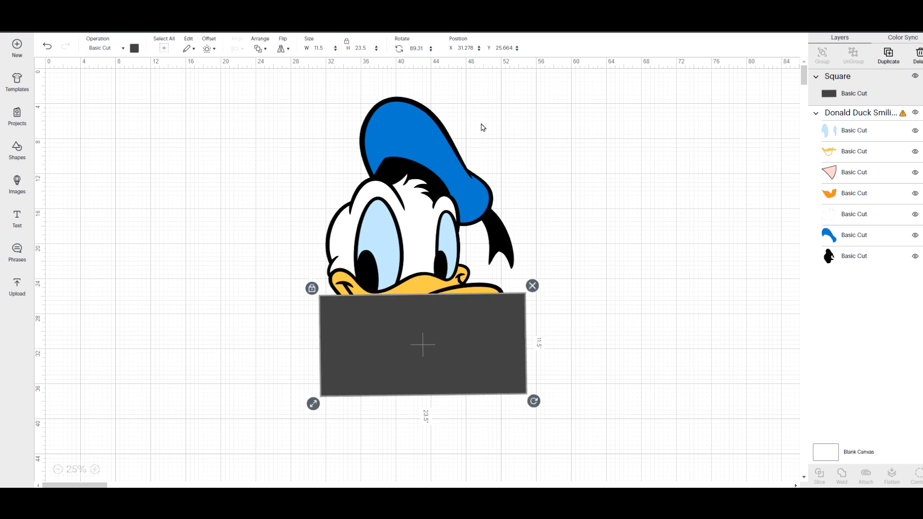
drag(446, 331, 440, 304)
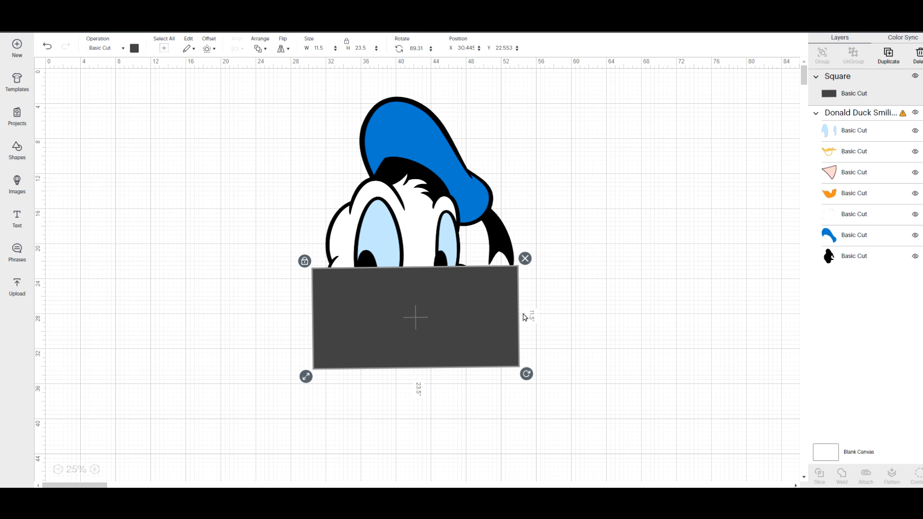
drag(441, 312, 650, 270)
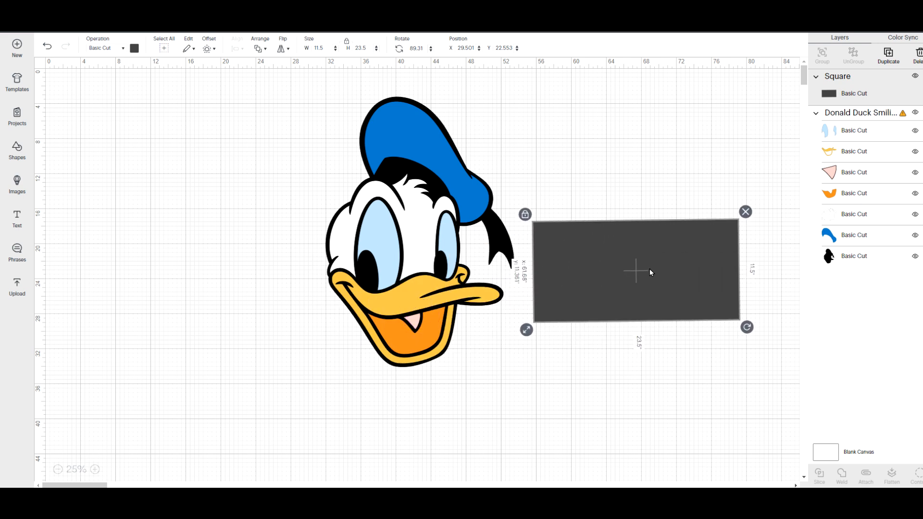
Ungroup the Donald Duck image, shift its yellow beak layer slightly and undo the shift
click(404, 293)
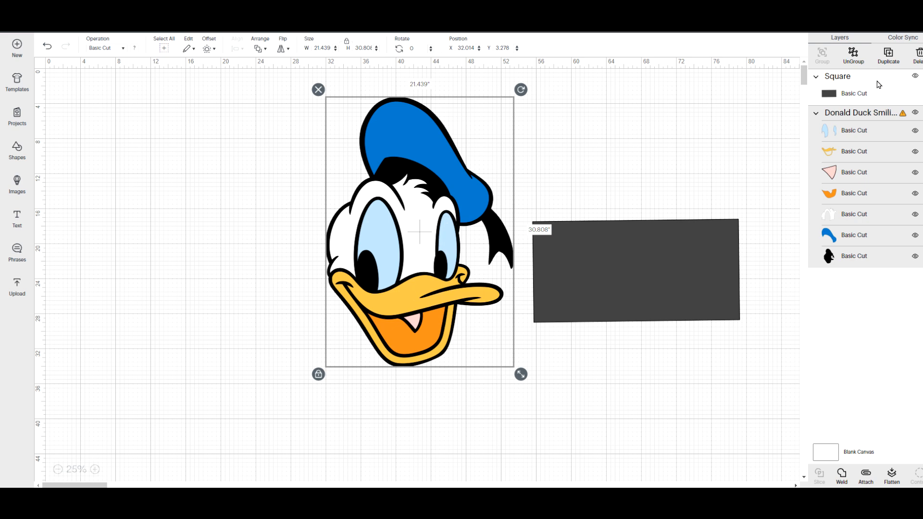
click(854, 54)
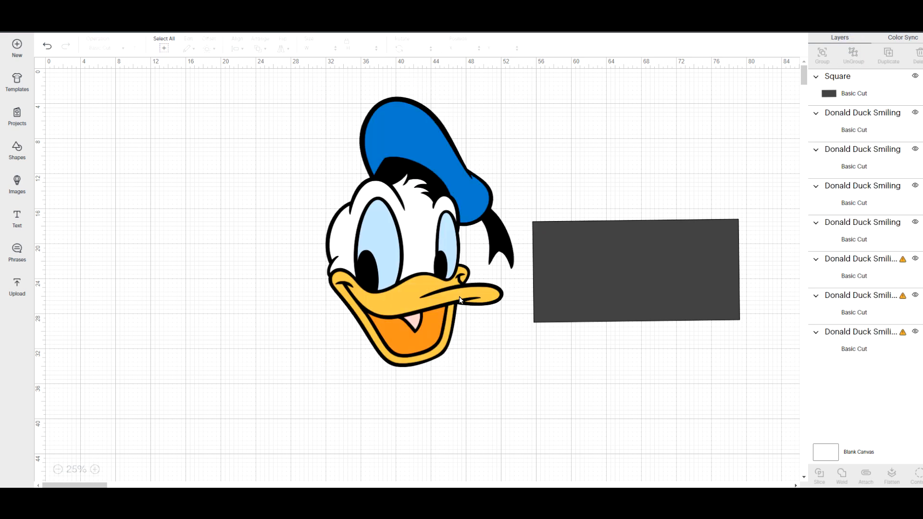
click(433, 300)
mouse_move(433, 300)
mouse_down()
mouse_move(479, 303)
mouse_move(428, 308)
mouse_up()
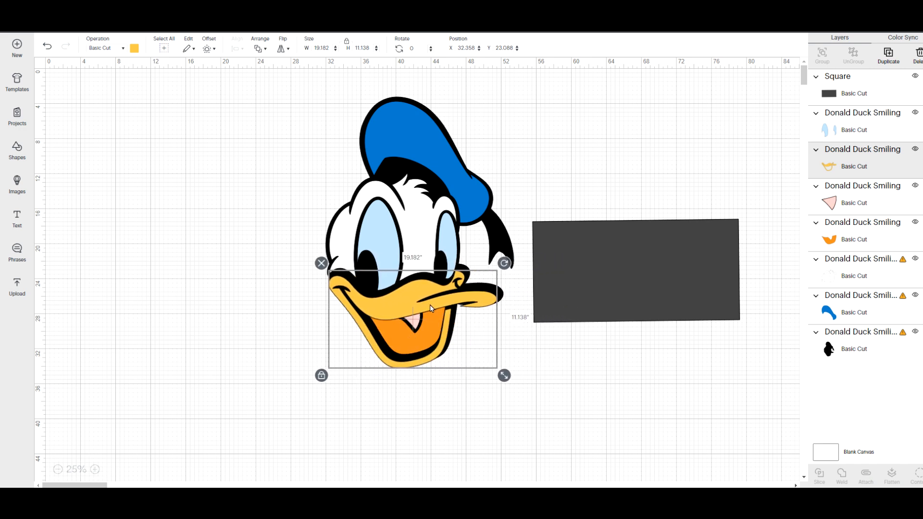
click(47, 47)
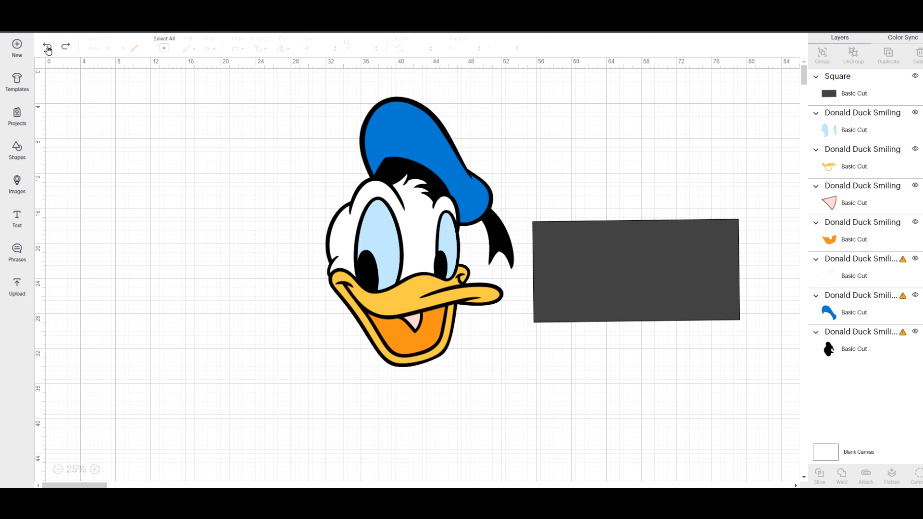
Duplicate all ungrouped Donald Duck layers, toggle the light blue eye layers' visibility, and undo back to the single grouped image
drag(242, 142, 443, 390)
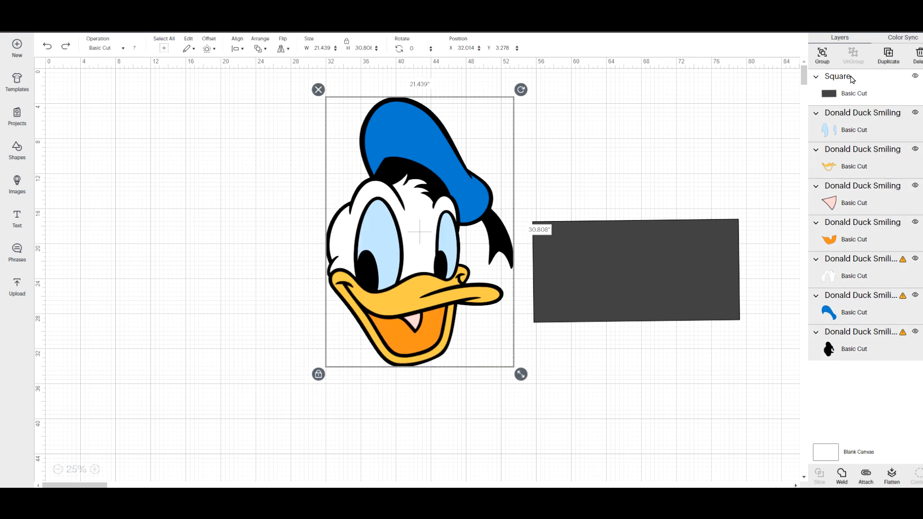
click(889, 54)
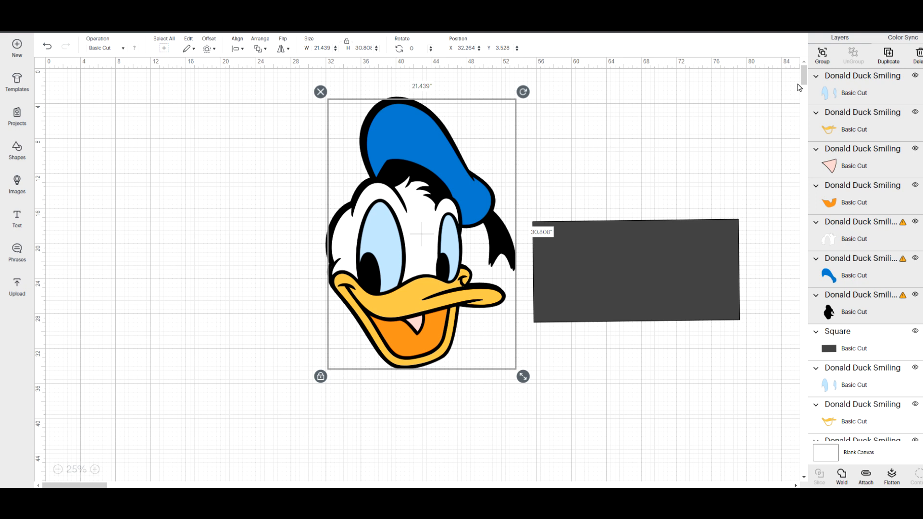
click(915, 77)
click(915, 78)
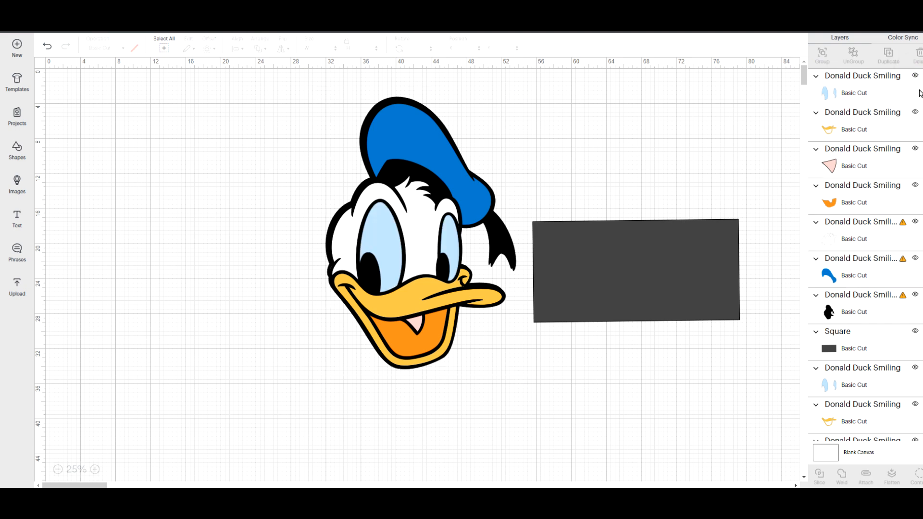
scroll(896, 182, down, 5)
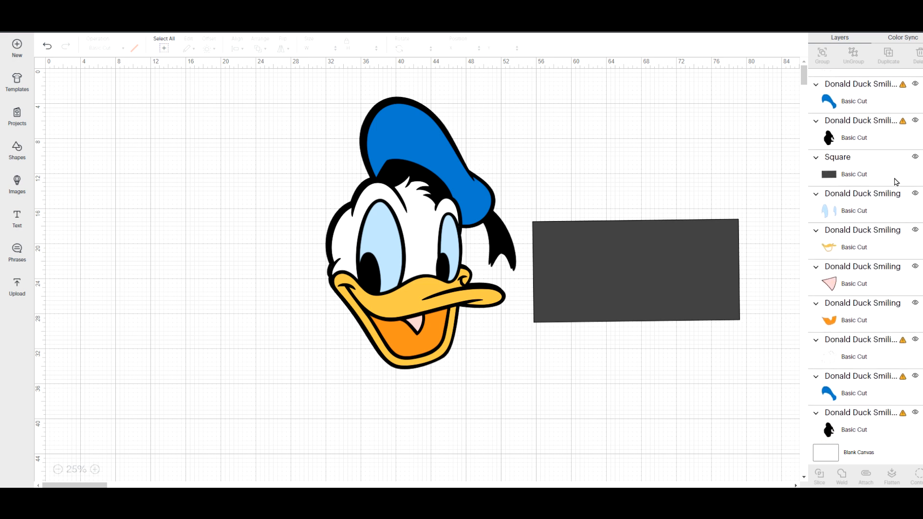
click(916, 194)
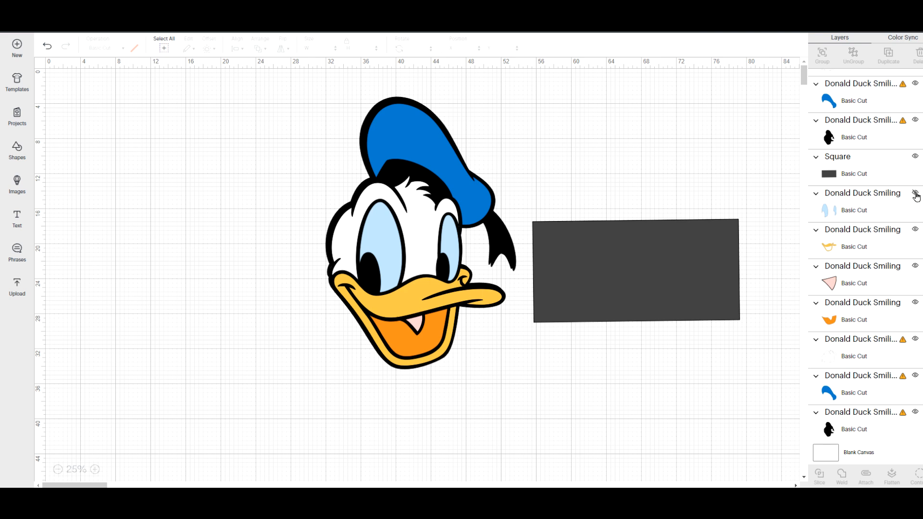
click(915, 194)
key(ctrl+z)
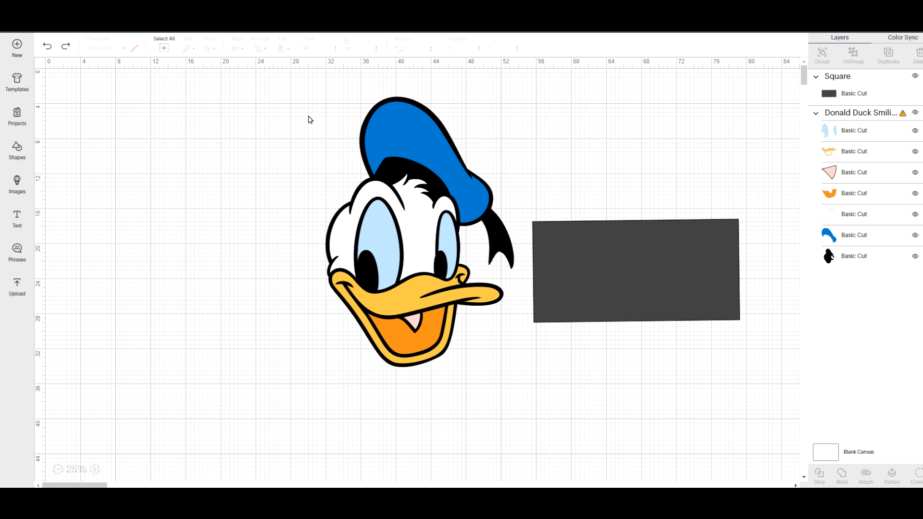
Duplicate the grouped Donald Duck image, move the copy to about X 8, Y 6.5, and hide the copy
click(383, 170)
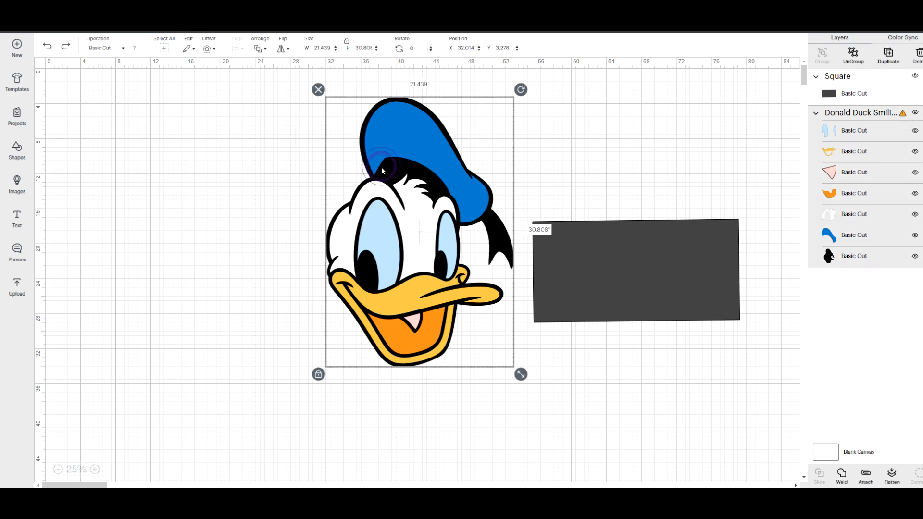
click(889, 56)
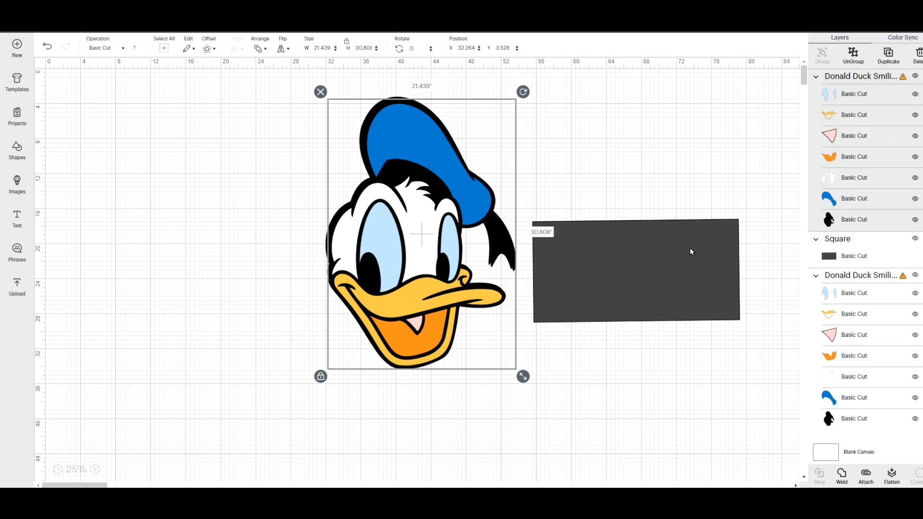
drag(423, 241, 213, 271)
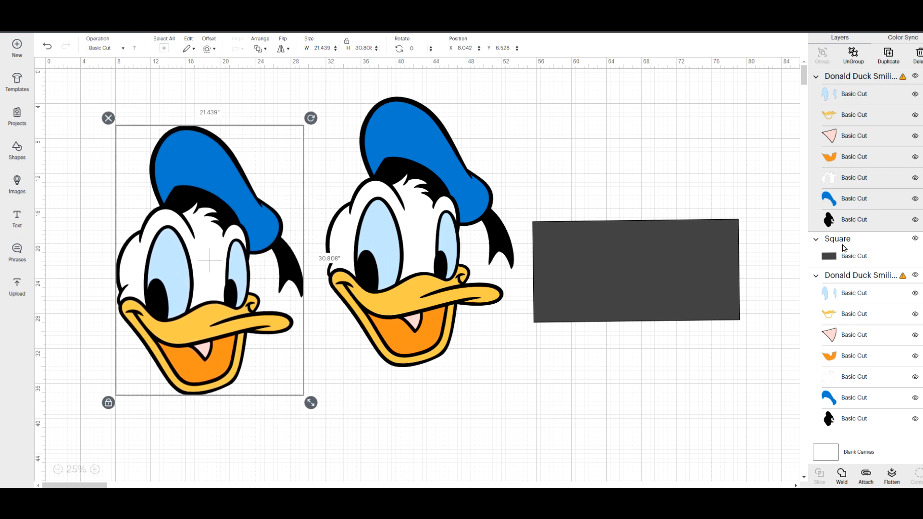
click(915, 76)
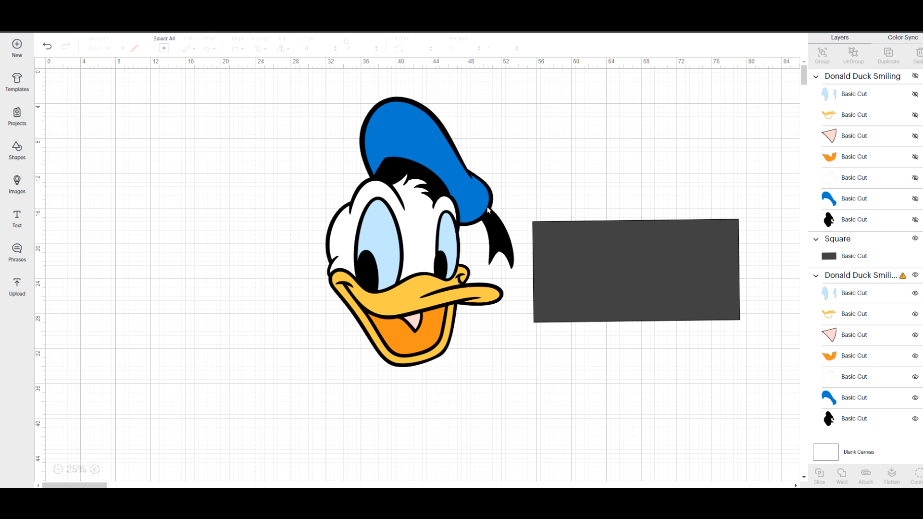
Move the dark rectangle up beside the hat to about X 57.8, Y 1.4
click(398, 217)
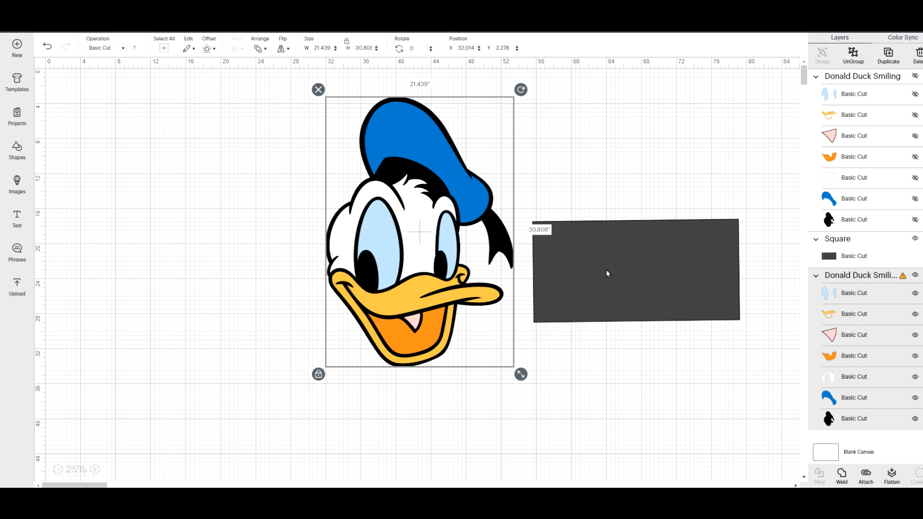
drag(617, 267, 638, 165)
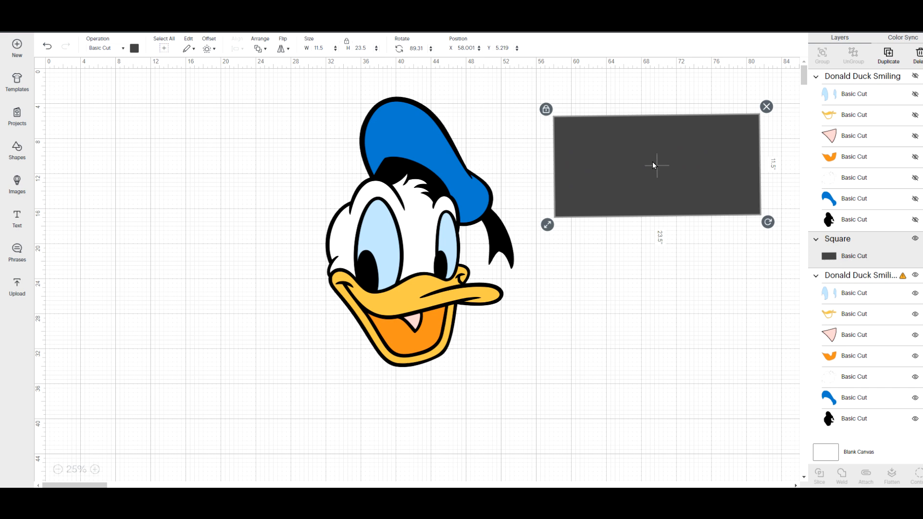
drag(653, 165, 651, 132)
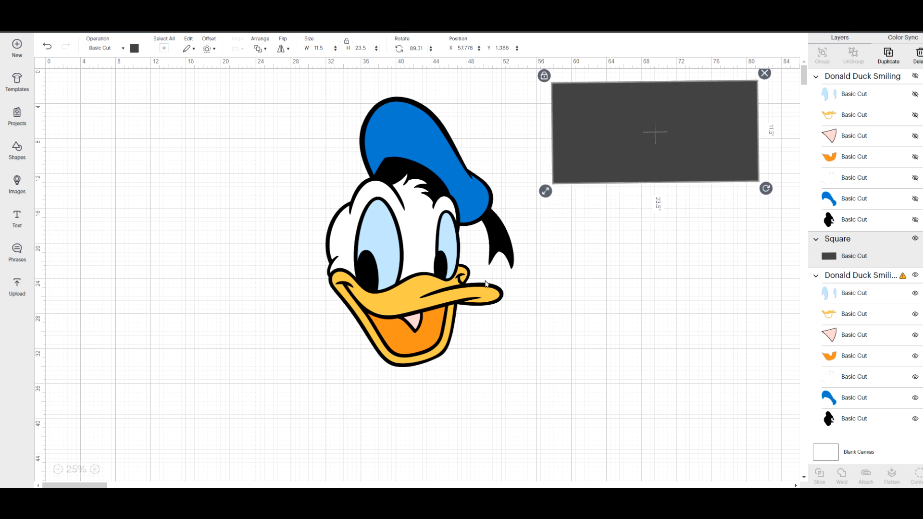
Ungroup the visible Donald Duck image and move its light blue eye layer below the rectangle to about X 58.8, Y 21.3
click(442, 300)
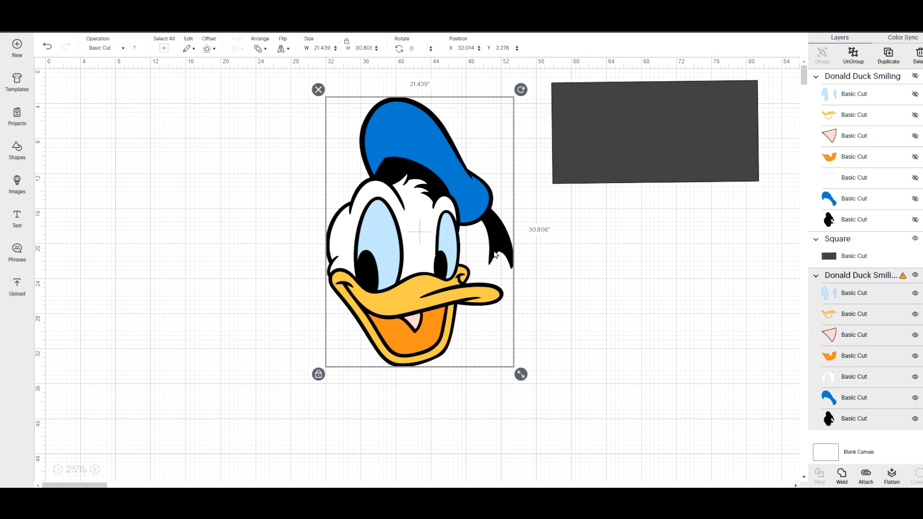
click(853, 59)
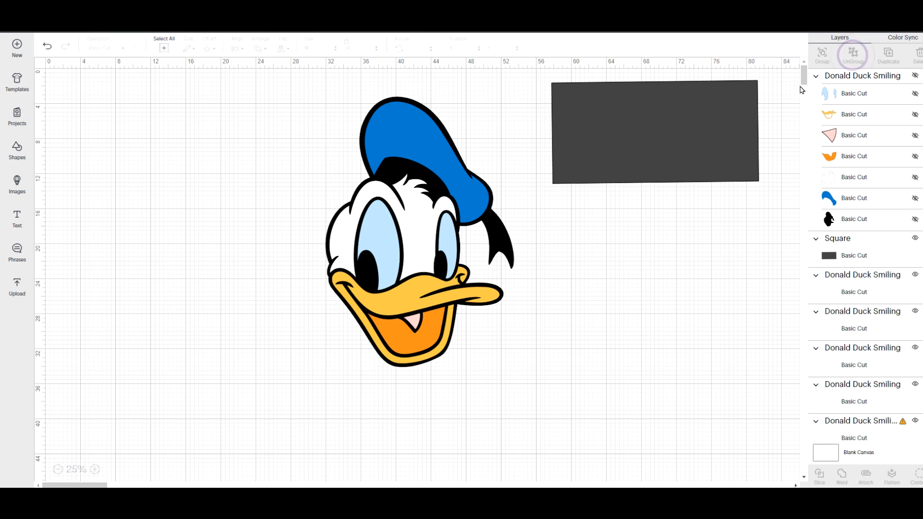
click(417, 249)
drag(417, 249, 621, 306)
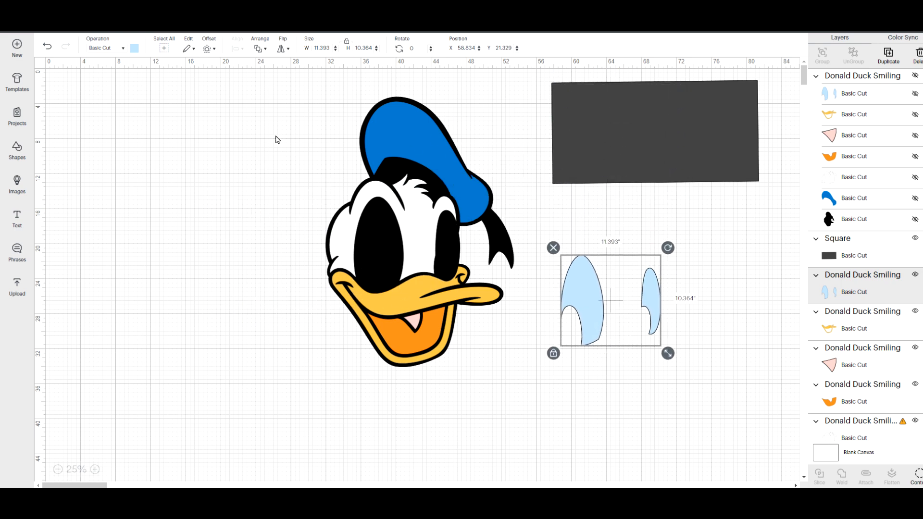
Bring the light blue eyes to the front, check their fit over the rectangle, and move them to the empty canvas left of the head
click(260, 50)
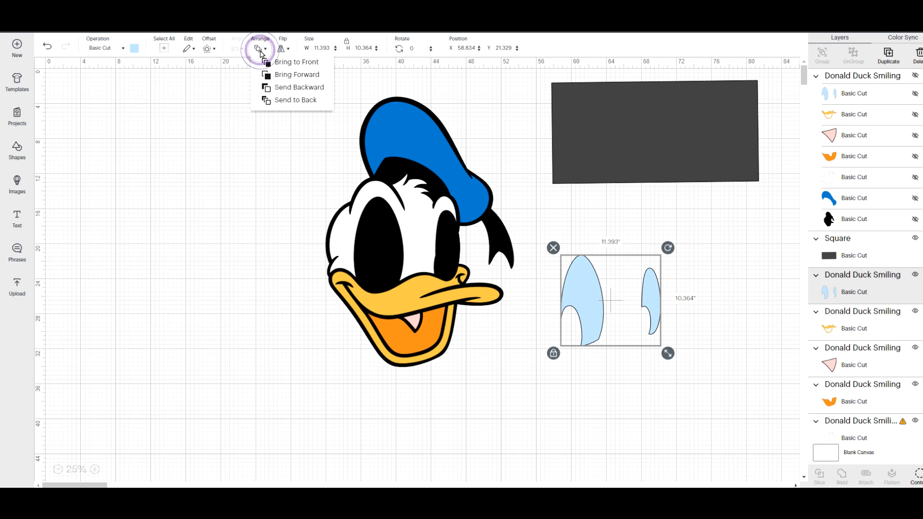
click(271, 62)
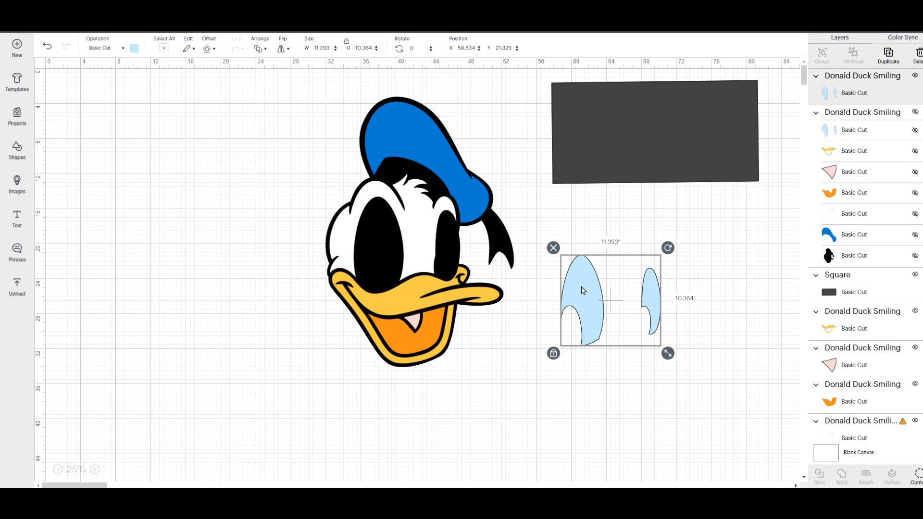
drag(583, 290, 601, 124)
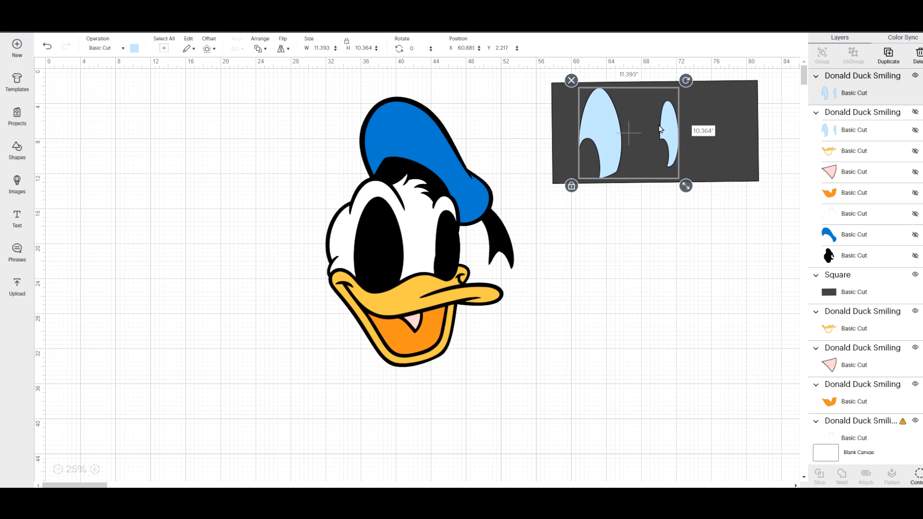
drag(609, 134, 588, 135)
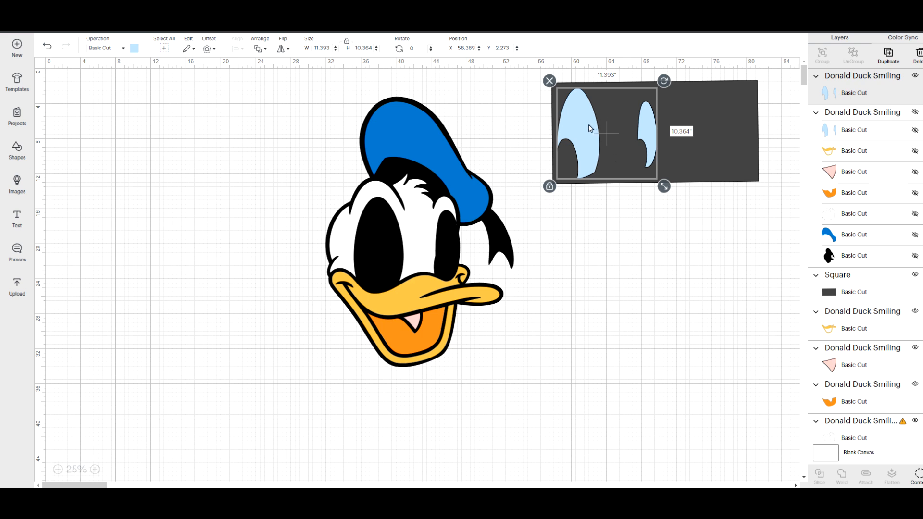
drag(590, 128, 168, 197)
Bring the blue hat layer to the front, rotate it to about 326.7° over the rectangle to check its fit, and move it below the eyes
drag(392, 145, 598, 223)
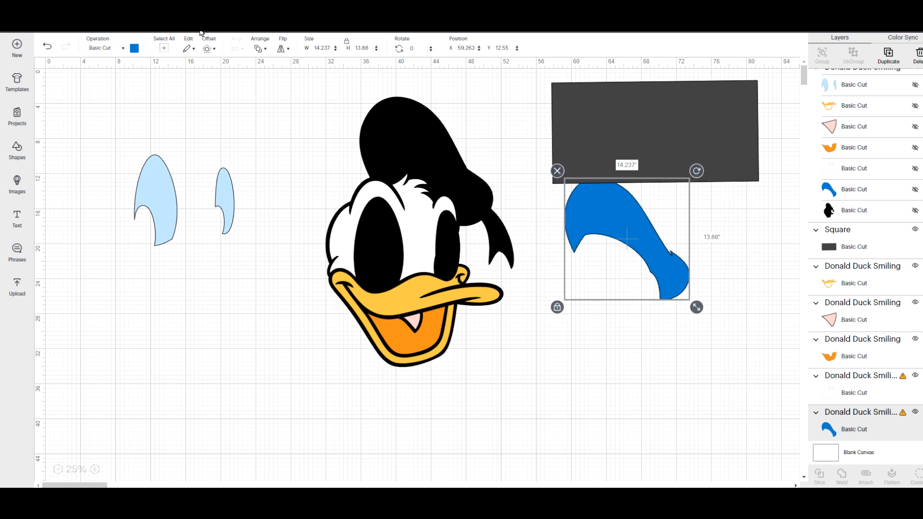
click(257, 51)
click(278, 61)
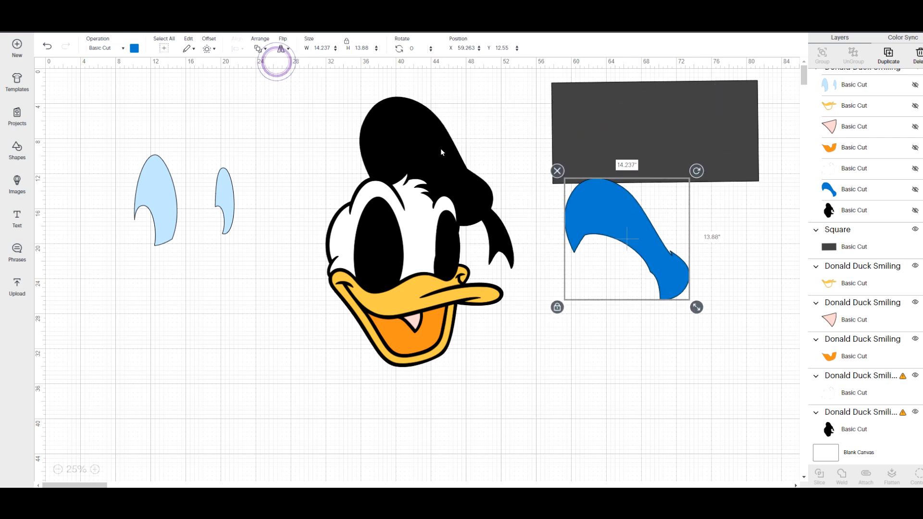
drag(583, 201, 604, 112)
drag(716, 86, 667, 76)
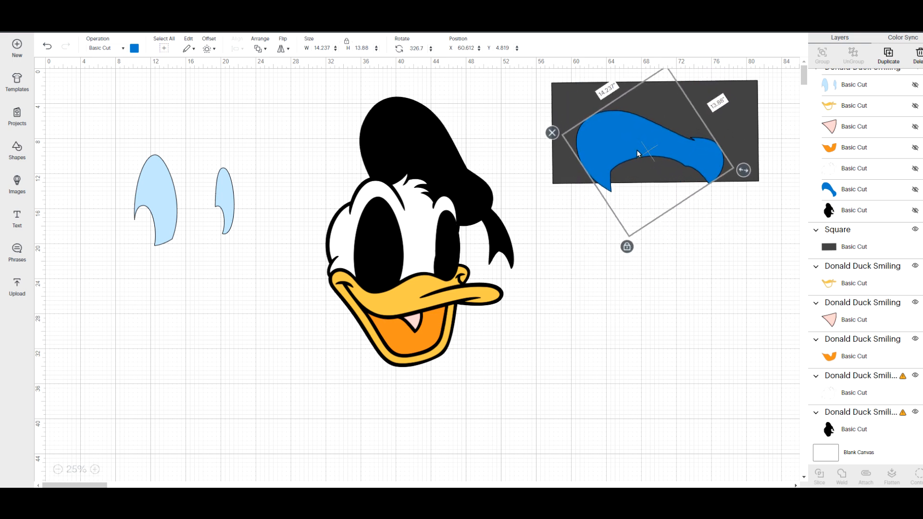
drag(636, 144, 191, 324)
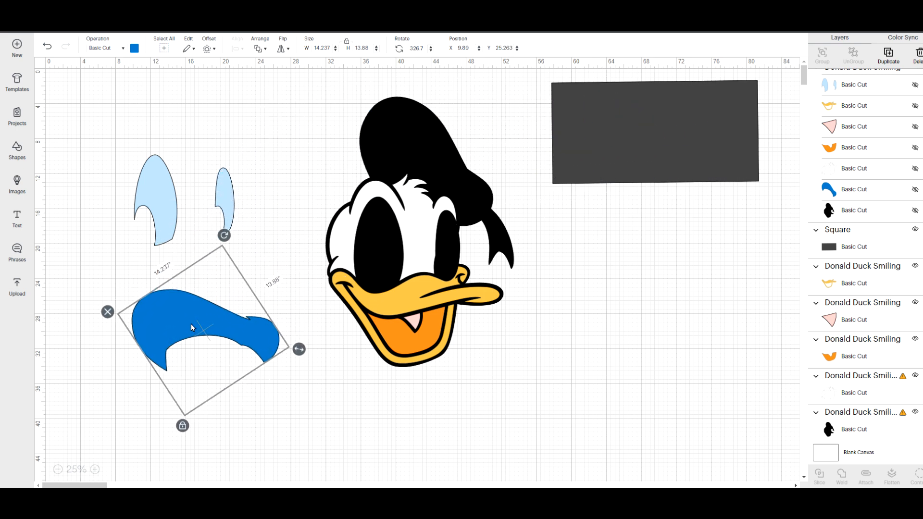
Take the yellow beak layer off the head, bring it to the front, and place it over the rectangle at about X 60.7, Y 1.7
drag(427, 302, 649, 257)
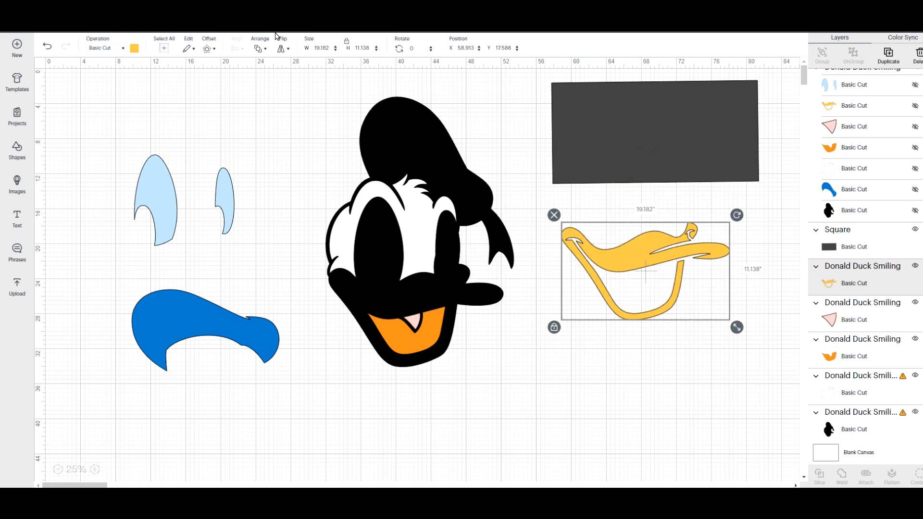
click(261, 48)
click(269, 64)
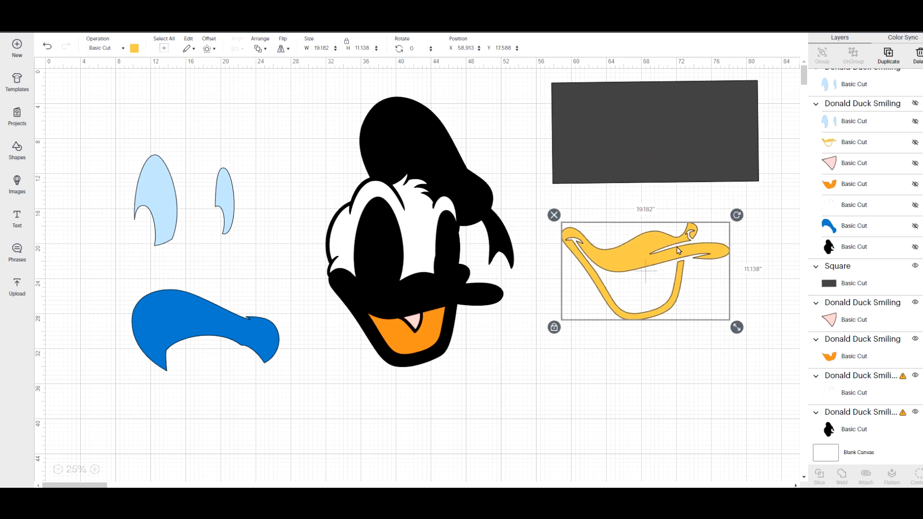
drag(678, 250, 678, 116)
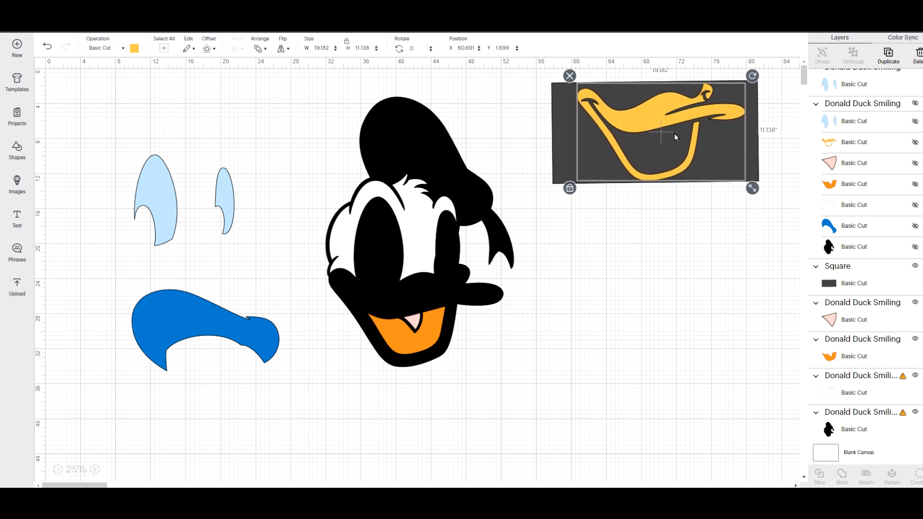
click(653, 254)
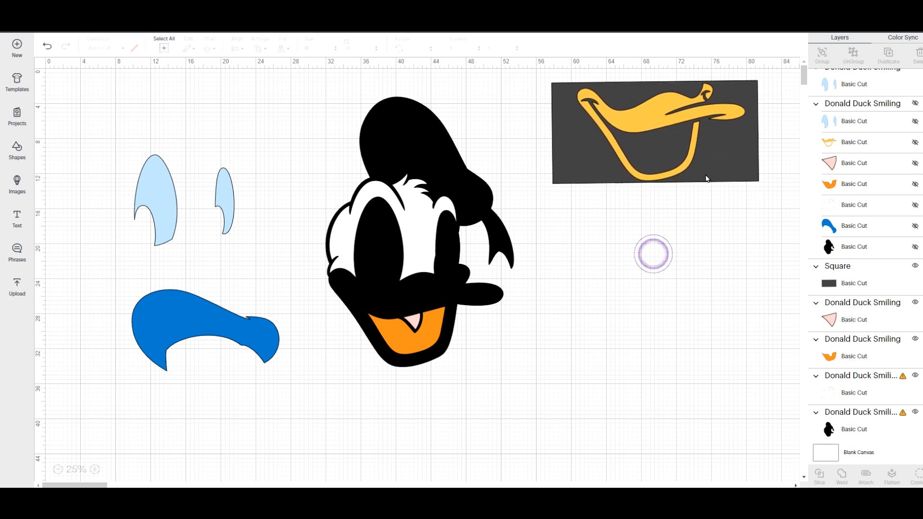
Rotate the yellow beak to about 2.6°, shift it toward the rectangle's left end, and move it to the empty canvas below the rectangle
click(690, 149)
drag(753, 76, 756, 81)
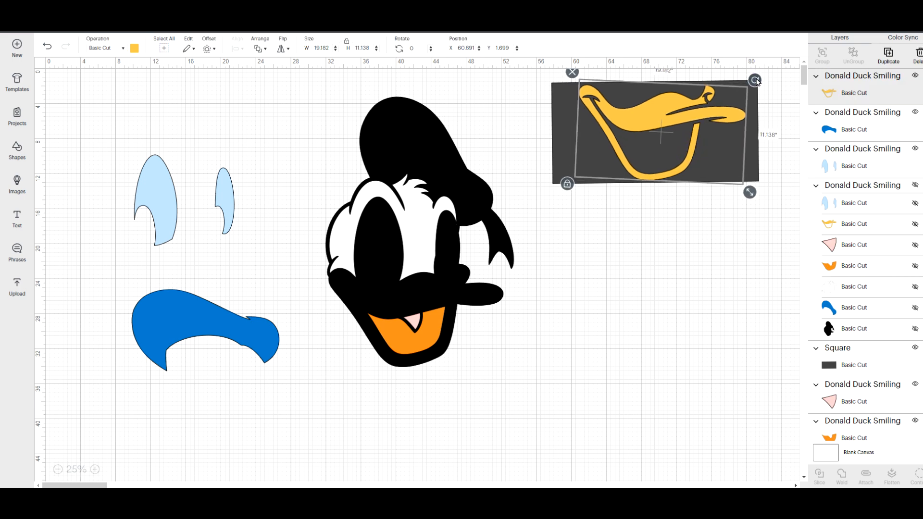
click(685, 203)
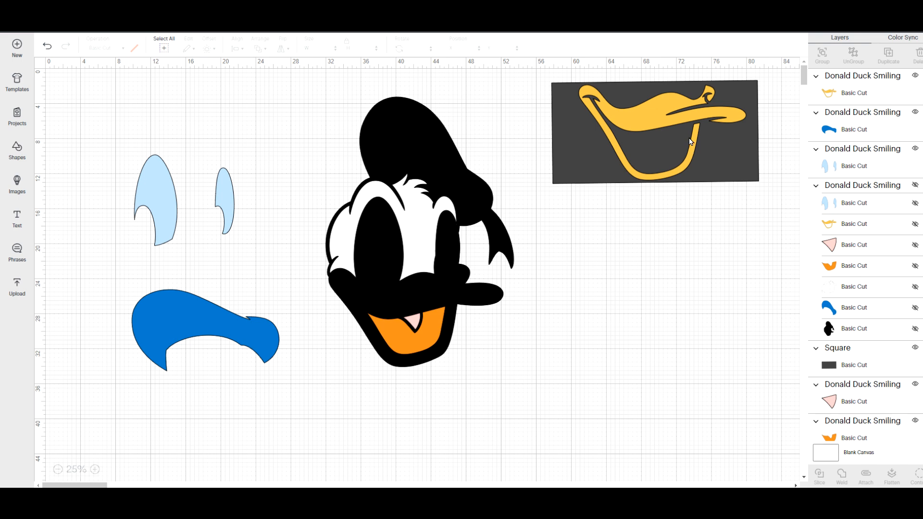
drag(685, 115, 667, 119)
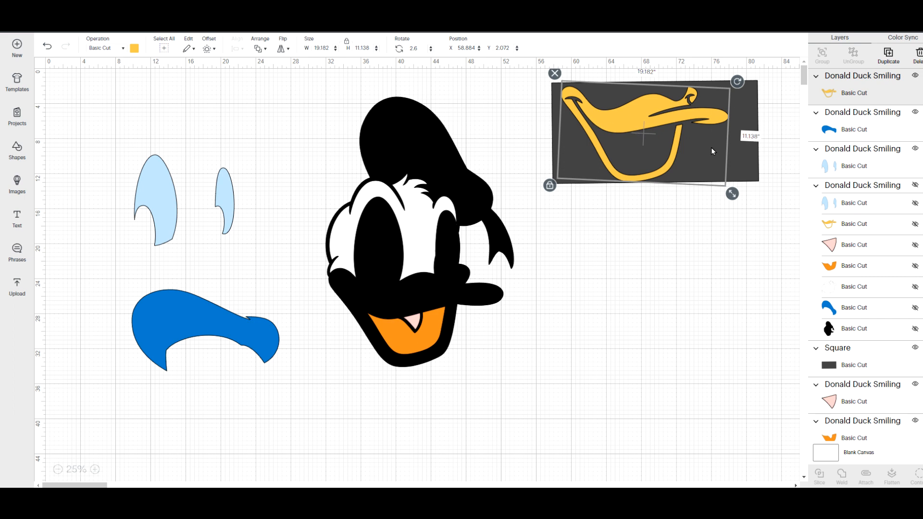
drag(653, 120, 632, 276)
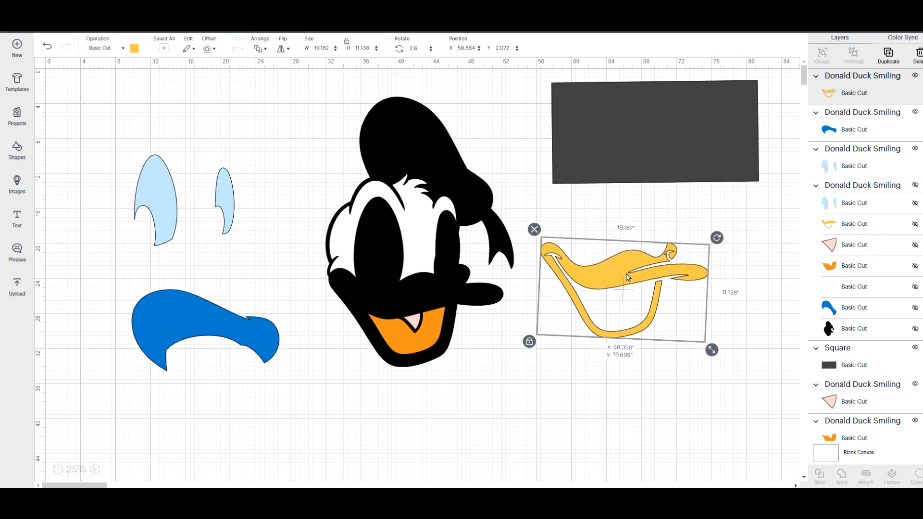
Move the white face layer onto the rectangle, bring it to the front, and rotate it slightly to check its fit
drag(425, 233, 645, 143)
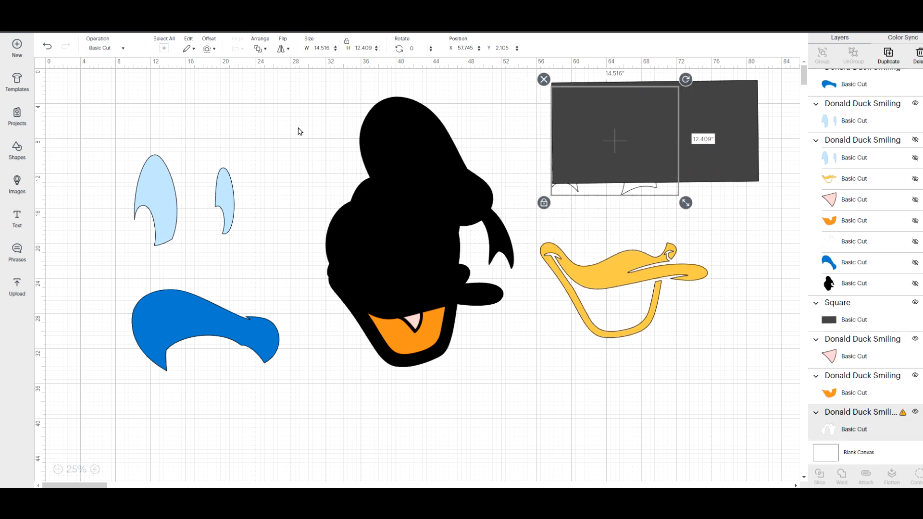
click(259, 48)
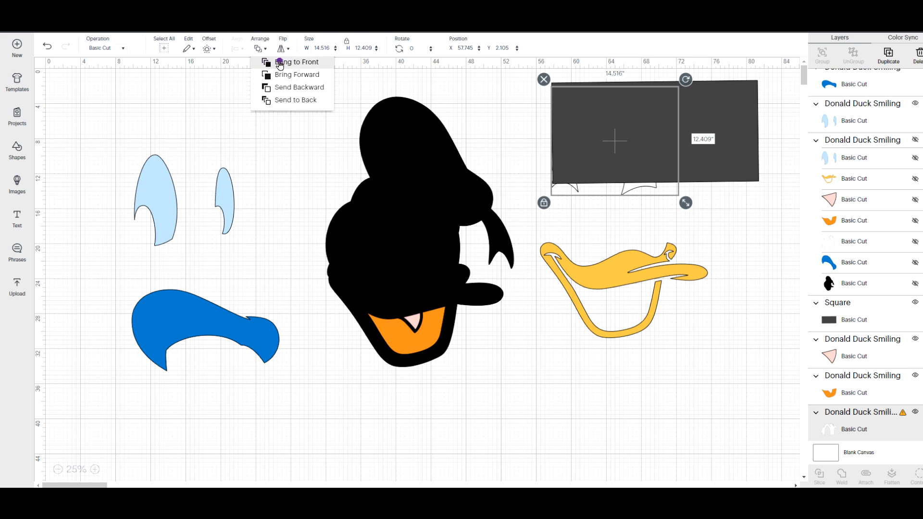
click(280, 65)
drag(627, 147, 648, 136)
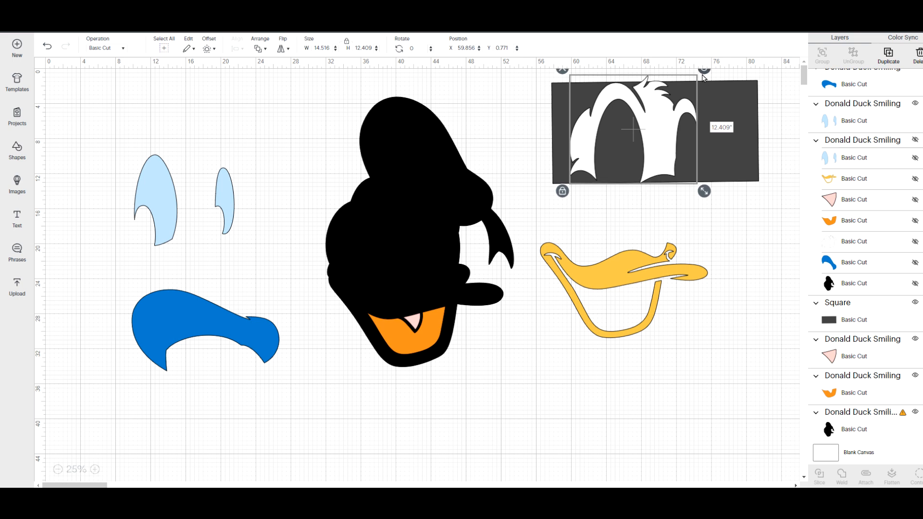
drag(705, 75, 653, 142)
click(595, 212)
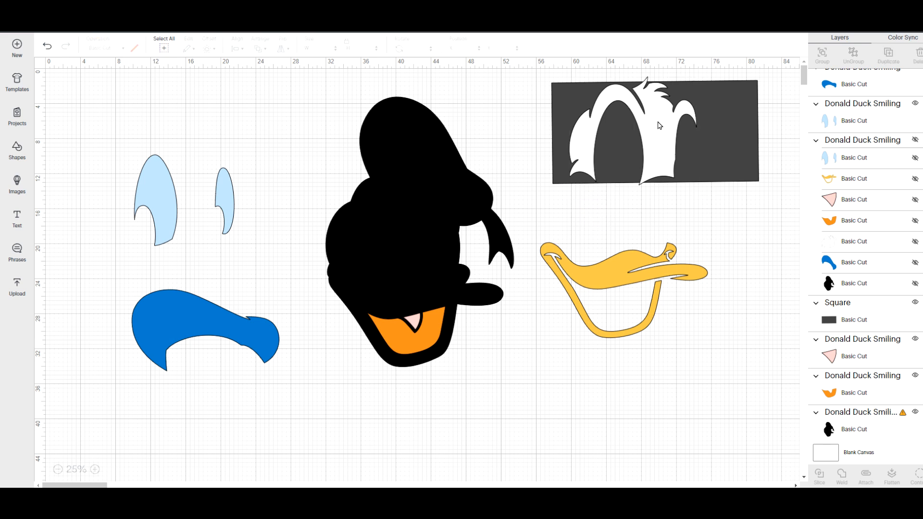
Move the white face, yellow beak and blue hat back onto the head, rotating the hat to about 0.8° at about X 36.5, Y 3.6
drag(660, 130, 423, 226)
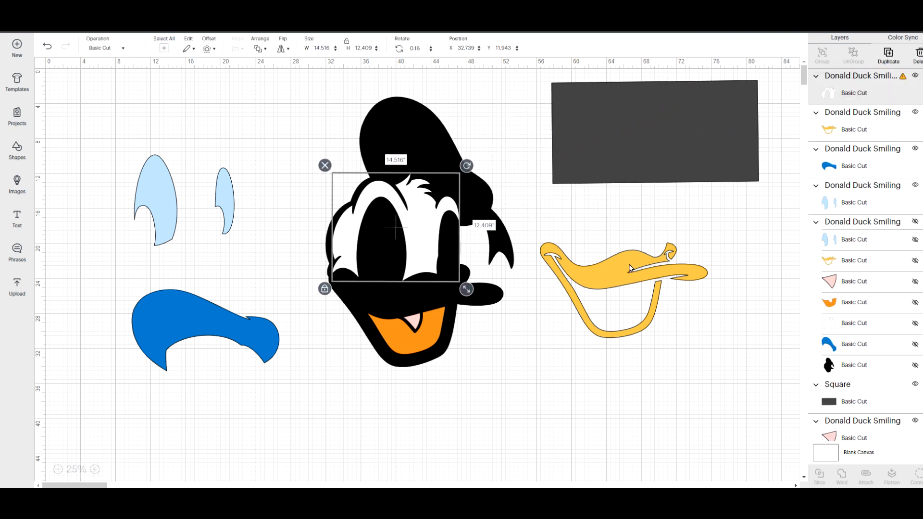
drag(630, 268, 420, 297)
drag(215, 318, 423, 177)
drag(448, 71, 487, 117)
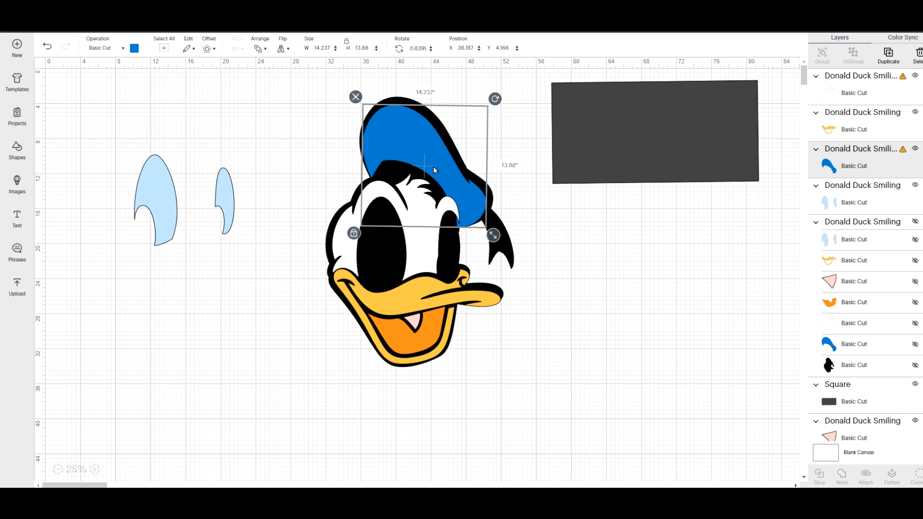
drag(425, 163, 427, 160)
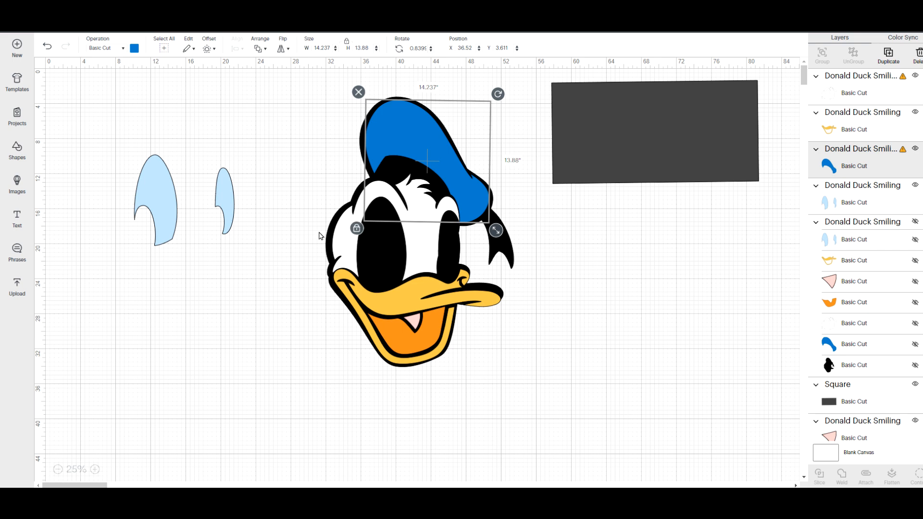
Move the light blue eyes back onto the face at about X 35.9, Y 14.6 and select all visible layers of the head
drag(224, 201, 455, 243)
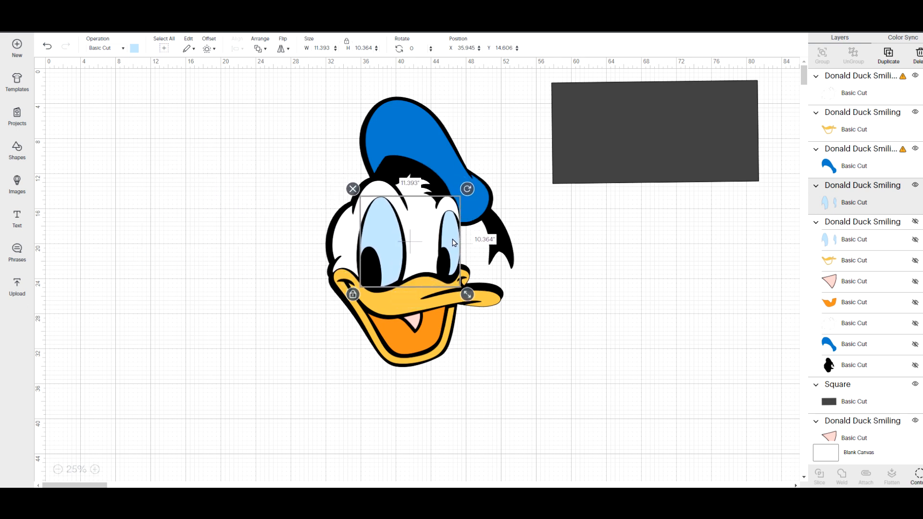
click(242, 345)
drag(290, 134, 493, 414)
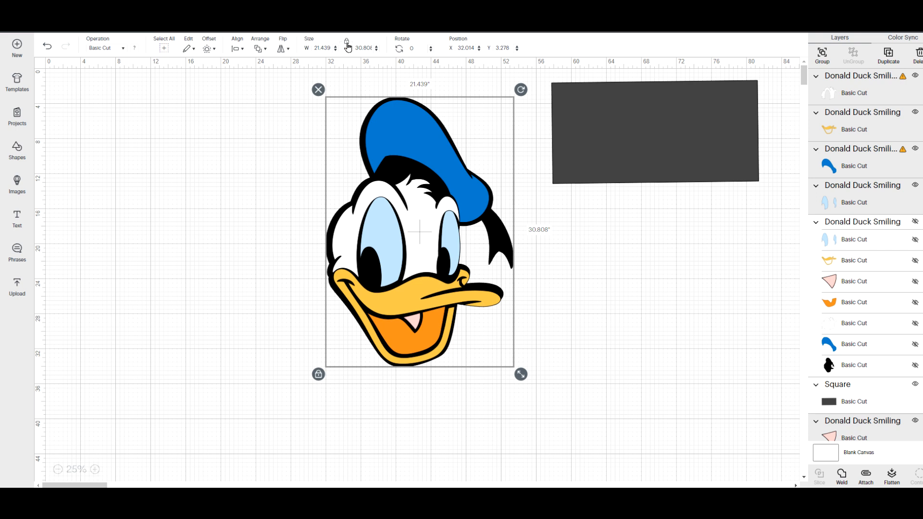
Scale the whole selected head down proportionally to a height of 29.9 inches
click(378, 53)
click(378, 53)
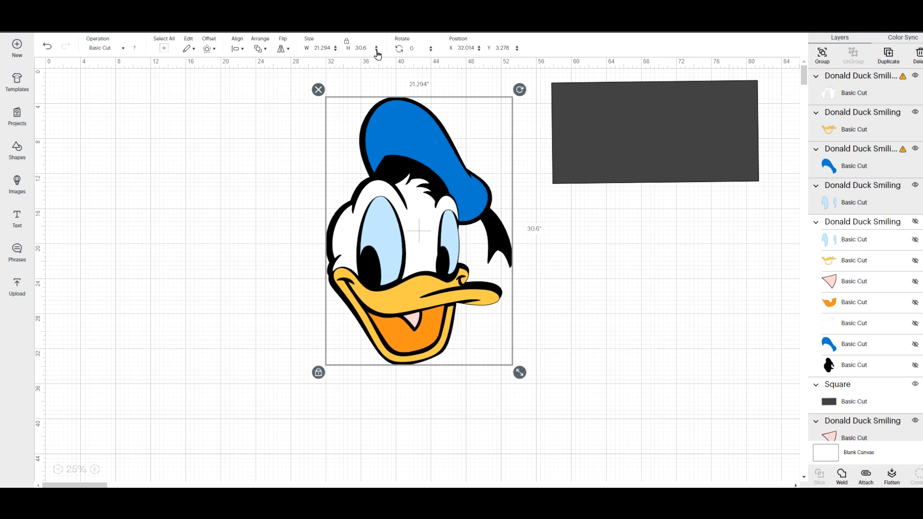
click(378, 52)
click(378, 53)
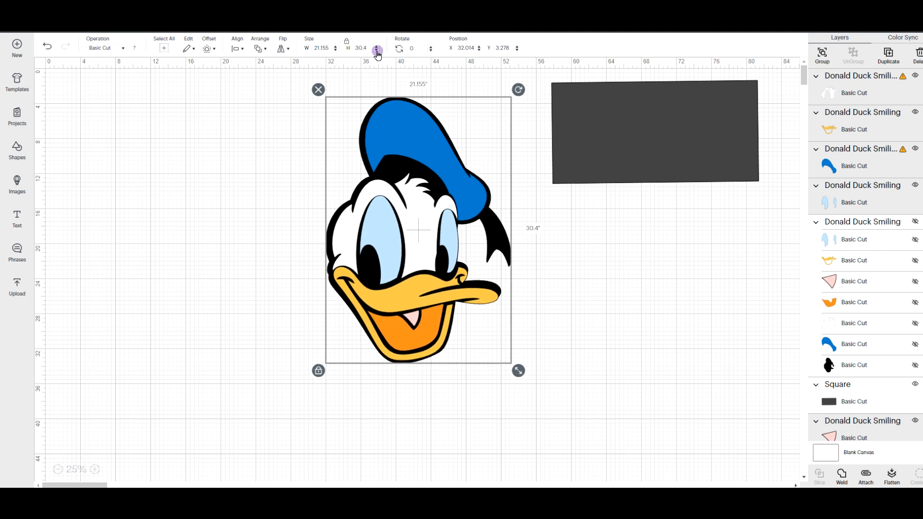
click(378, 52)
click(378, 53)
click(378, 52)
click(377, 52)
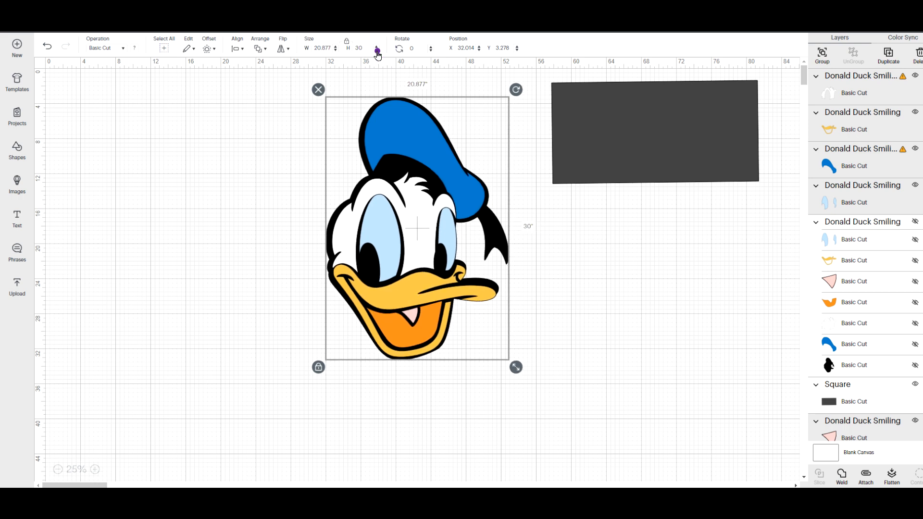
click(377, 53)
click(413, 213)
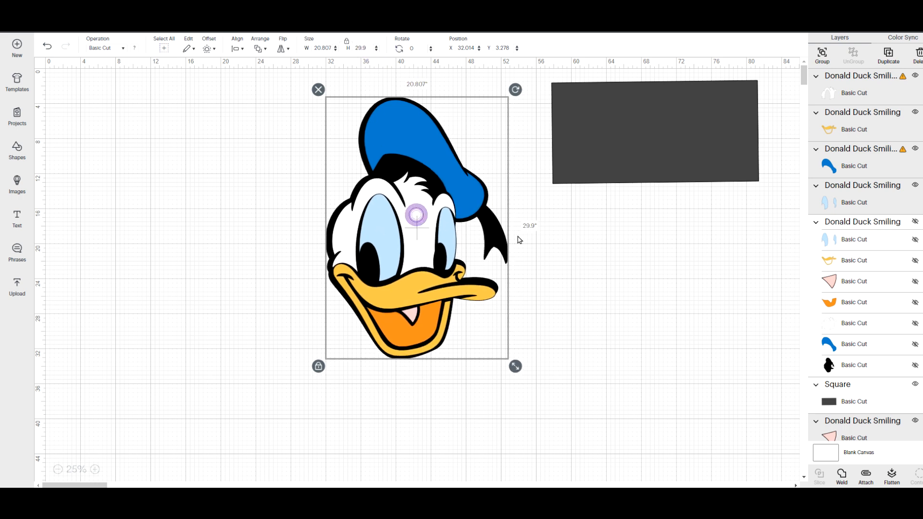
click(611, 239)
Move the white face layer onto the dark rectangle to check its fit and return it to the head at about X 32.6, Y 11.6
click(422, 215)
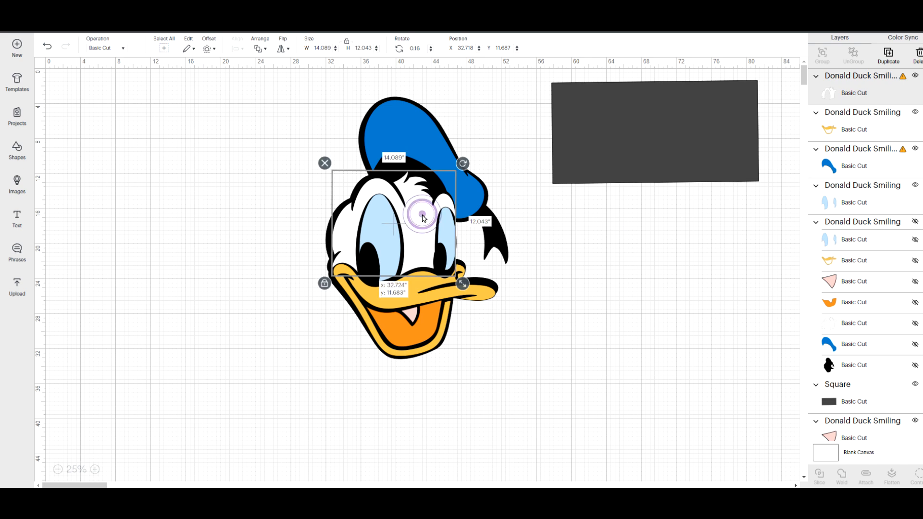
drag(423, 214, 659, 126)
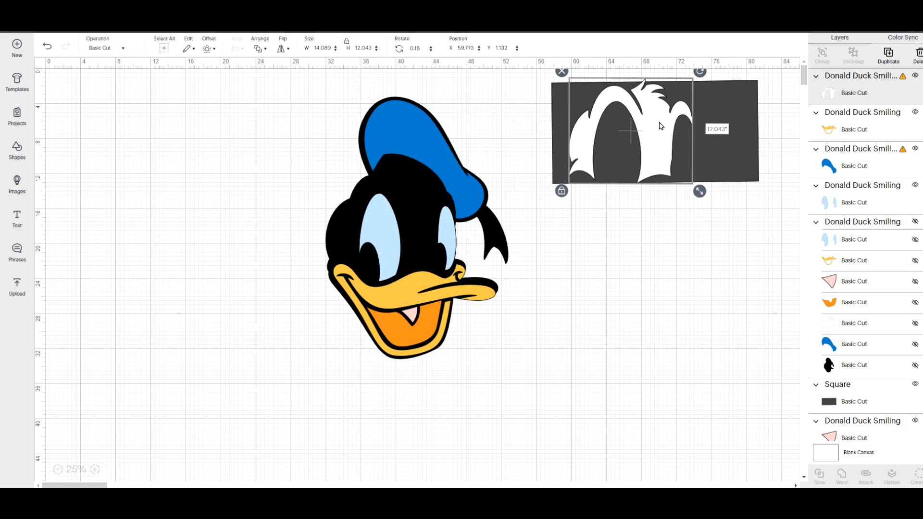
click(621, 201)
click(580, 144)
drag(647, 102, 406, 203)
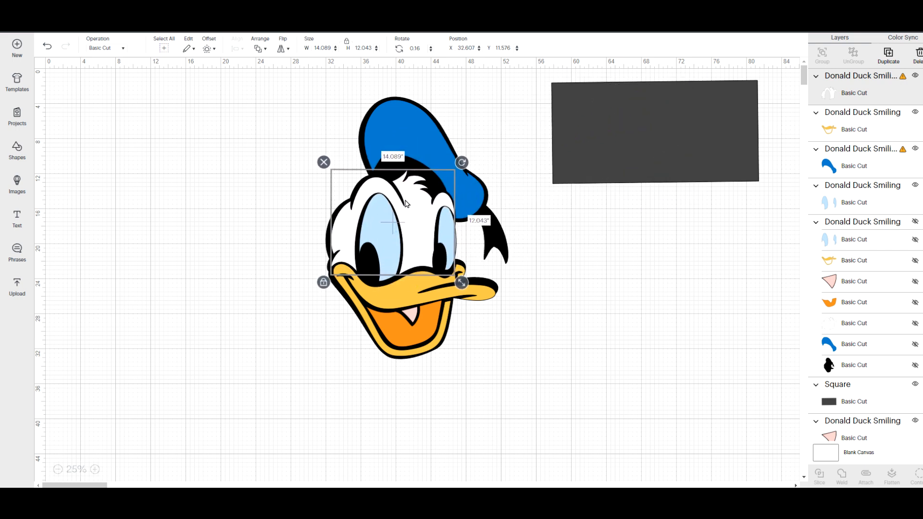
click(247, 248)
Select all layers of the head and set their overall height to 28.0 inches with proportions locked
drag(293, 116, 528, 400)
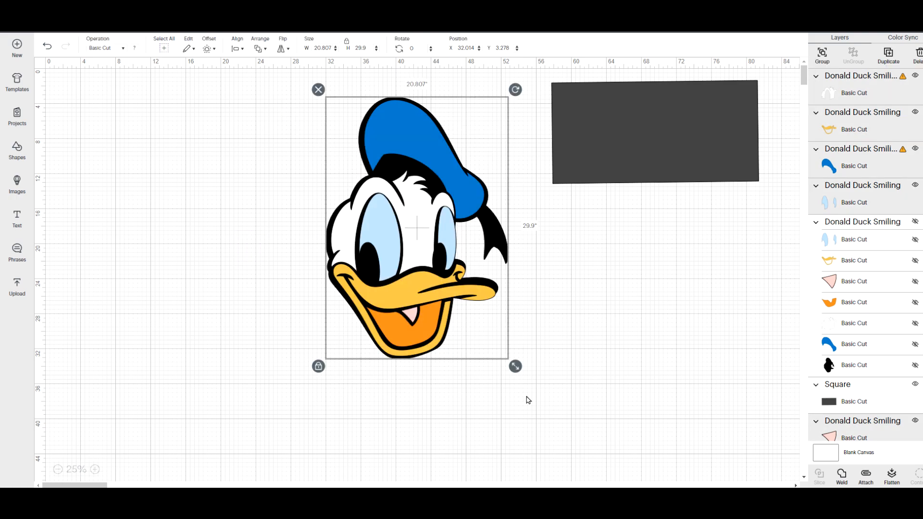
click(372, 49)
text(28.0)
key(Return)
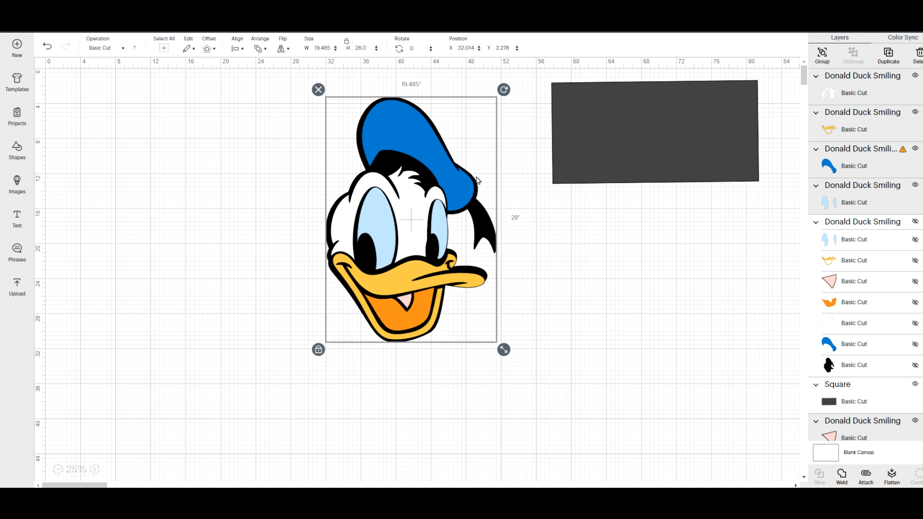
click(529, 237)
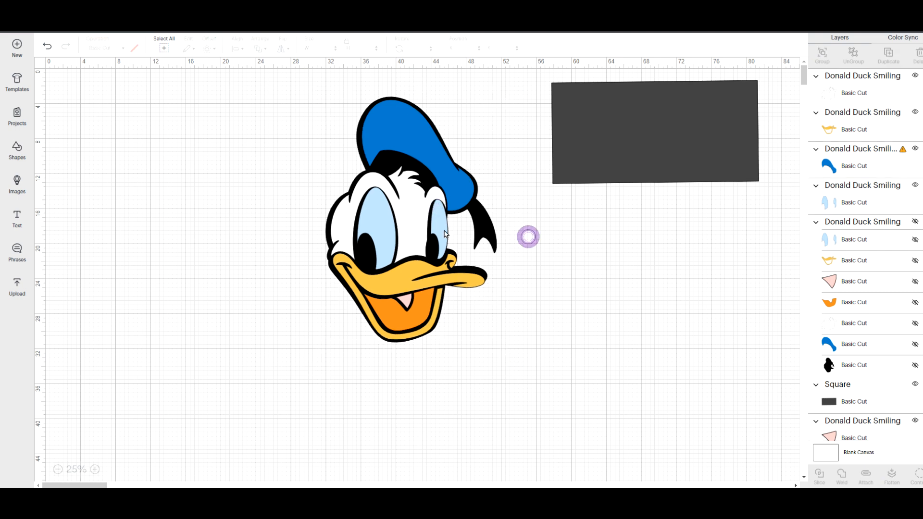
Move the resized white face layer onto the dark rectangle and check whether it fits
click(411, 212)
drag(411, 212, 653, 134)
click(628, 243)
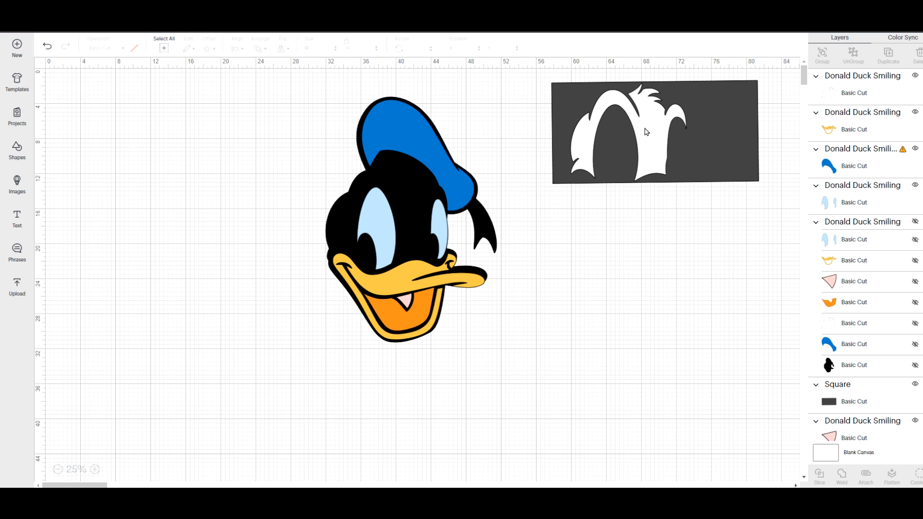
click(585, 143)
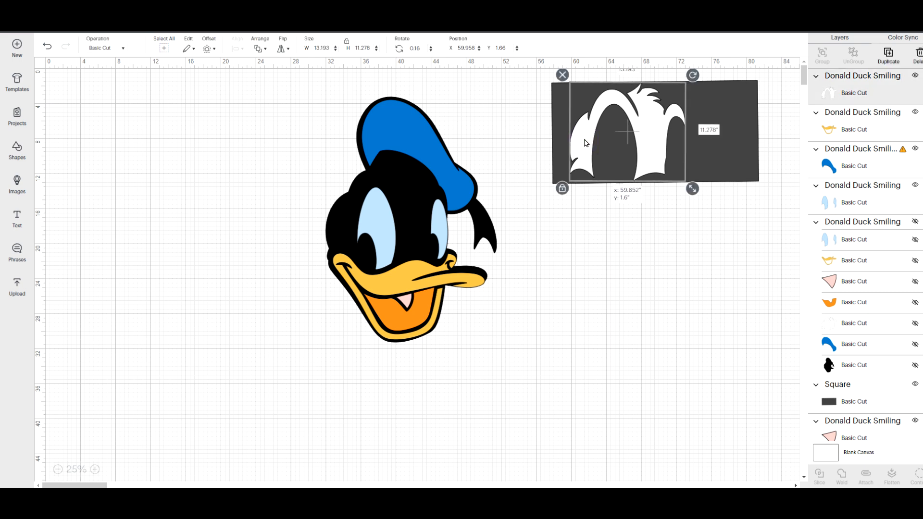
drag(585, 144, 585, 143)
click(638, 251)
Spread the layers around the black silhouette: white face and blue hat to its left, beak, mouth and tongue to its right, eyes below
drag(658, 120, 260, 134)
drag(388, 130, 186, 289)
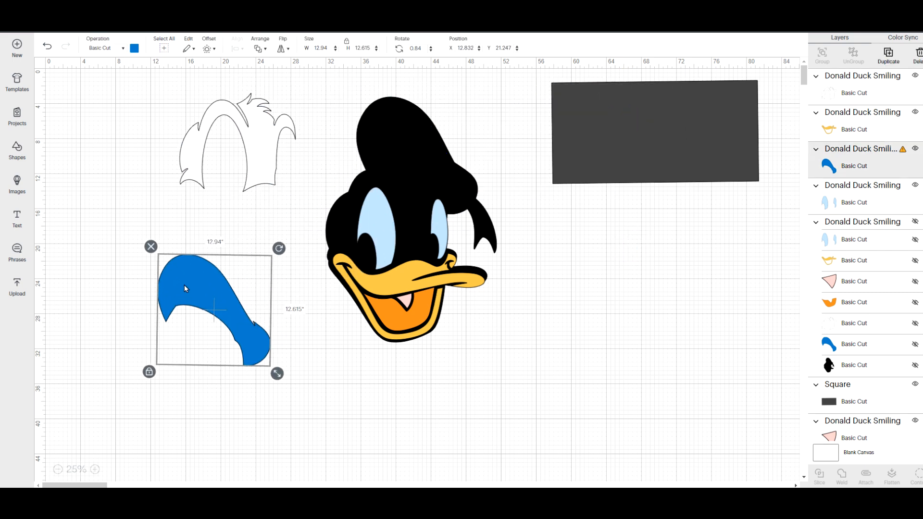
drag(386, 285, 614, 286)
drag(420, 313, 624, 312)
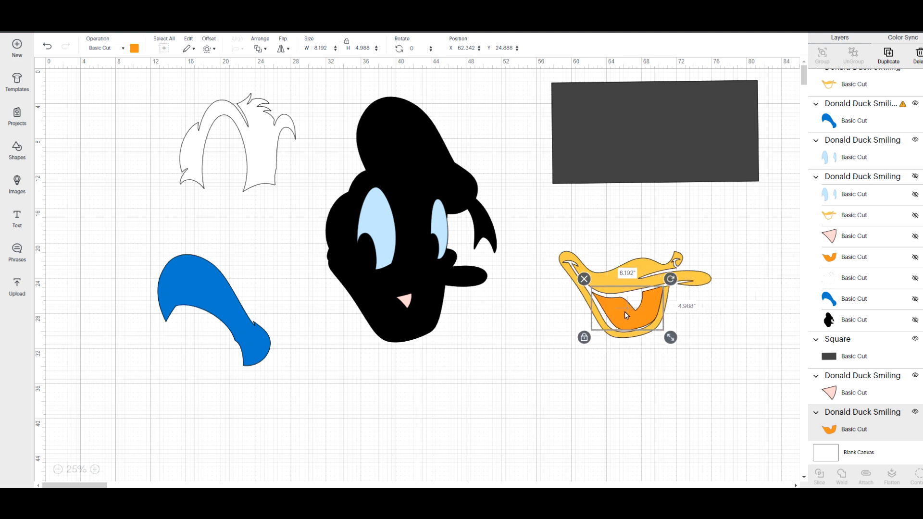
drag(402, 302, 635, 302)
drag(438, 222, 521, 421)
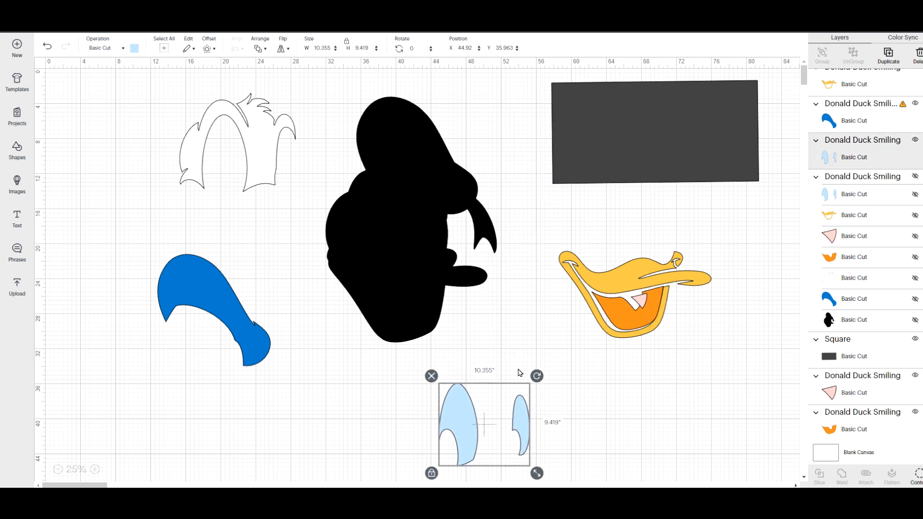
Shift the black silhouette slightly right, lay the rectangle across it to compare sizes, and move the rectangle below to about X 26.8, Y 31.7
mouse_move(385, 225)
mouse_down()
mouse_move(406, 223)
mouse_move(394, 226)
mouse_up()
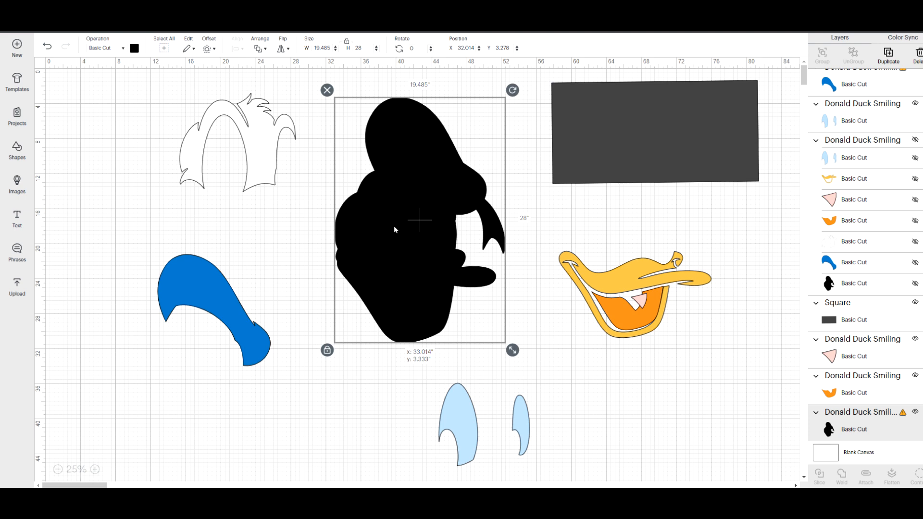
click(604, 131)
drag(642, 132, 417, 148)
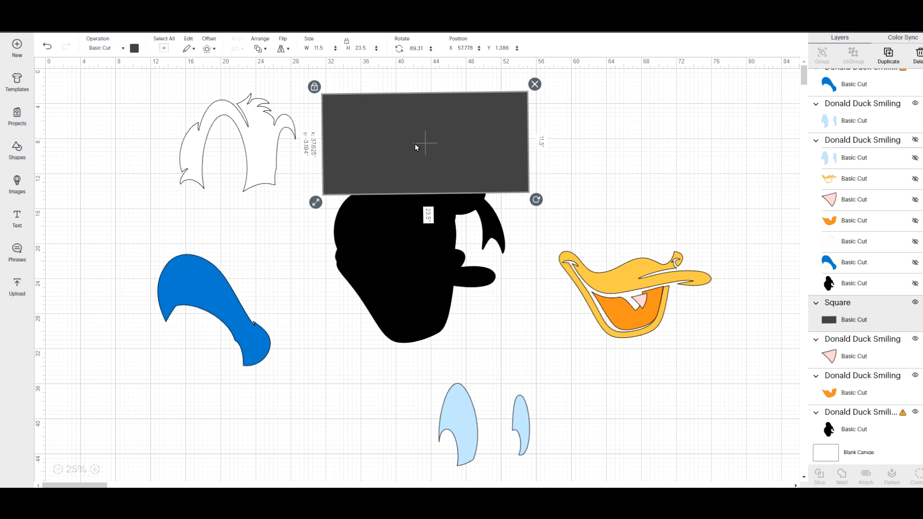
drag(416, 147, 373, 398)
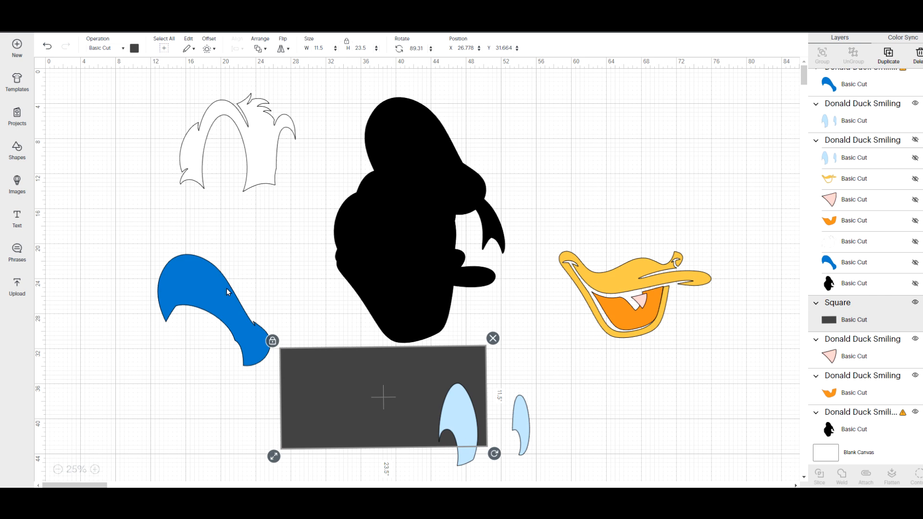
Move the blue hat, yellow beak, white face, orange mouth and pink tongue back into place on the black silhouette
drag(227, 292, 434, 134)
drag(621, 290, 403, 282)
drag(499, 246, 496, 243)
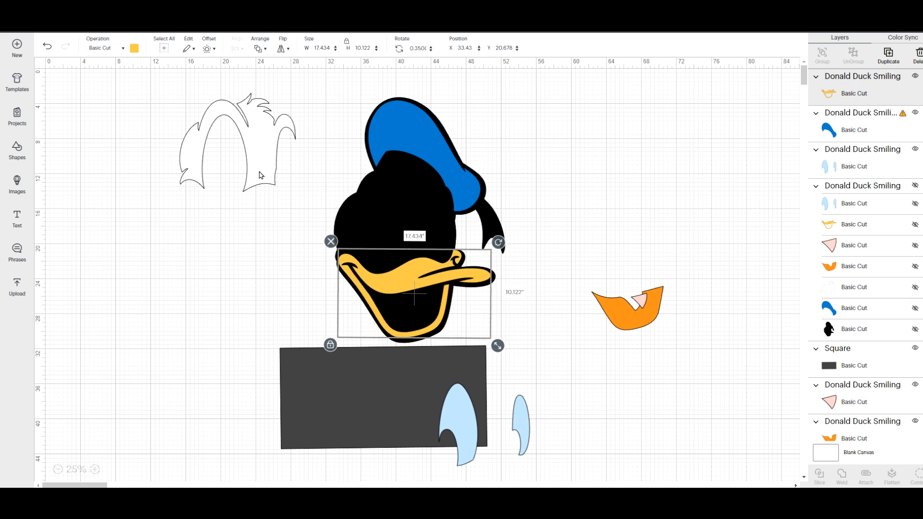
drag(254, 161, 414, 236)
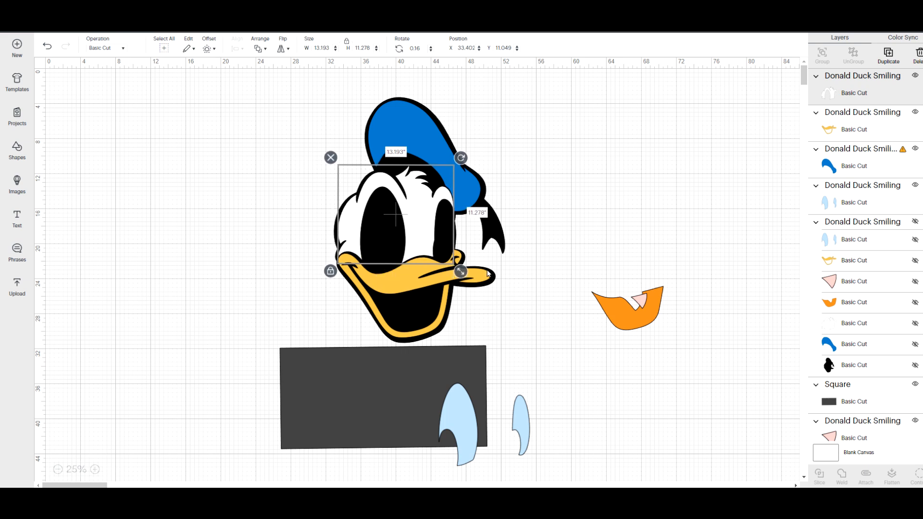
click(471, 370)
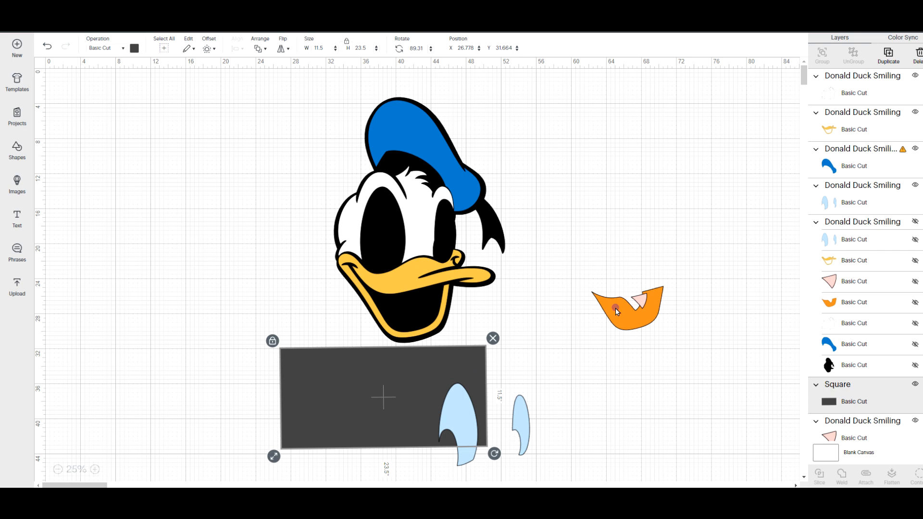
drag(601, 303, 393, 307)
drag(633, 298, 413, 300)
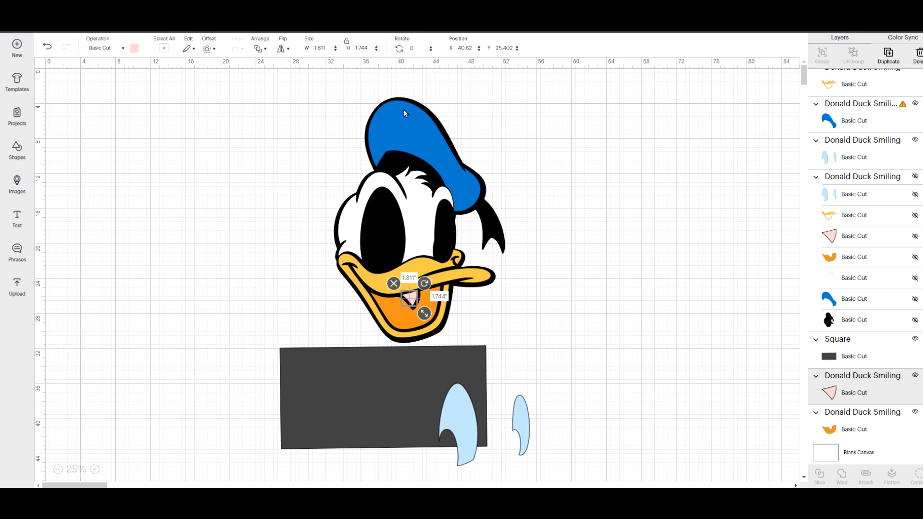
Position the upright rectangle over the right part of the black silhouette at about X 43.1, Y 7.7, and slice the silhouette with it
drag(381, 377, 265, 312)
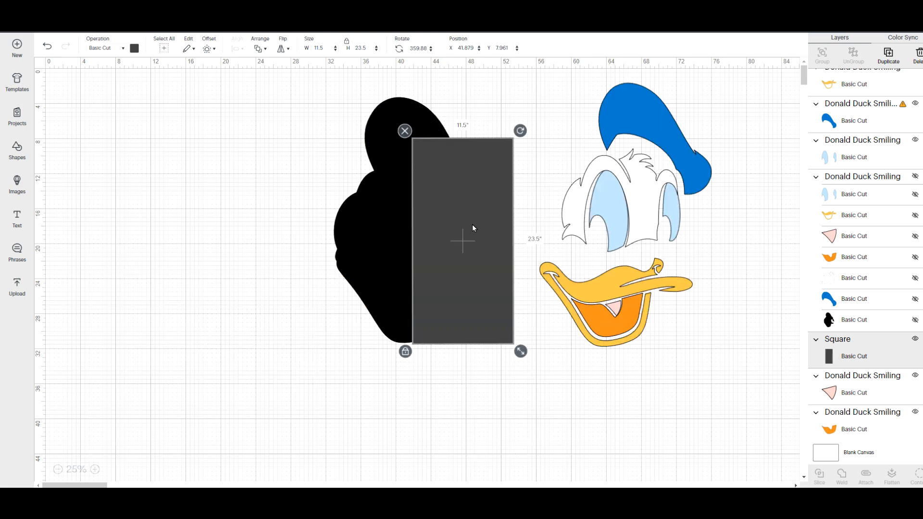
mouse_move(466, 234)
mouse_down()
mouse_move(491, 227)
mouse_move(268, 251)
mouse_move(304, 238)
mouse_move(469, 233)
mouse_up()
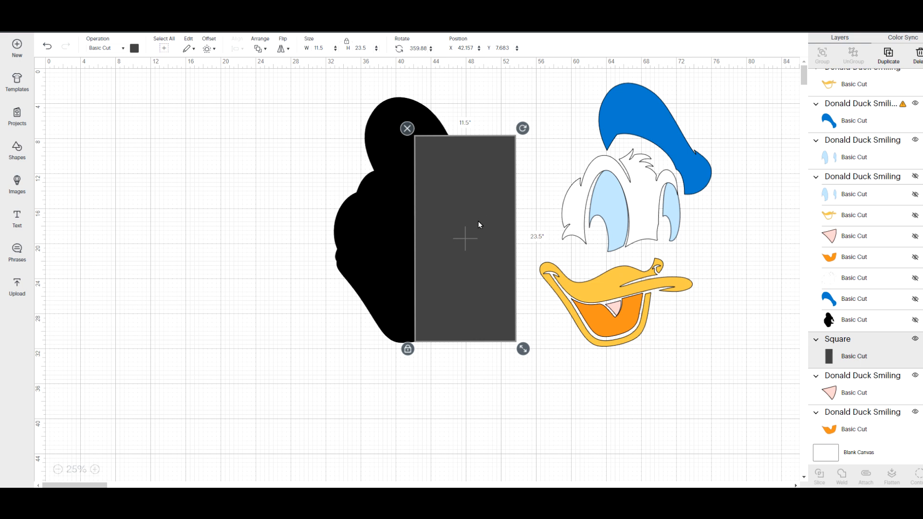
mouse_move(476, 238)
mouse_down()
mouse_move(495, 235)
mouse_move(483, 234)
mouse_up()
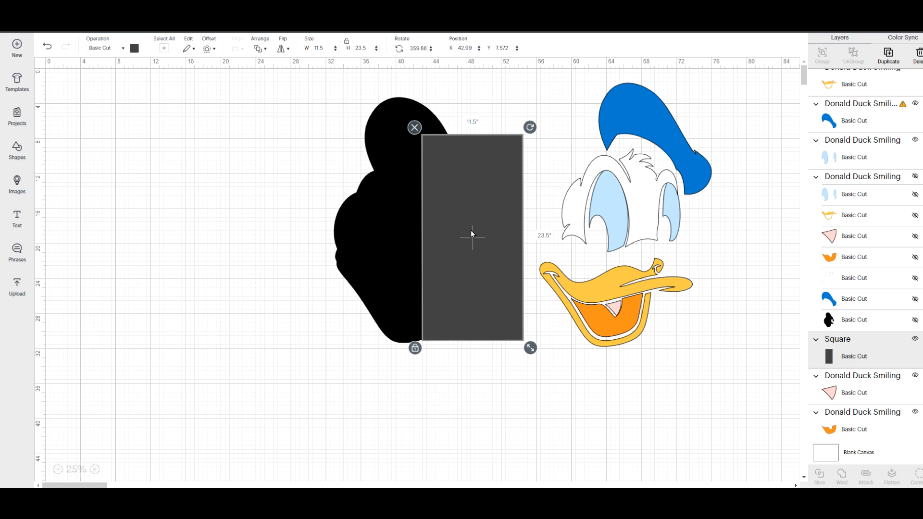
drag(471, 232, 257, 238)
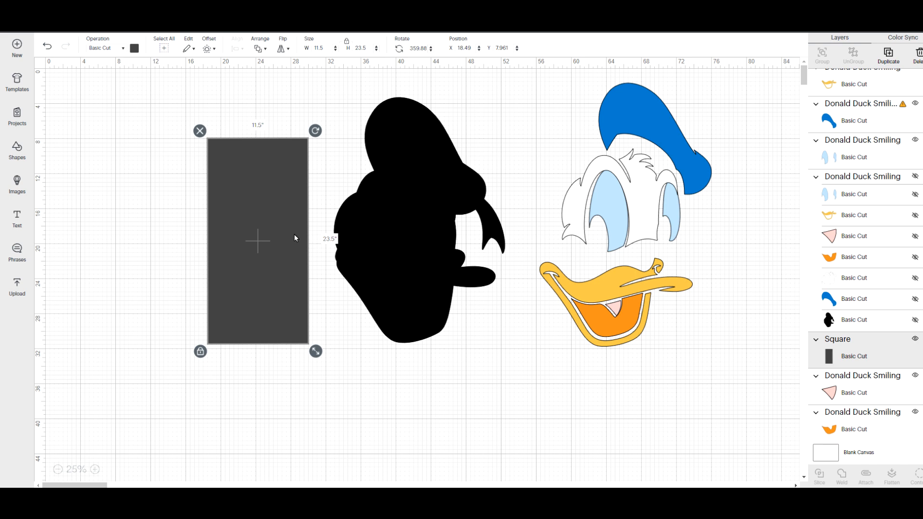
drag(258, 239, 473, 237)
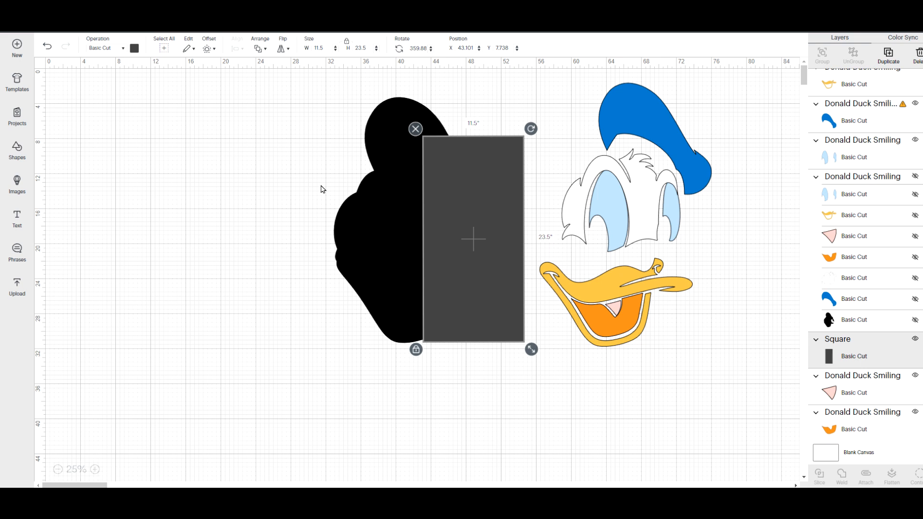
shift+click(376, 200)
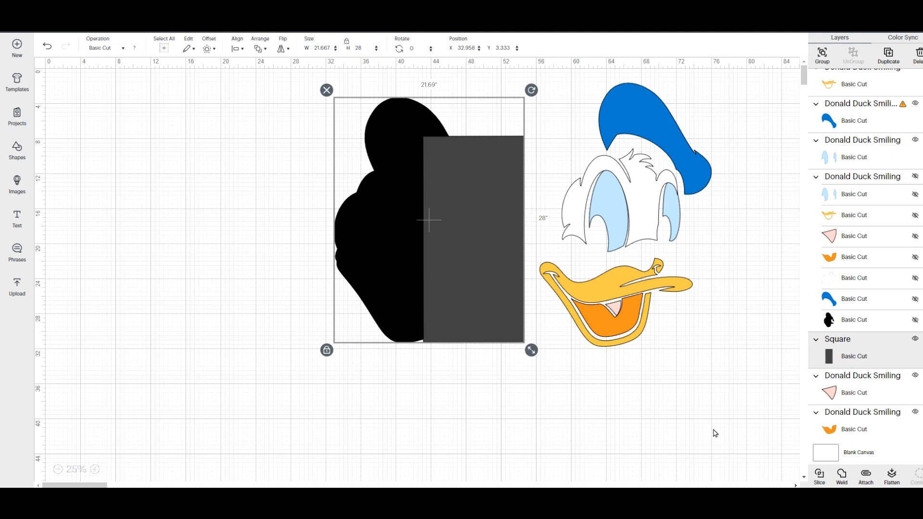
click(819, 475)
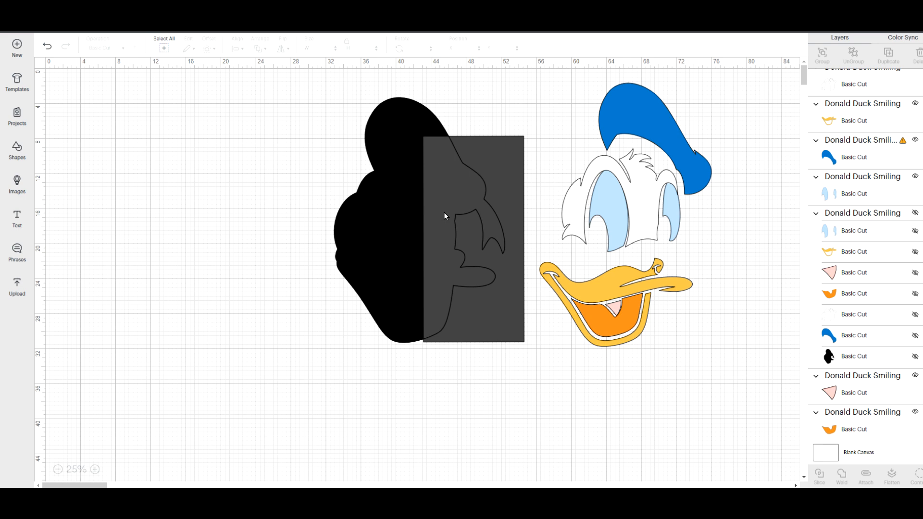
Delete the two gray slice leftovers and move the silhouette's cut-off right piece to about X 46.8, Y 22.3
drag(443, 212, 214, 264)
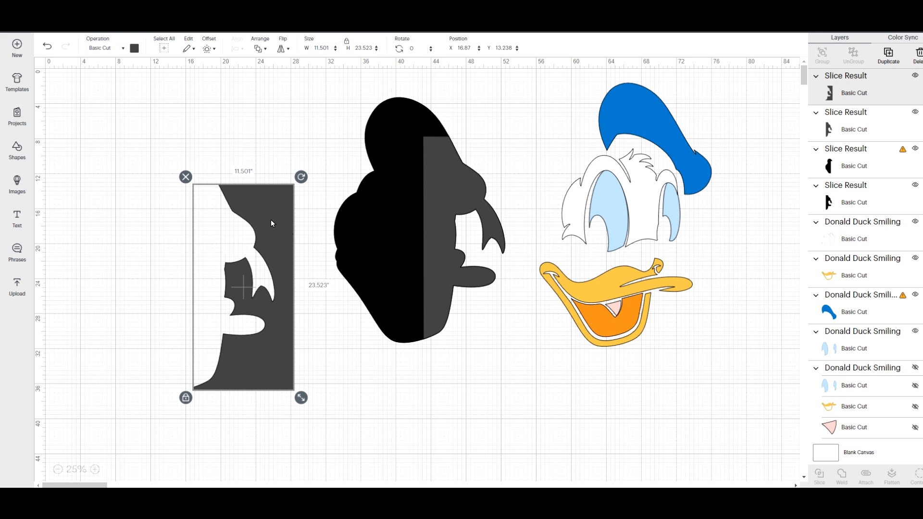
mouse_move(271, 223)
mouse_down()
mouse_move(270, 212)
mouse_move(272, 233)
mouse_up()
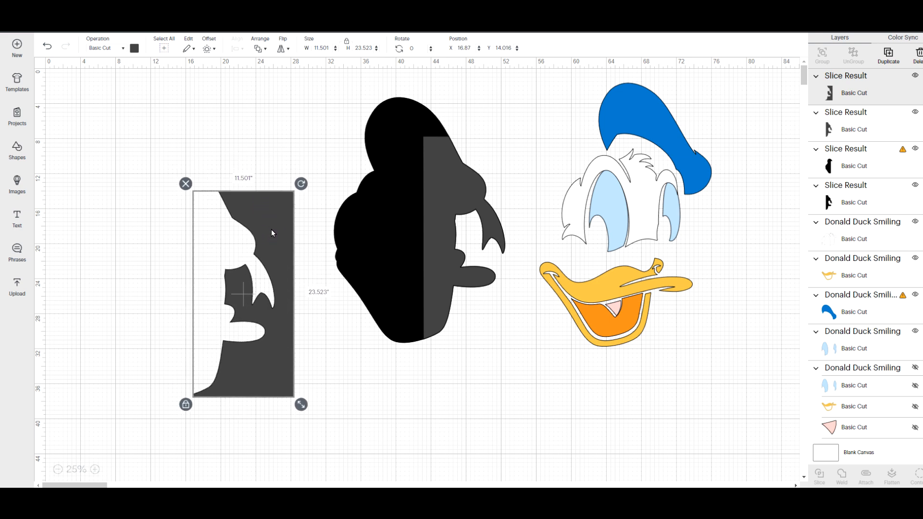
click(186, 184)
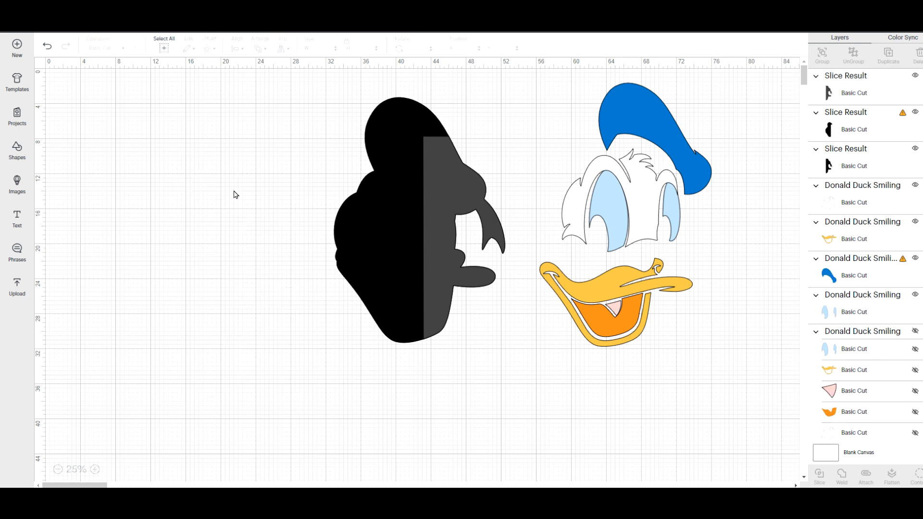
drag(455, 184, 227, 226)
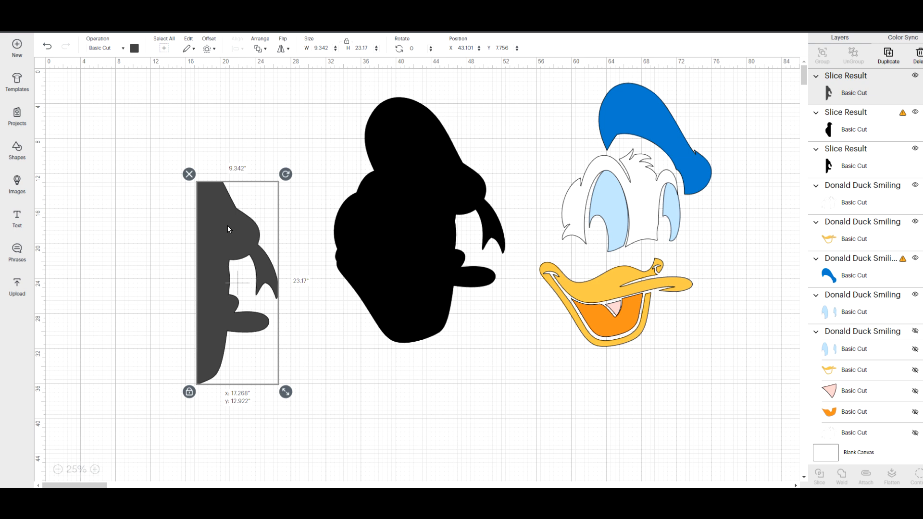
click(191, 172)
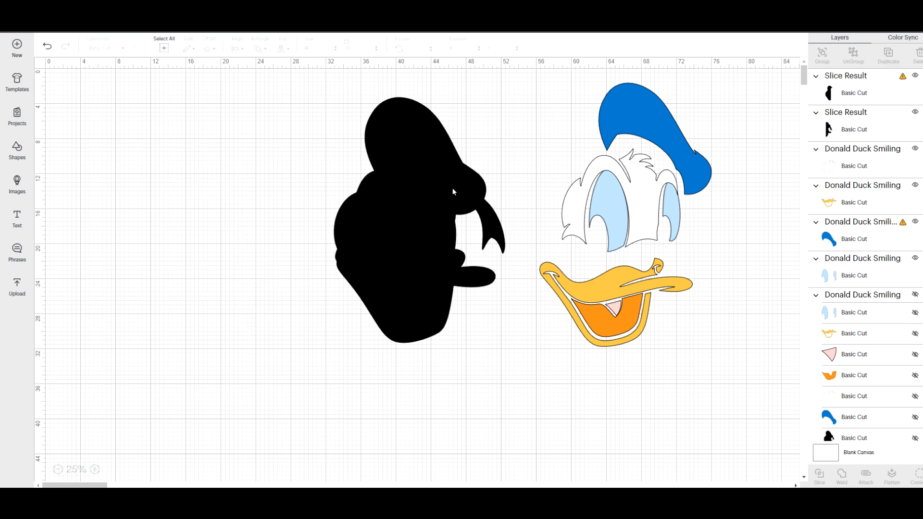
drag(452, 189, 486, 319)
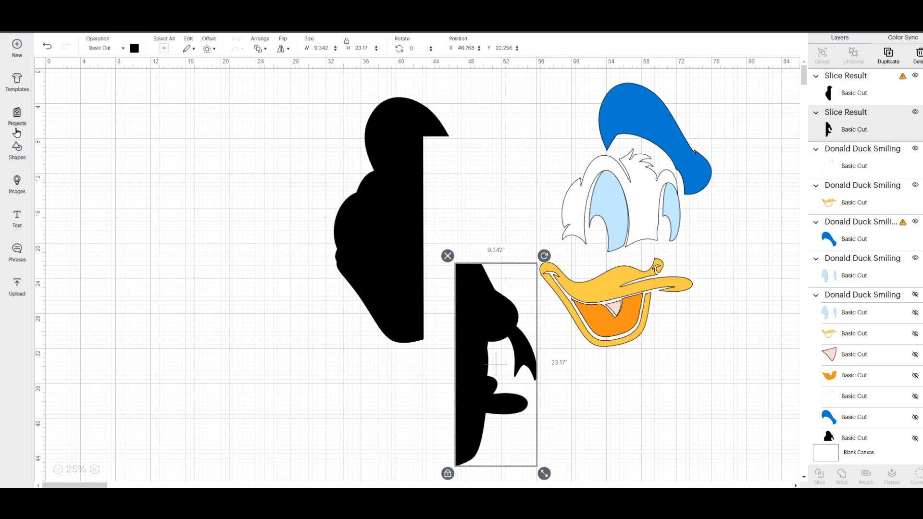
Add a square and resize it, with proportions unlocked, to an upright rectangle 11.5 inches wide and 23.5 inches high
click(17, 154)
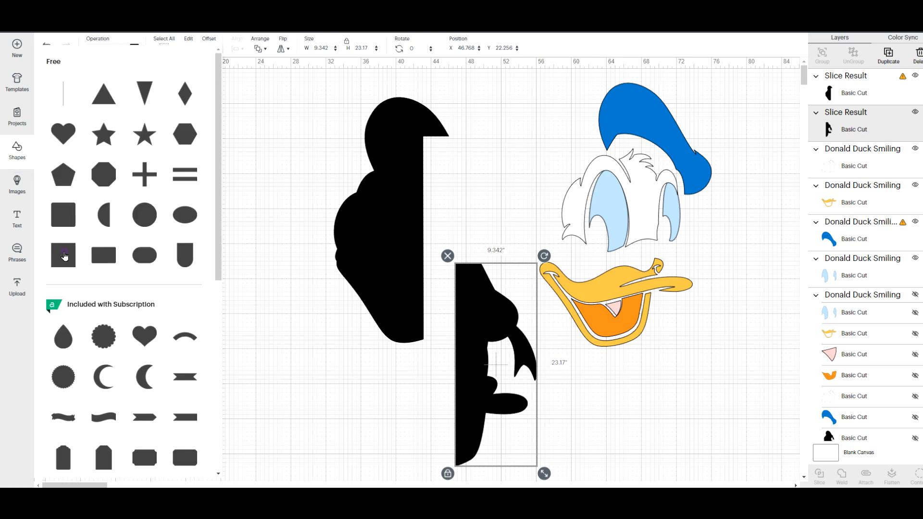
click(64, 255)
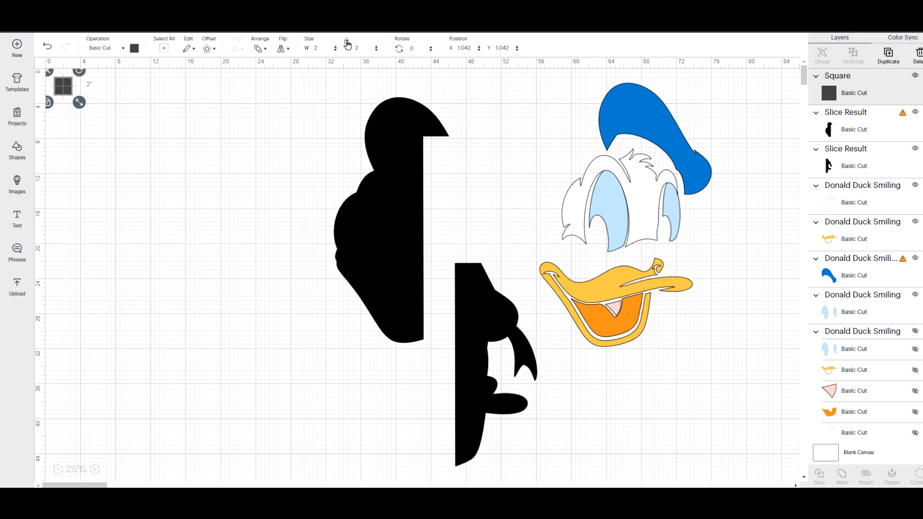
click(347, 45)
click(311, 50)
text(11.5)
click(363, 48)
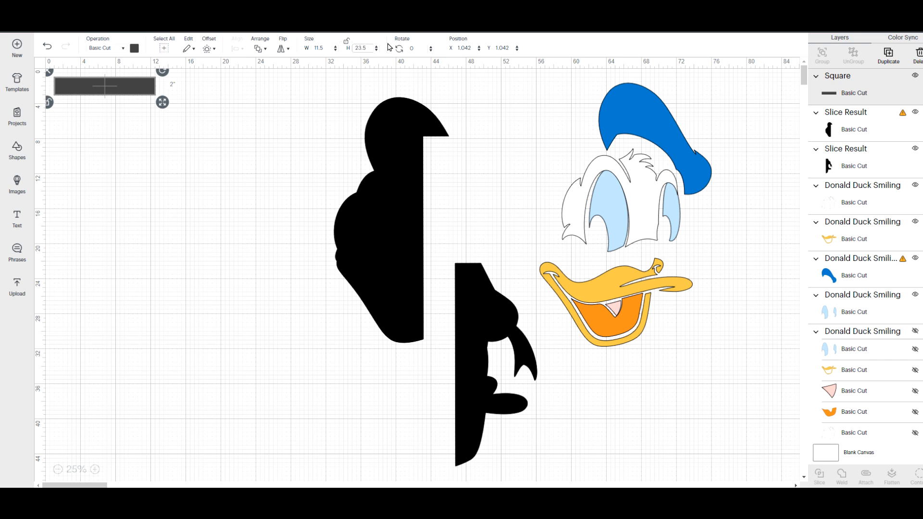
text(23.5)
key(Return)
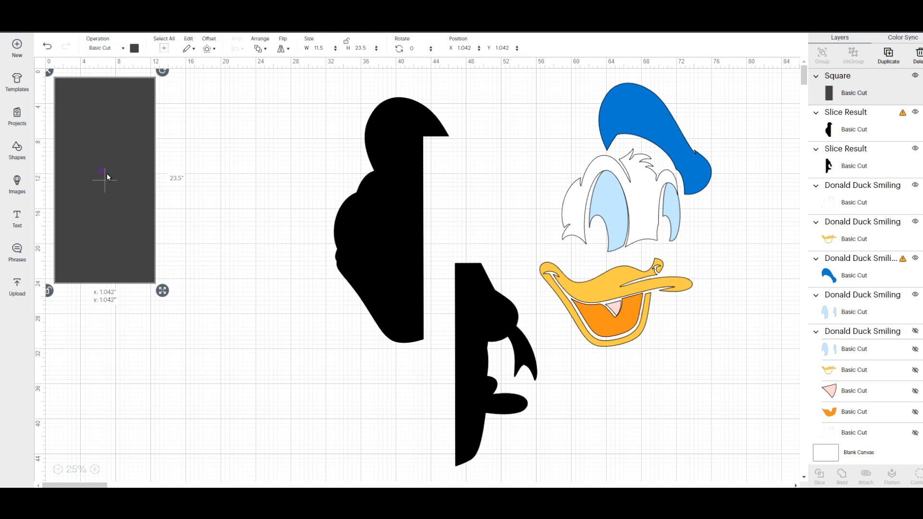
Position the rectangle over the lower part of the left black piece at about X 32.6, Y 9.8, and slice the piece with it
drag(108, 177, 378, 252)
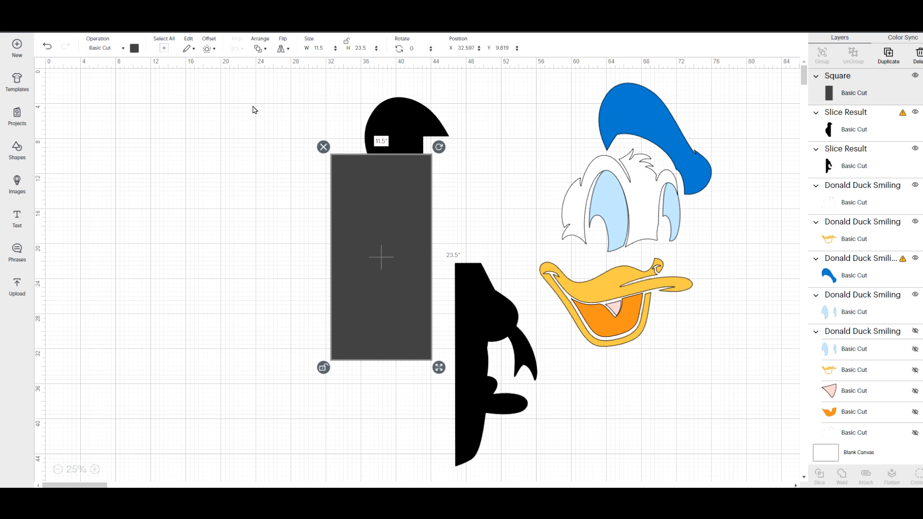
drag(253, 106, 395, 197)
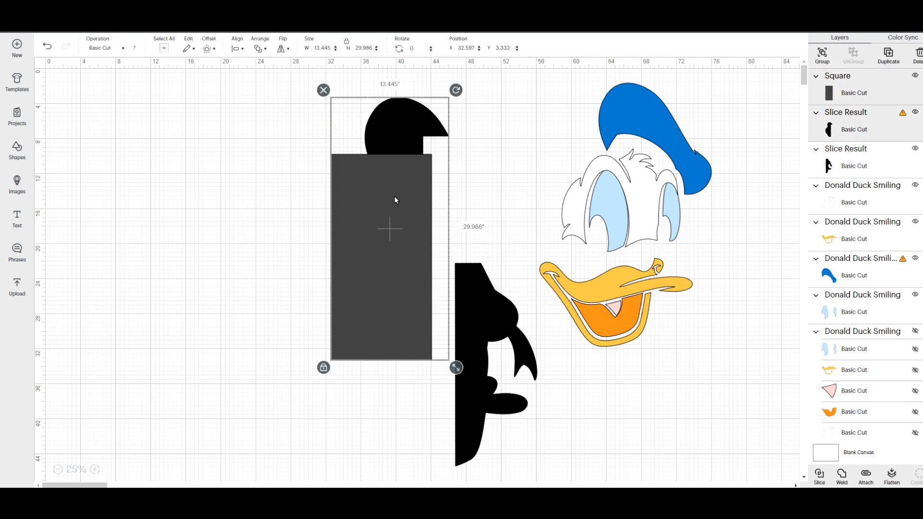
click(820, 476)
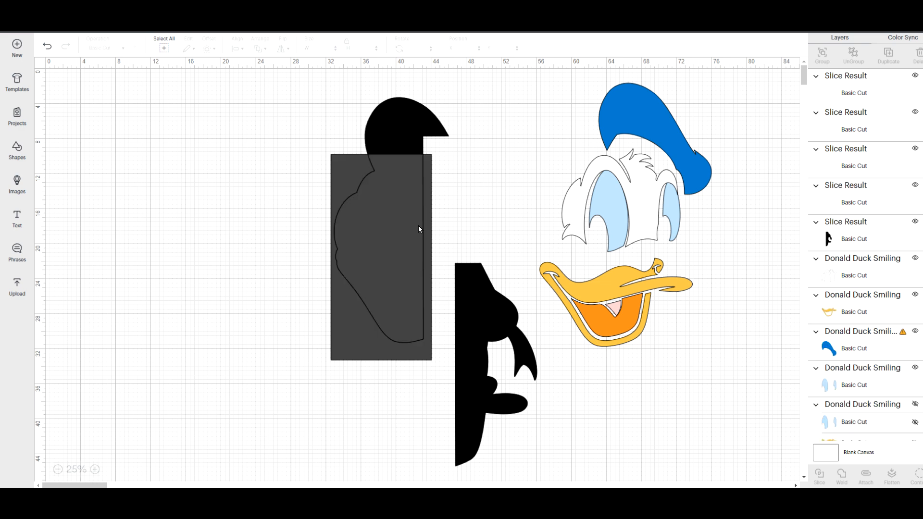
Pull the two gray slice leftovers away from the black silhouette and delete them
drag(400, 212, 266, 222)
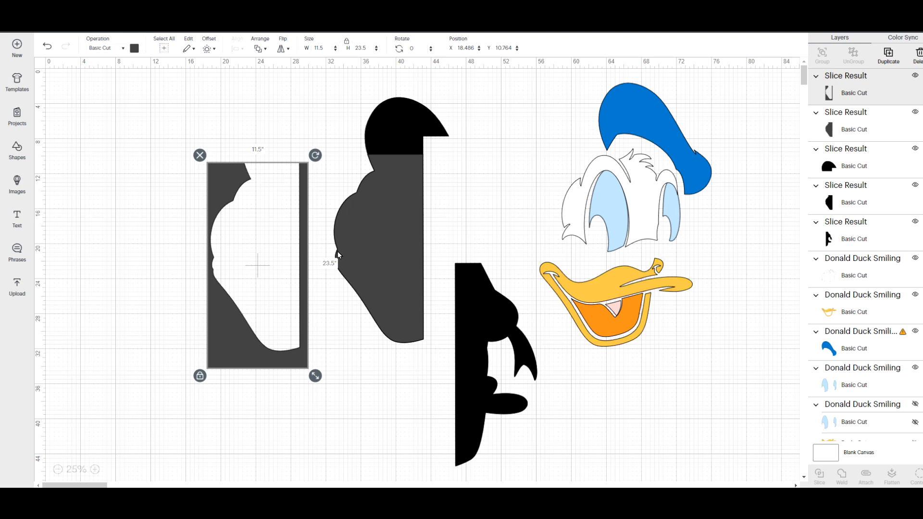
click(200, 155)
drag(354, 216, 238, 215)
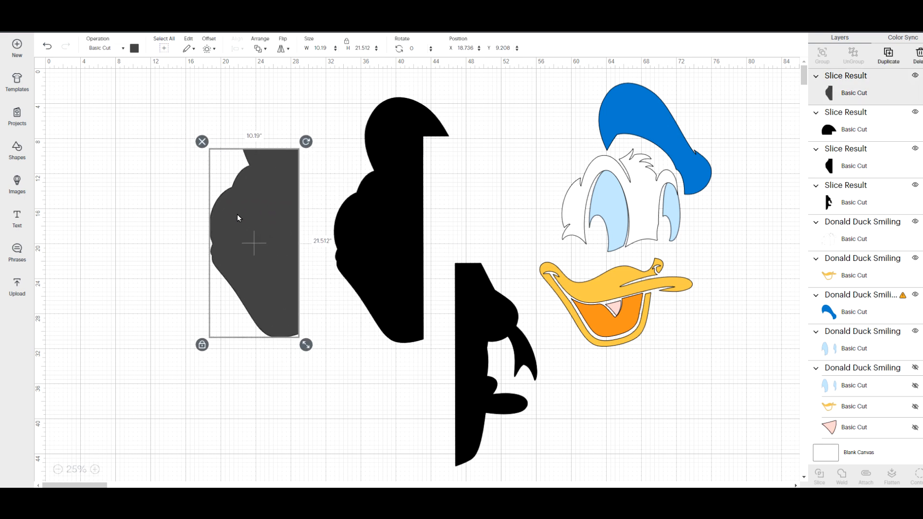
click(201, 141)
Move the lower-left black piece to about X 32.5, Y 12.8, and fit the right piece against it at about X 42.6, Y 10.8
drag(395, 221, 390, 250)
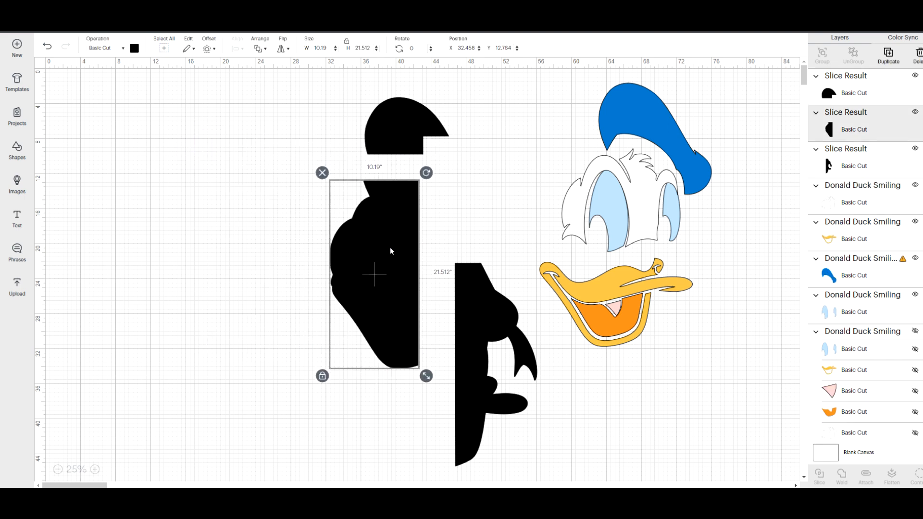
click(474, 303)
drag(475, 305, 441, 217)
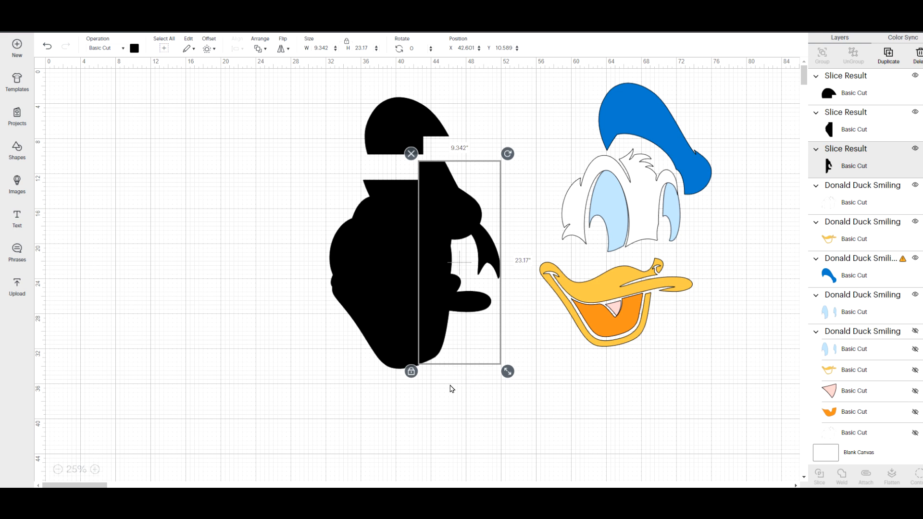
click(439, 401)
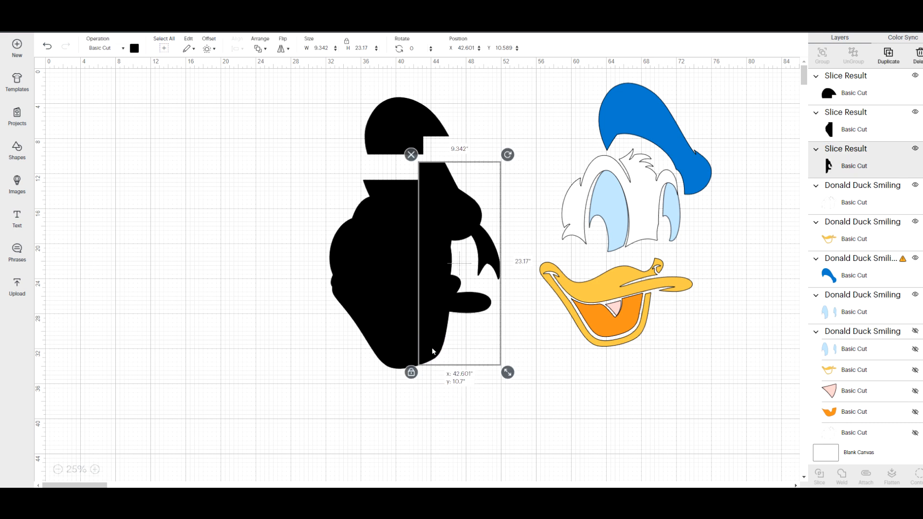
click(429, 399)
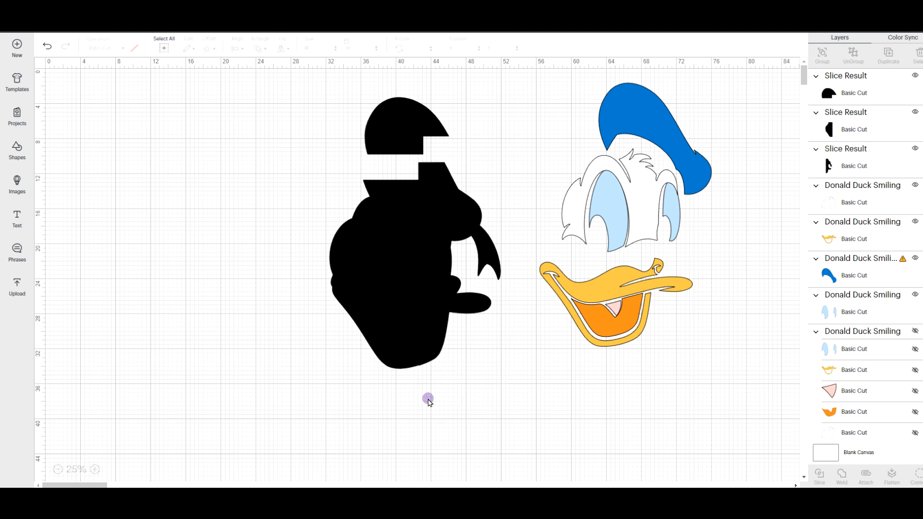
click(433, 356)
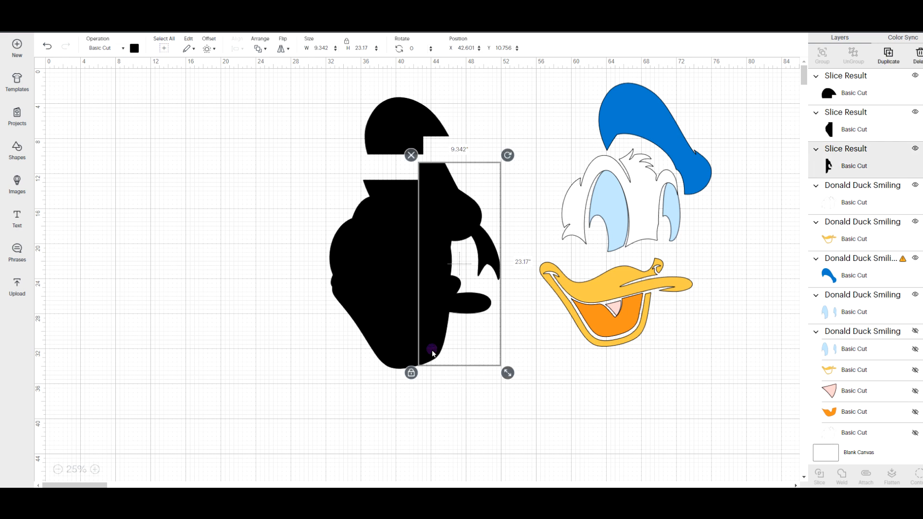
click(446, 398)
Move the top black piece down onto the other two pieces at about X 35.9, Y 6.2 to complete the silhouette
drag(413, 126, 407, 151)
click(533, 166)
click(412, 152)
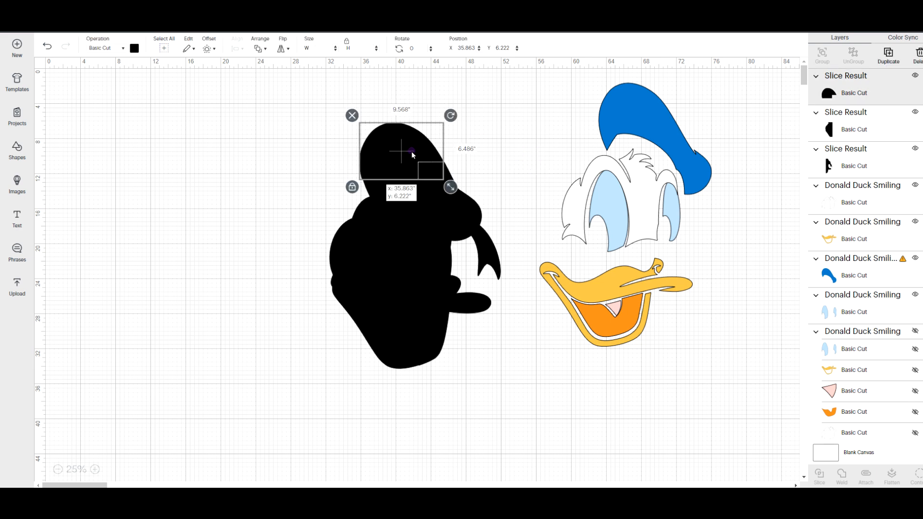
click(537, 153)
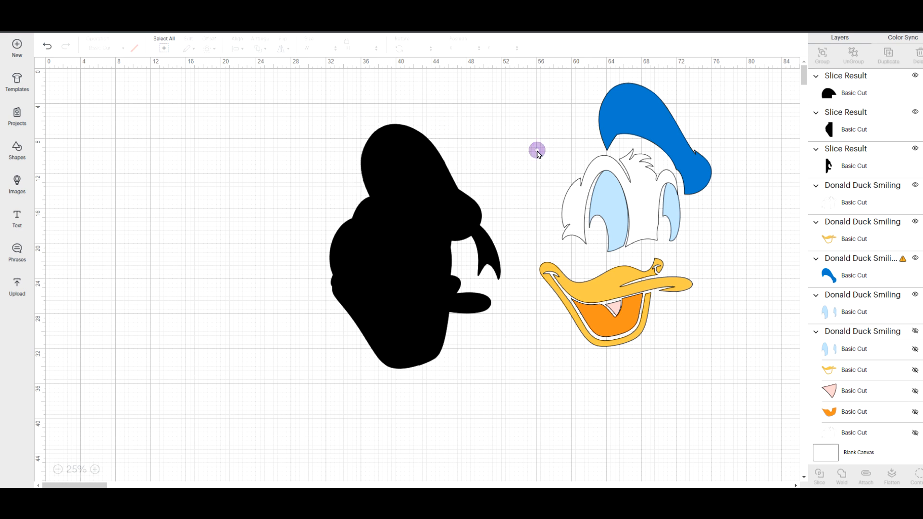
Bring the blue hat to the front and place it on the silhouette's head at about X 36.5, Y 6.6
drag(653, 126, 479, 134)
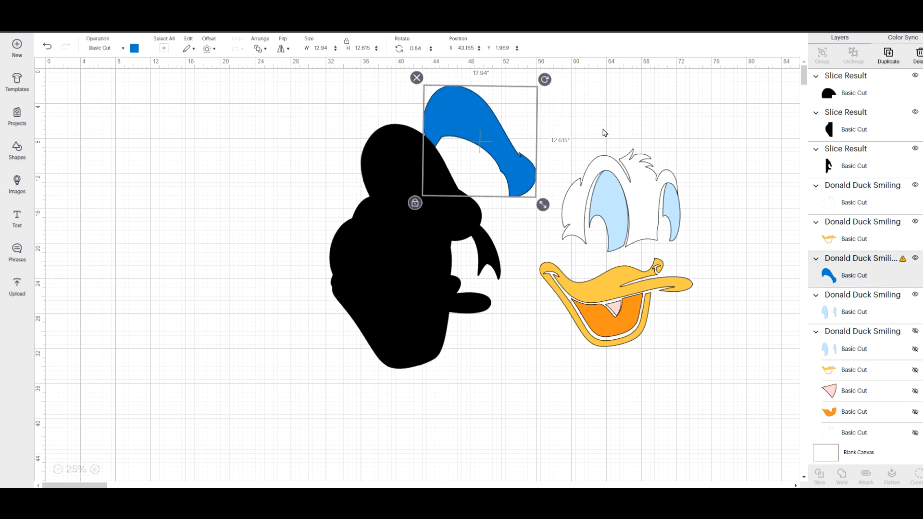
click(260, 48)
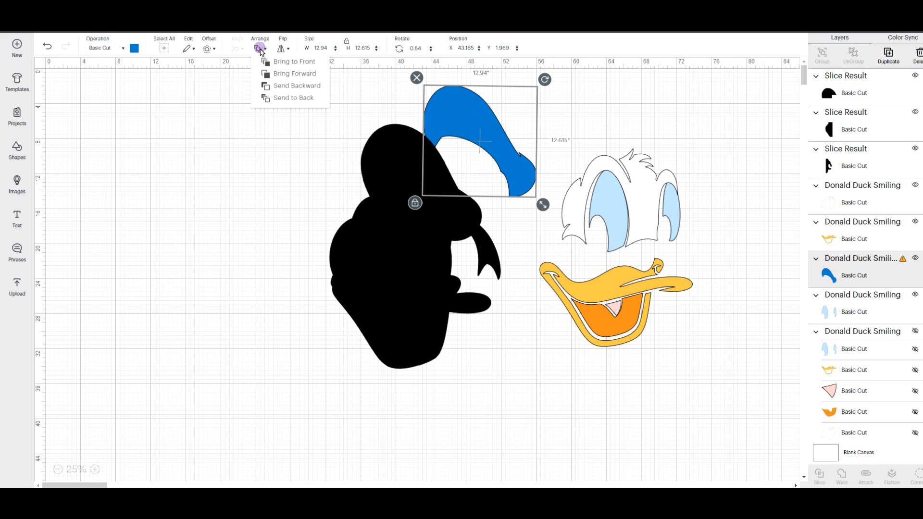
click(291, 62)
drag(490, 129, 430, 166)
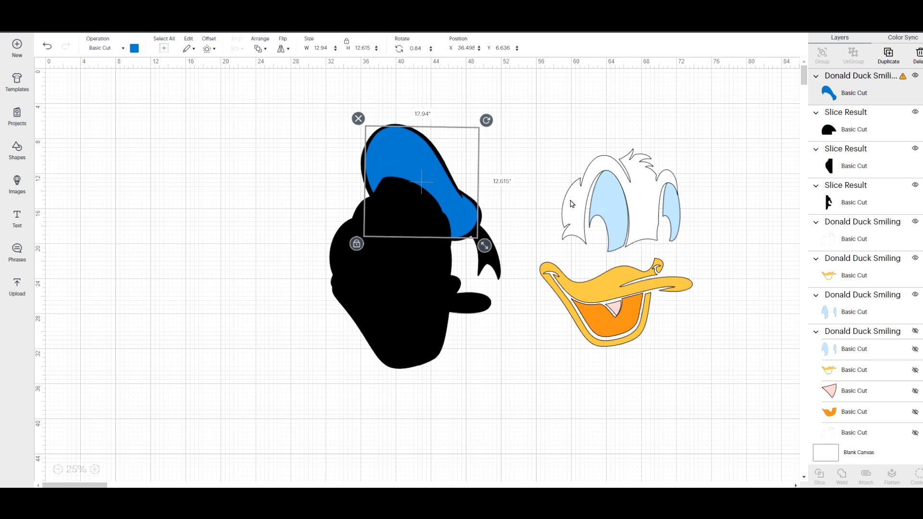
Bring the white face layer to the front and align it on the black silhouette at about X 33, Y 14.3
drag(572, 204, 337, 263)
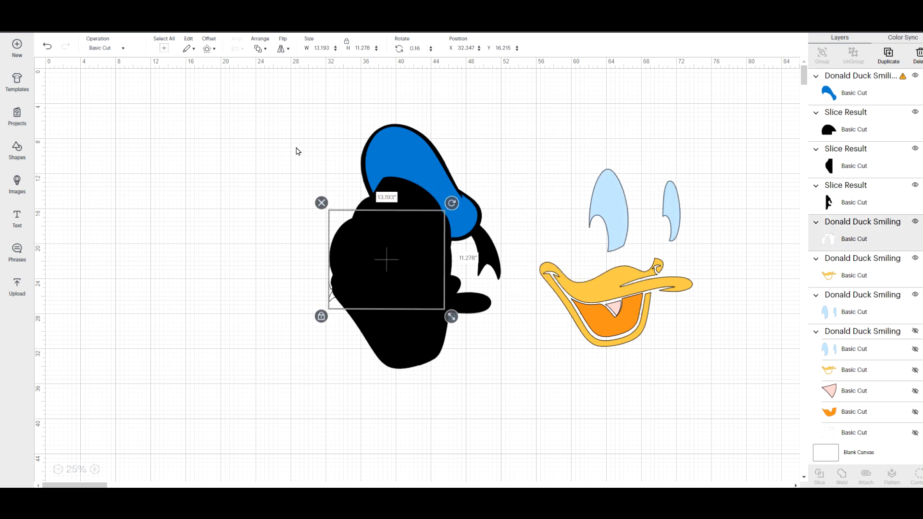
click(259, 48)
click(287, 66)
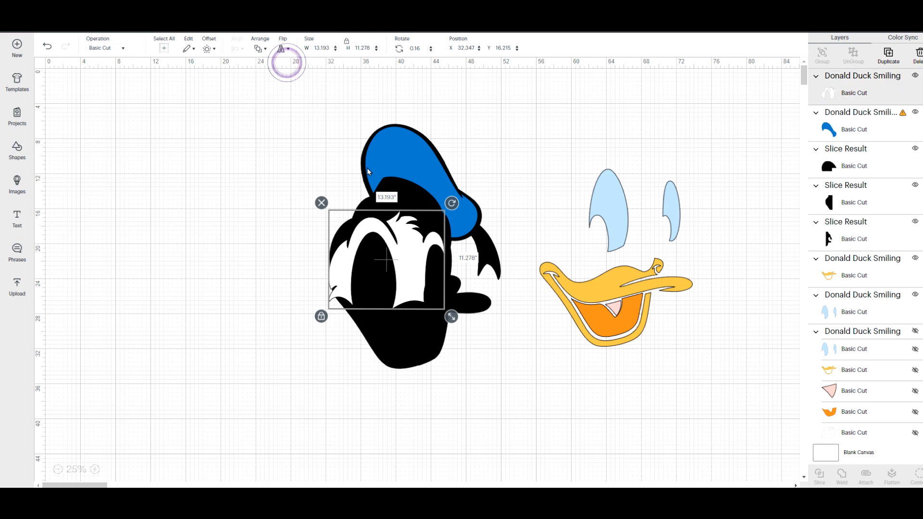
drag(405, 229, 411, 214)
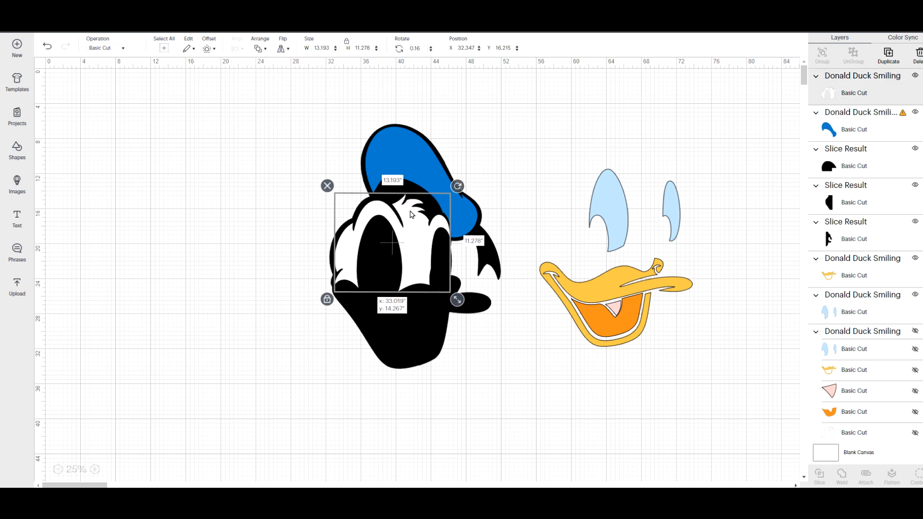
drag(411, 212, 411, 215)
Bring the yellow beak, orange mouth and pink tongue to the front together and fit them onto the silhouette below the face
click(592, 289)
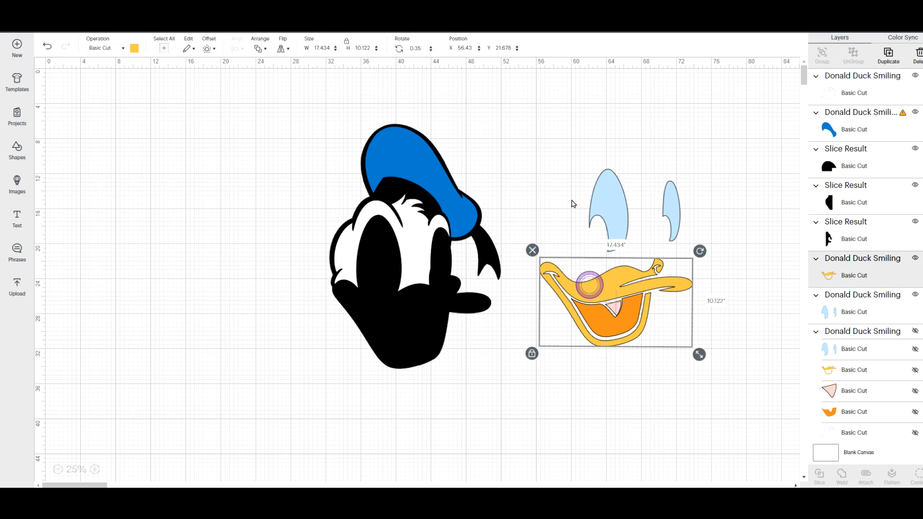
drag(547, 121, 672, 347)
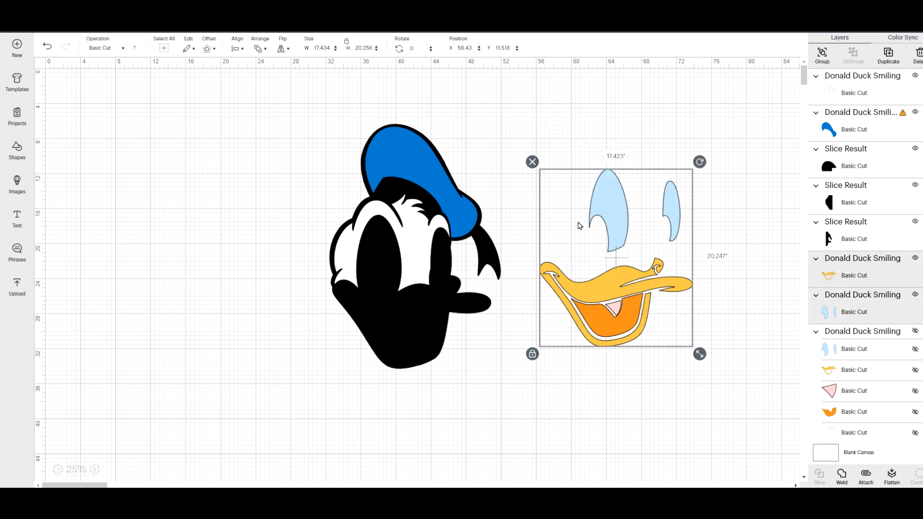
click(520, 211)
drag(531, 259, 606, 325)
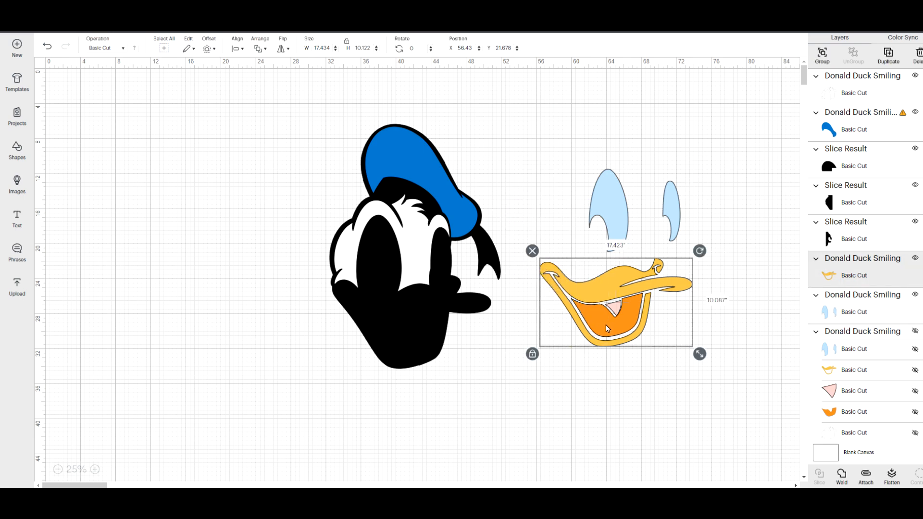
click(259, 48)
click(276, 59)
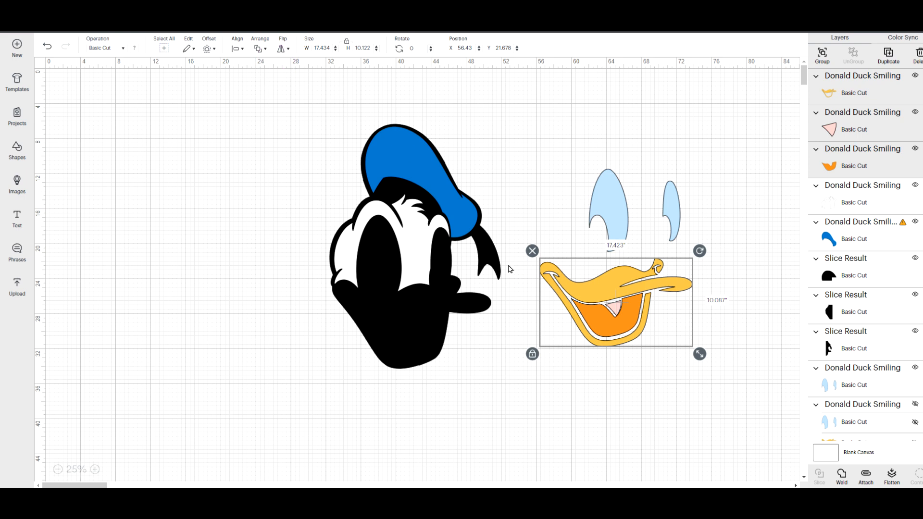
drag(599, 291, 395, 310)
click(648, 366)
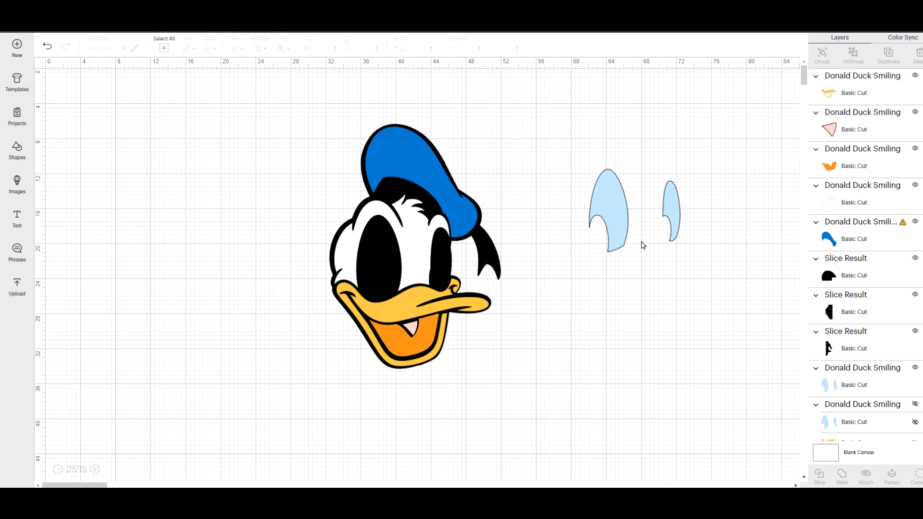
Shift the light blue eye pieces to about X 59.1, Y 12.3, and add a square sized 11.5 inches
drag(616, 227, 590, 233)
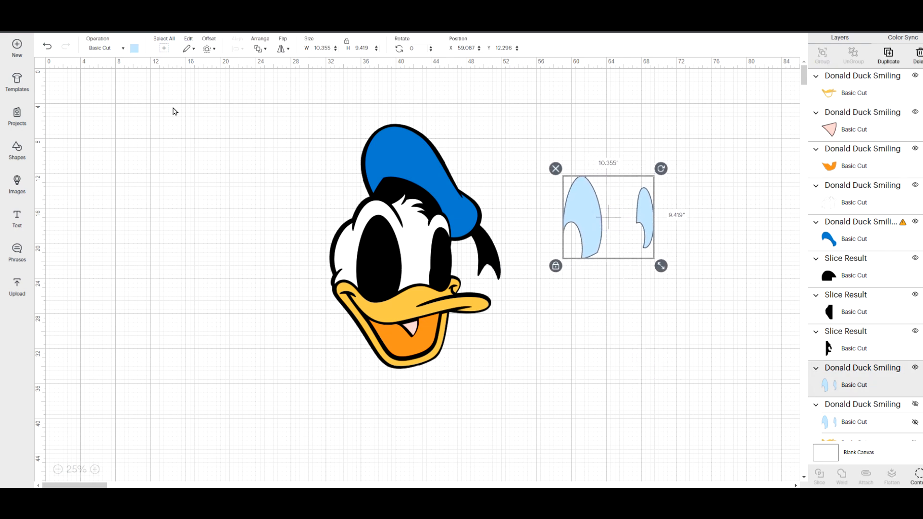
click(17, 150)
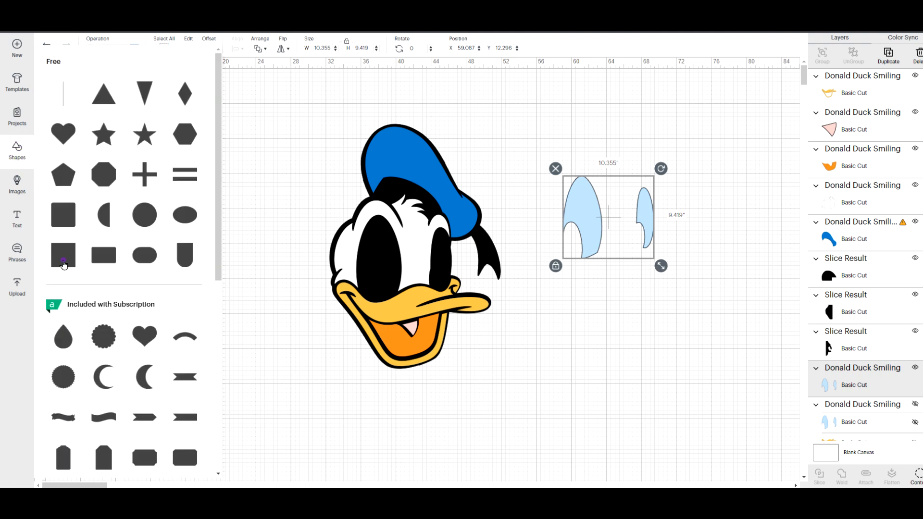
click(63, 260)
click(320, 49)
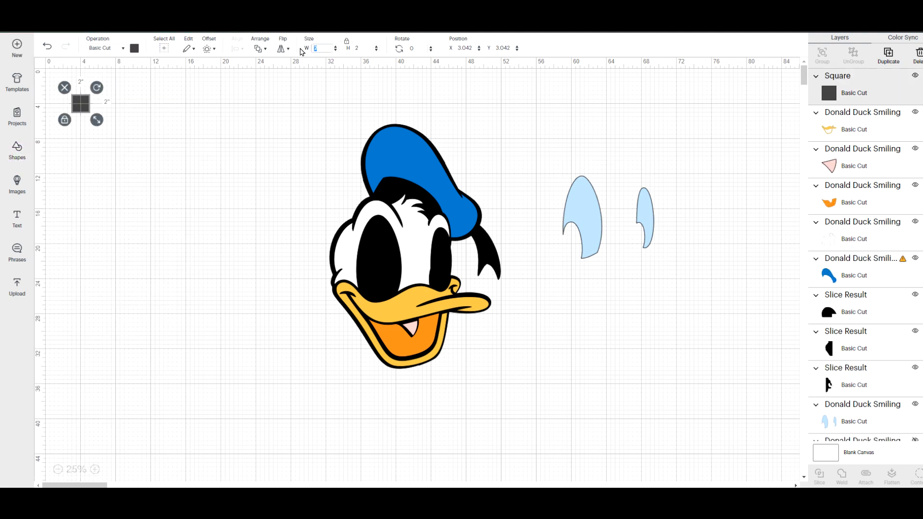
text(11.5)
key(Return)
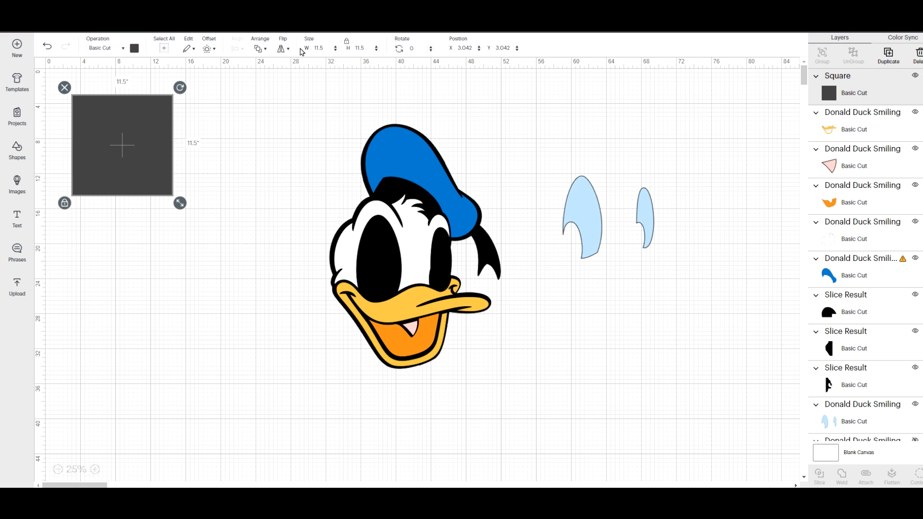
Send the square to the back and place it behind both light blue eye pieces at about X 58.5, Y 11
drag(153, 139, 633, 169)
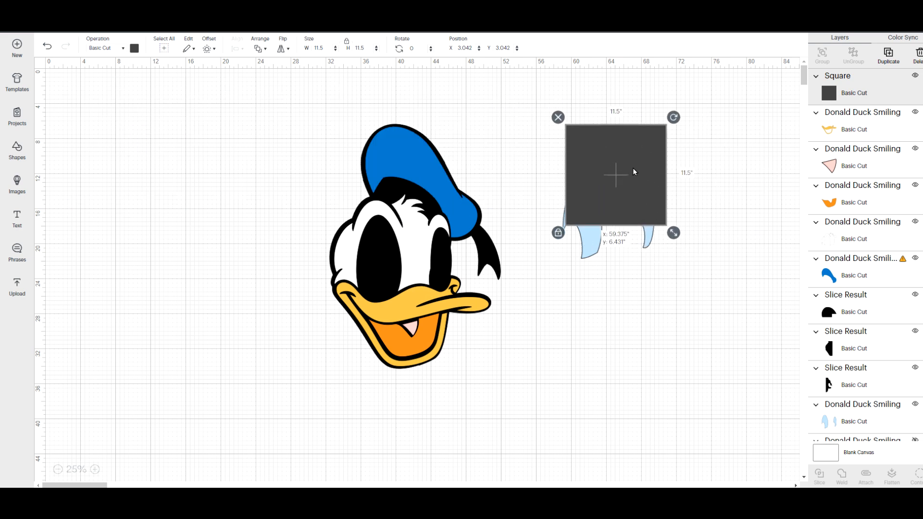
click(260, 49)
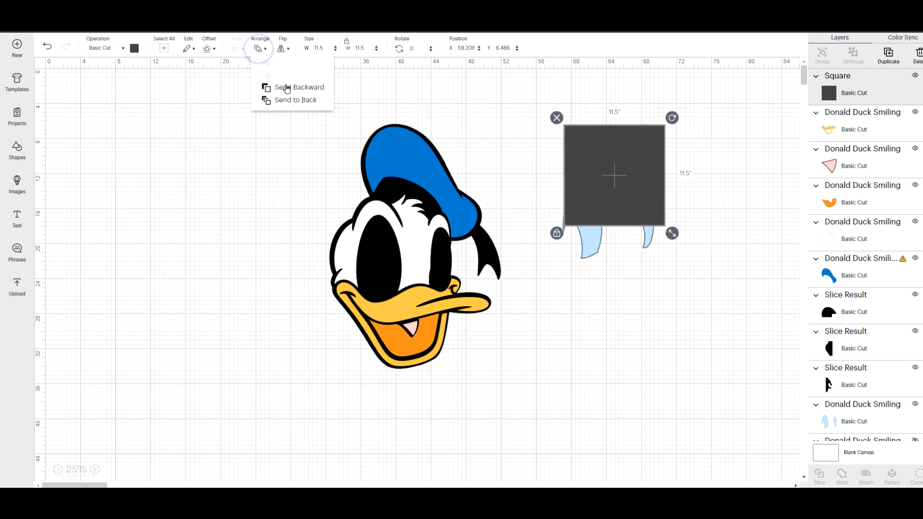
click(294, 101)
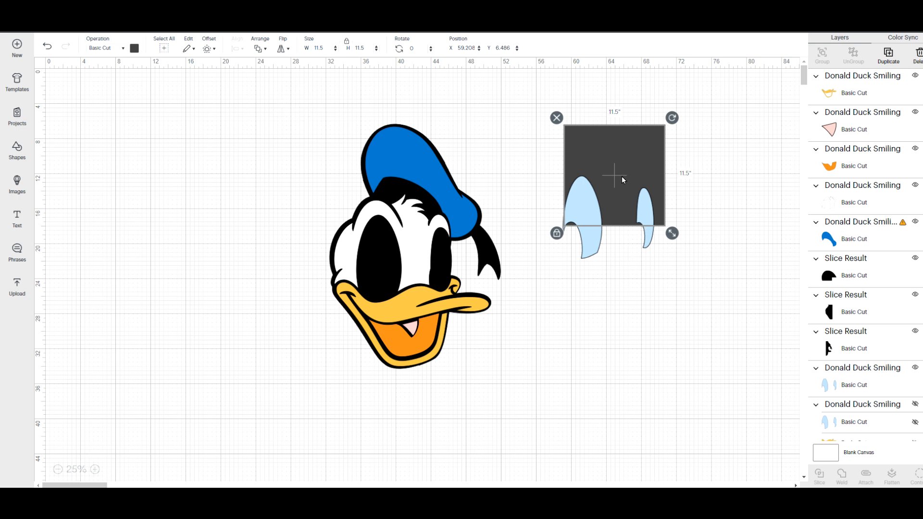
drag(621, 178, 618, 205)
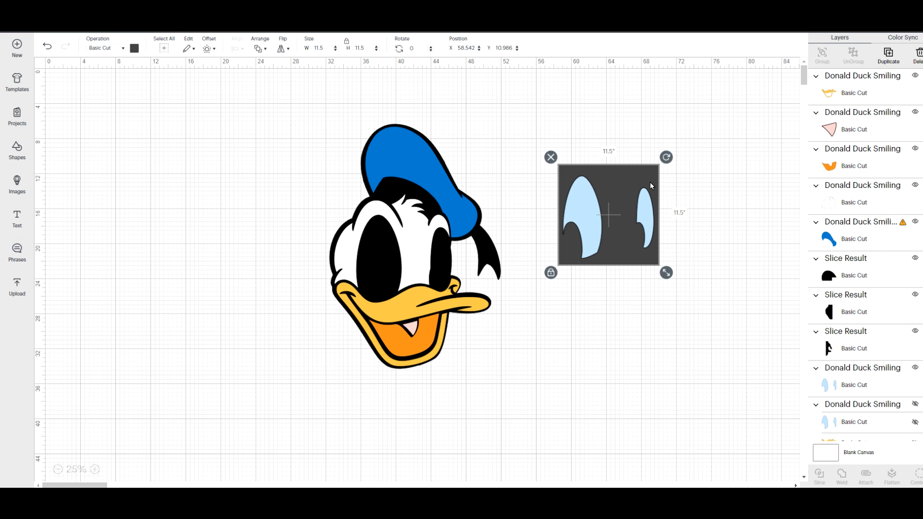
Move the light blue eye pieces to about X 63.6, Y 8.3, and the 11.5-inch square to about X 16.8, Y 9.5
click(648, 205)
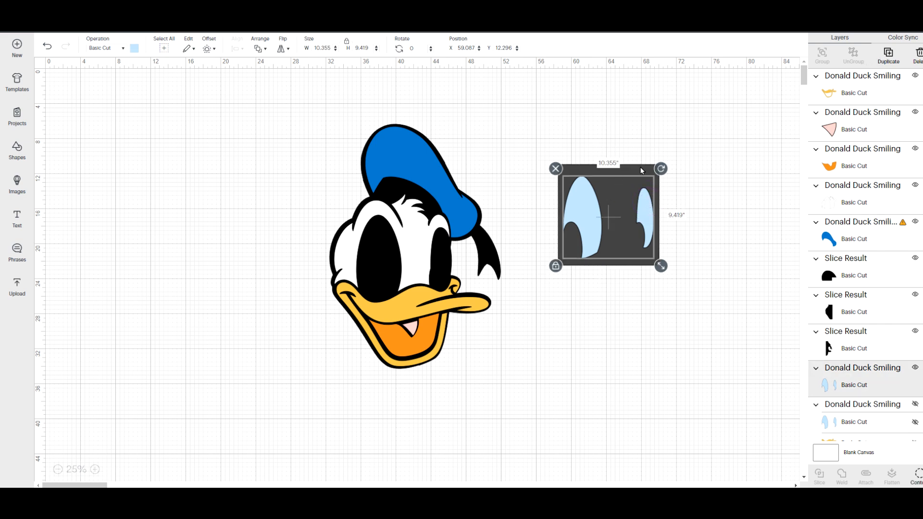
drag(637, 231, 677, 196)
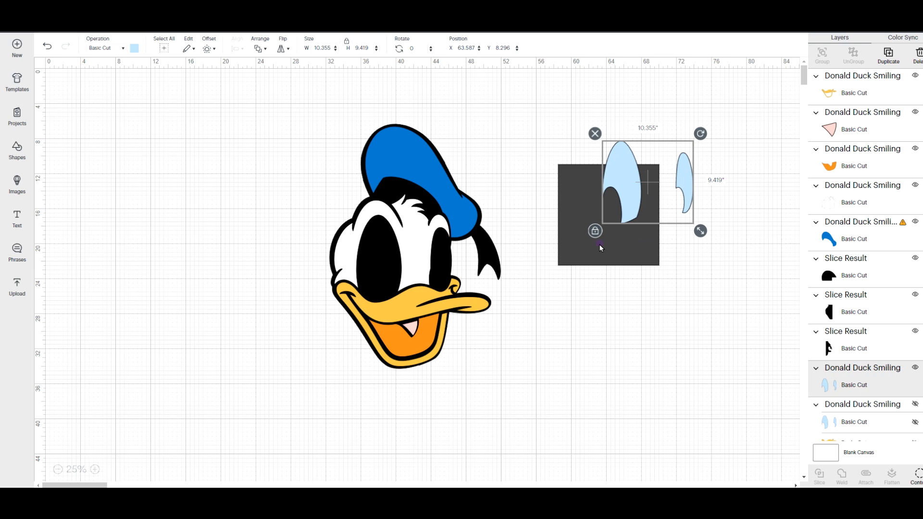
drag(599, 247, 234, 235)
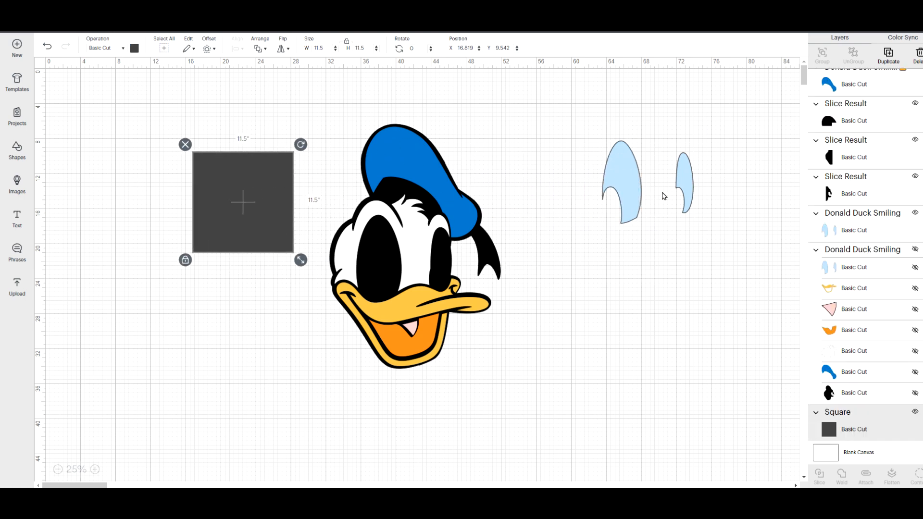
Duplicate the light blue eye layer and place the copy below the original at about X 63.5, Y 20.1
click(643, 198)
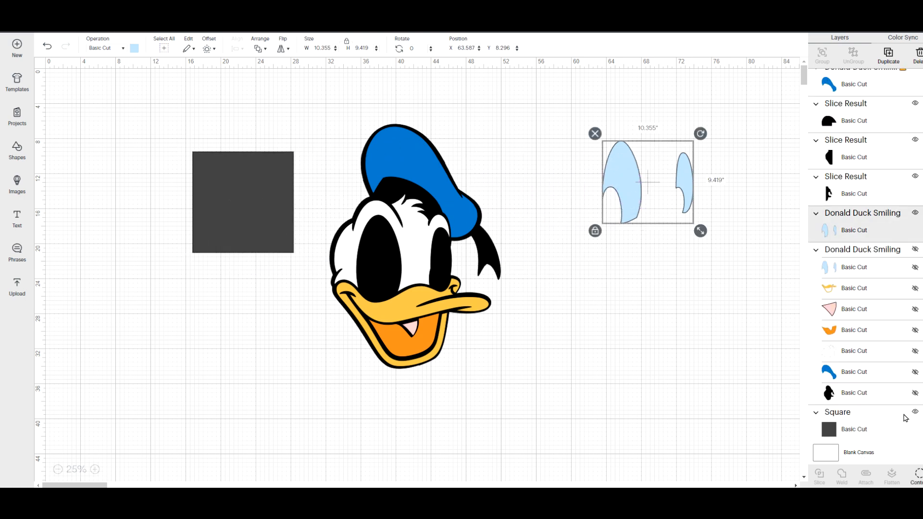
click(888, 53)
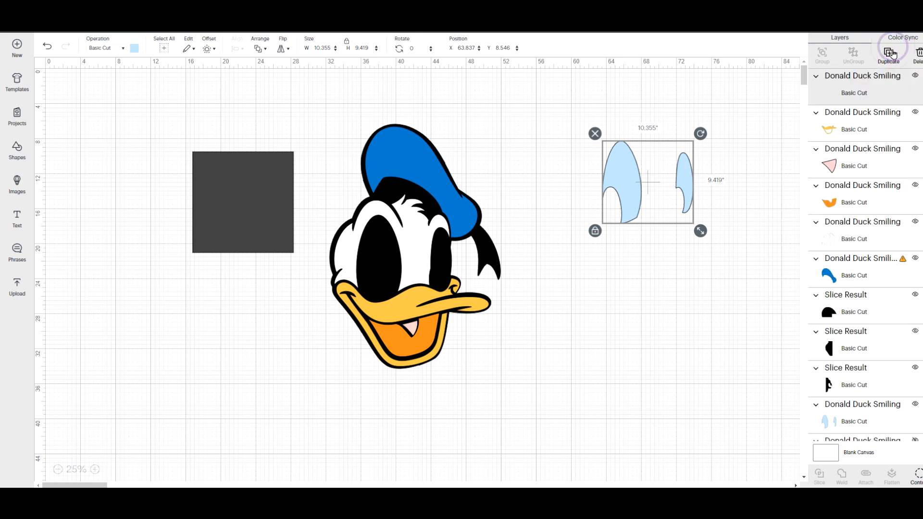
drag(691, 172, 685, 280)
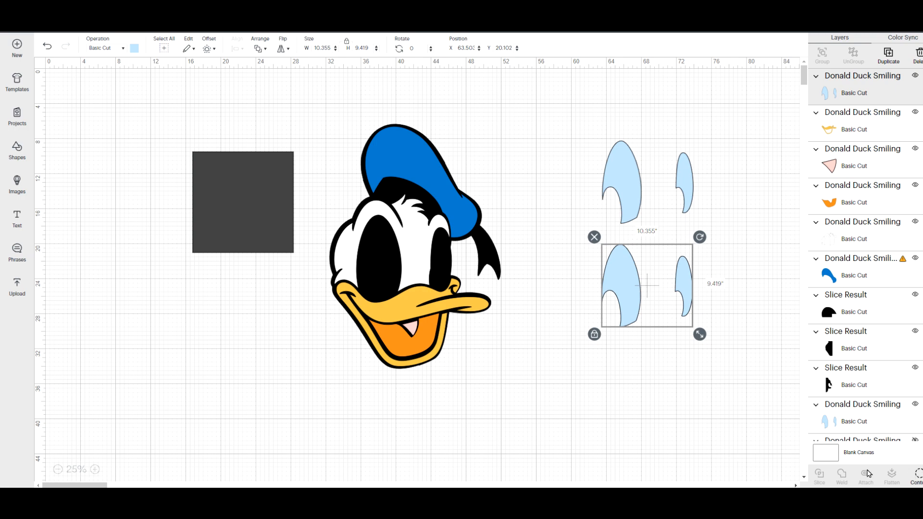
Hide the small eye contour in the lower copy and place the remaining large eye at about X 64.4, Y 20.3
click(919, 476)
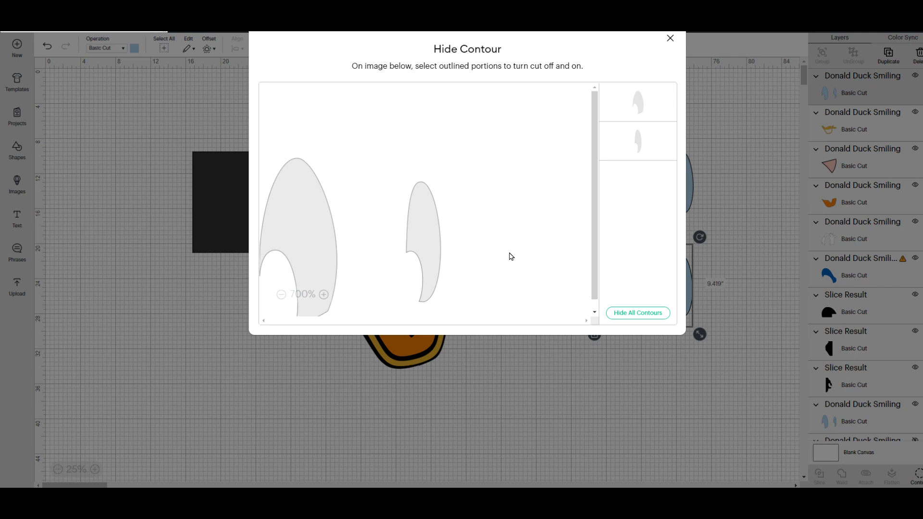
click(429, 228)
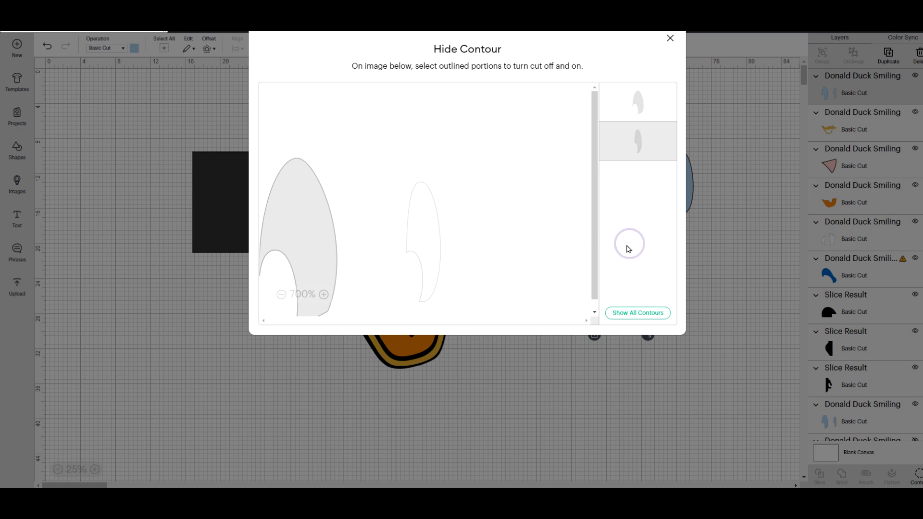
click(527, 263)
click(670, 38)
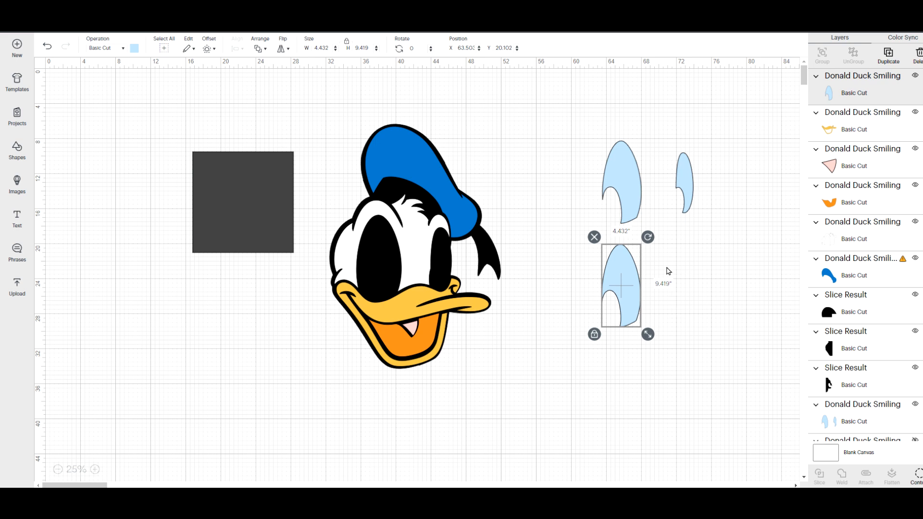
drag(637, 306, 646, 307)
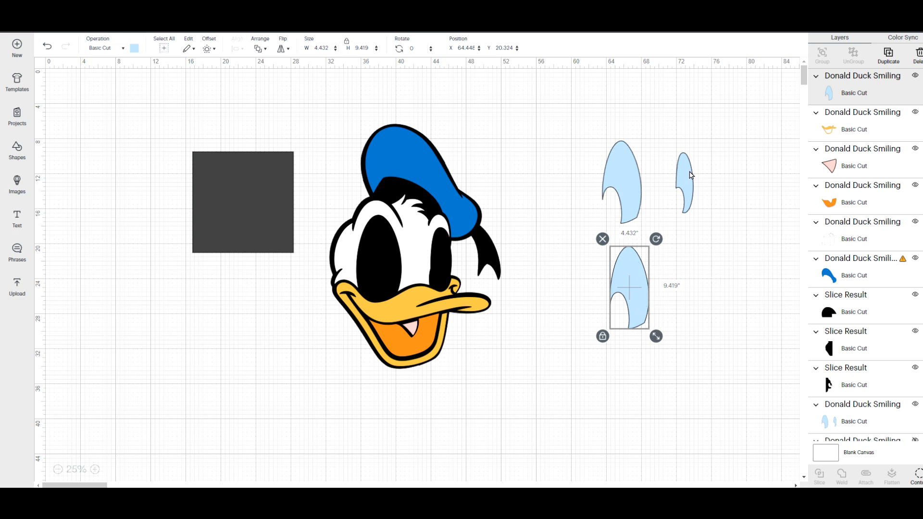
Hide the large eye contour in the original light blue layer, leaving only the small eye
click(628, 182)
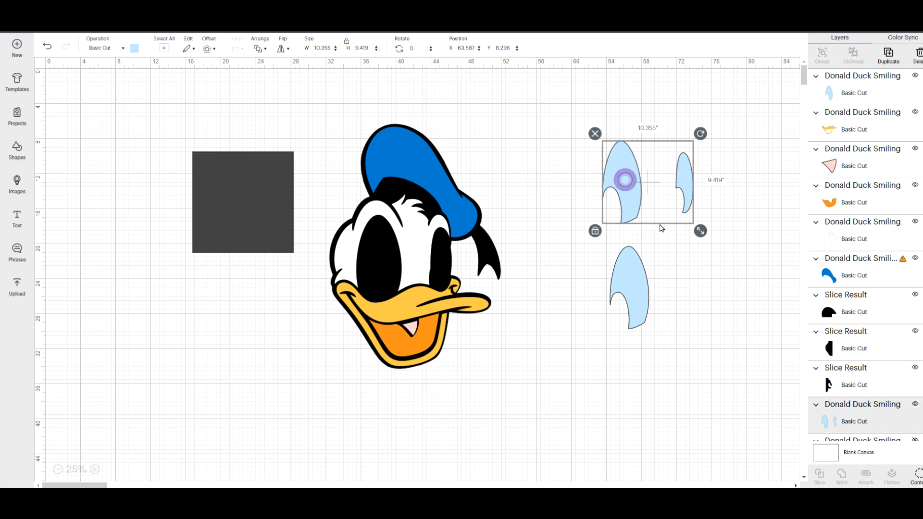
click(919, 477)
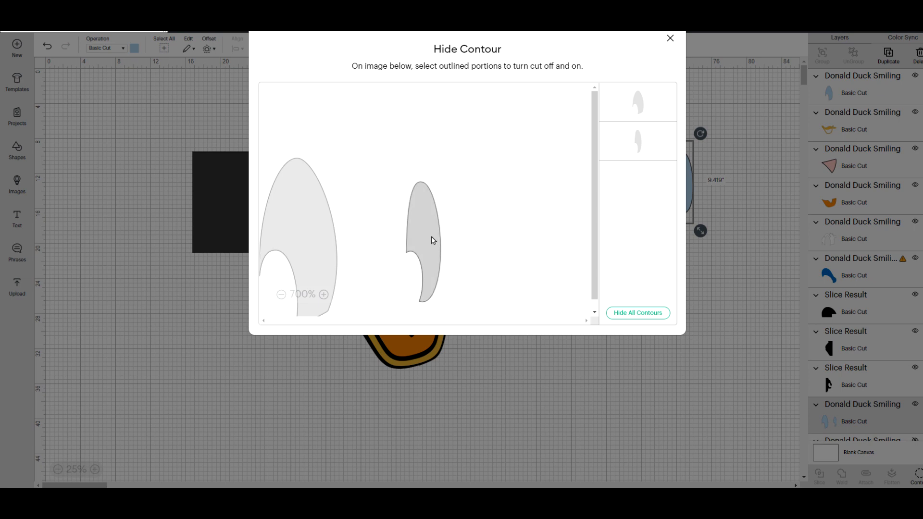
drag(573, 50, 499, 61)
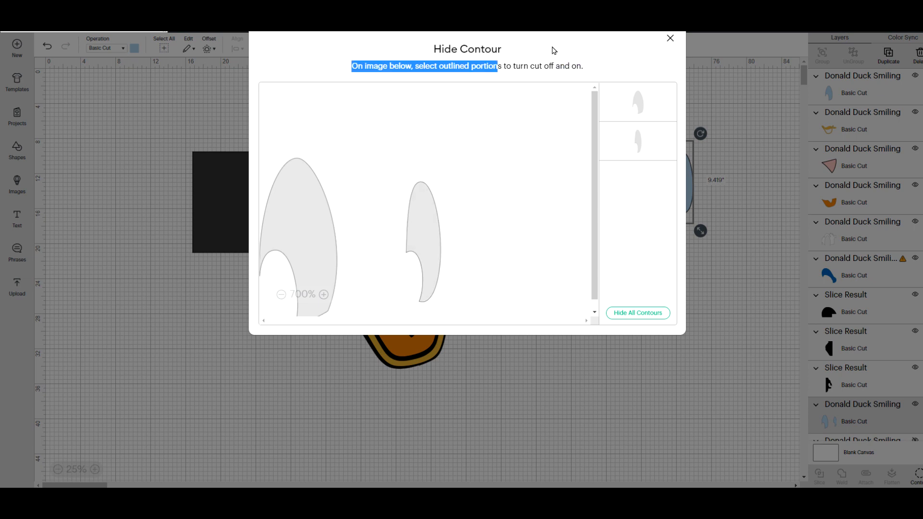
drag(554, 50, 563, 50)
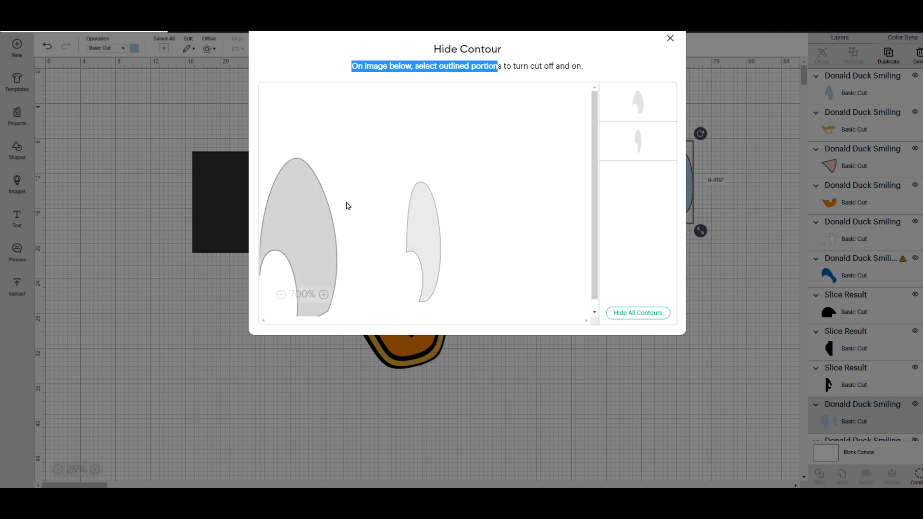
click(318, 212)
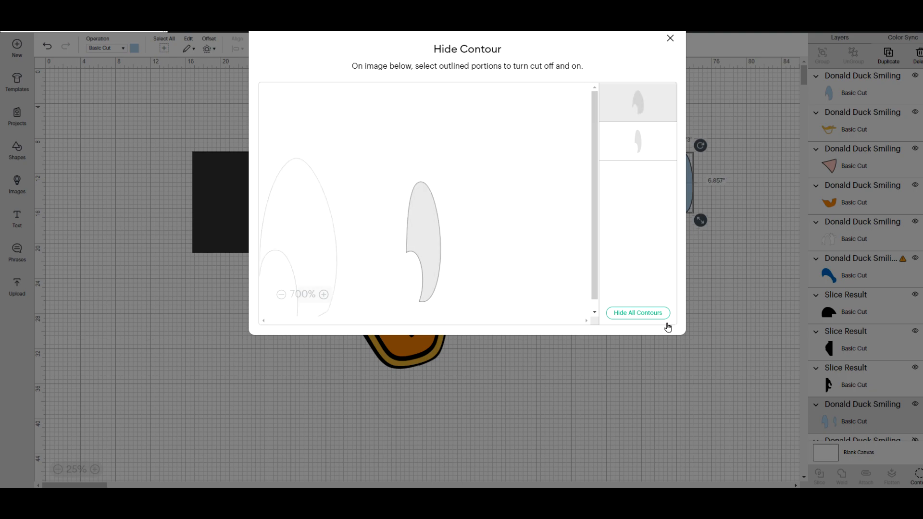
click(655, 277)
click(697, 289)
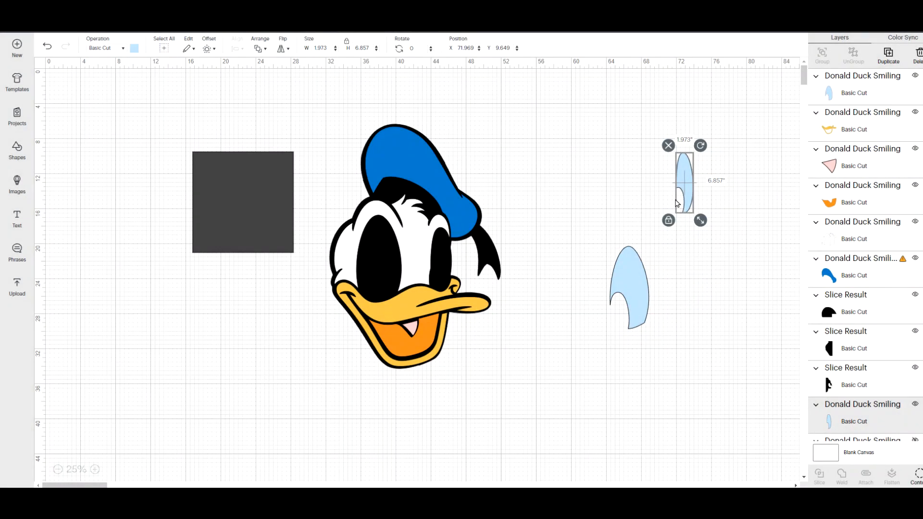
Place the small eye piece close beside the large one, with the large eye at about X 64.5, Y 19.5
click(644, 186)
drag(687, 180, 633, 280)
click(631, 285)
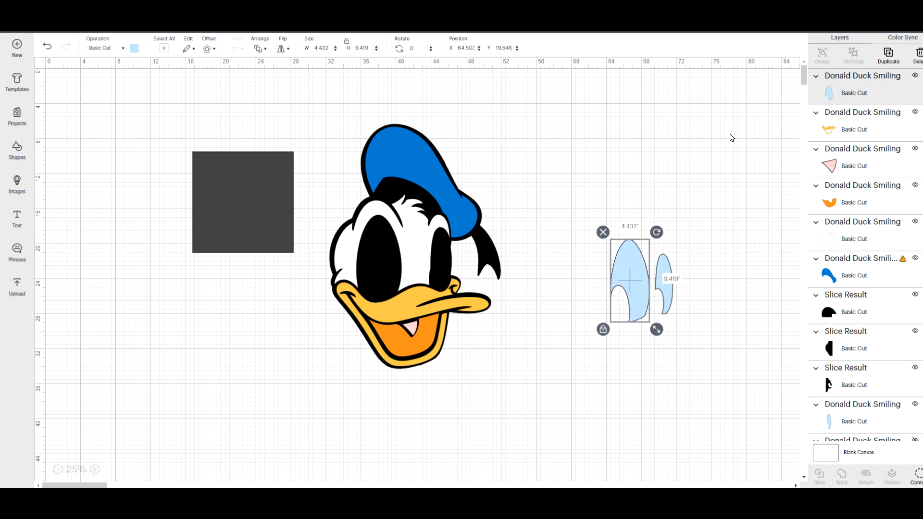
Move the 11.5-inch square back beside the duck and place both separate eye pieces close together on it
drag(253, 181, 653, 149)
drag(631, 257, 616, 171)
drag(662, 273, 646, 164)
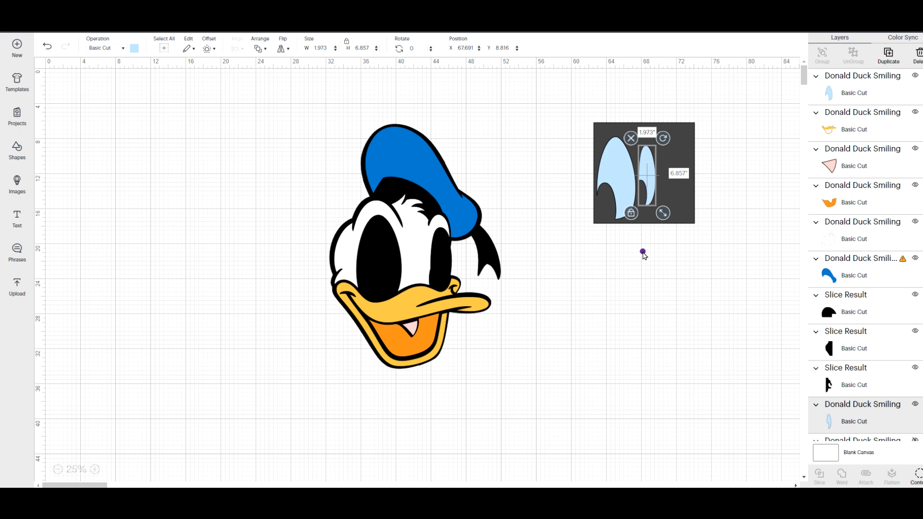
click(643, 252)
Fit the large and small eye pieces into their black eye areas on the face, bringing the small eye to the front
click(653, 167)
drag(646, 165, 374, 236)
drag(572, 214, 442, 262)
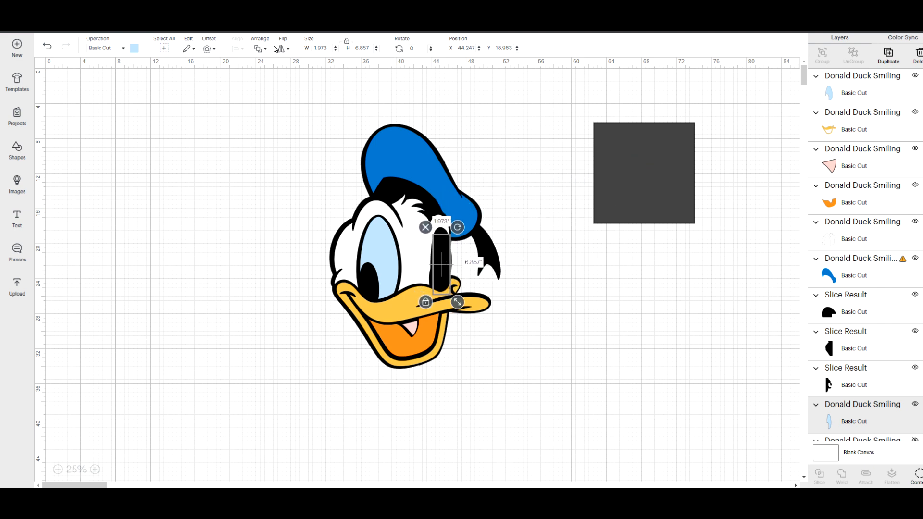
click(260, 48)
click(288, 67)
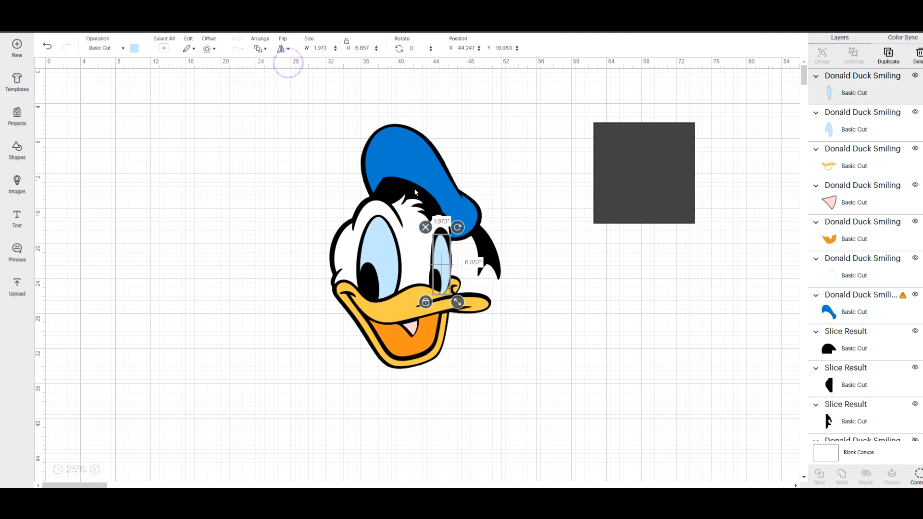
drag(439, 258, 446, 250)
click(532, 291)
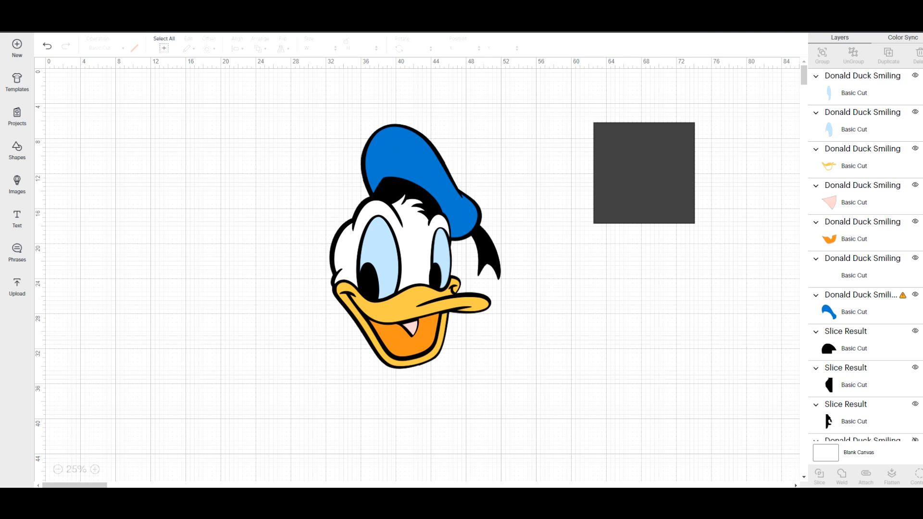
Start a new pattern fill upload
click(17, 288)
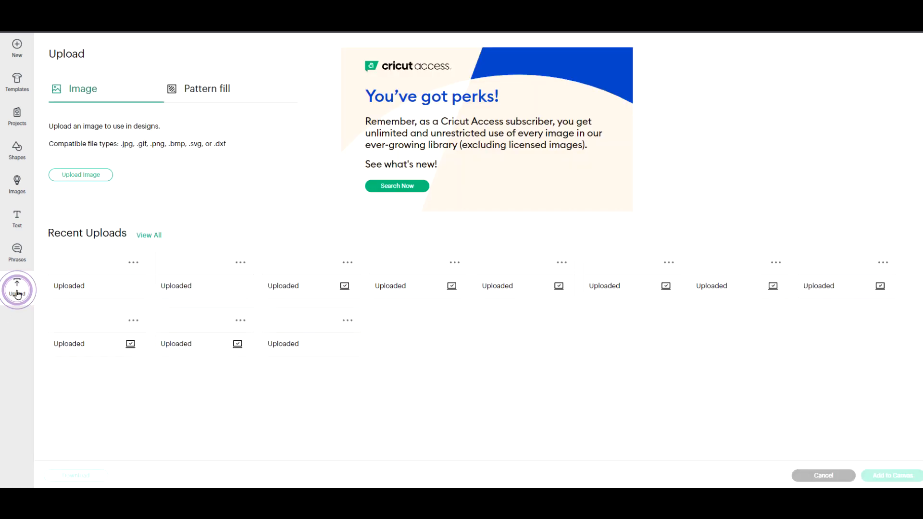
click(213, 94)
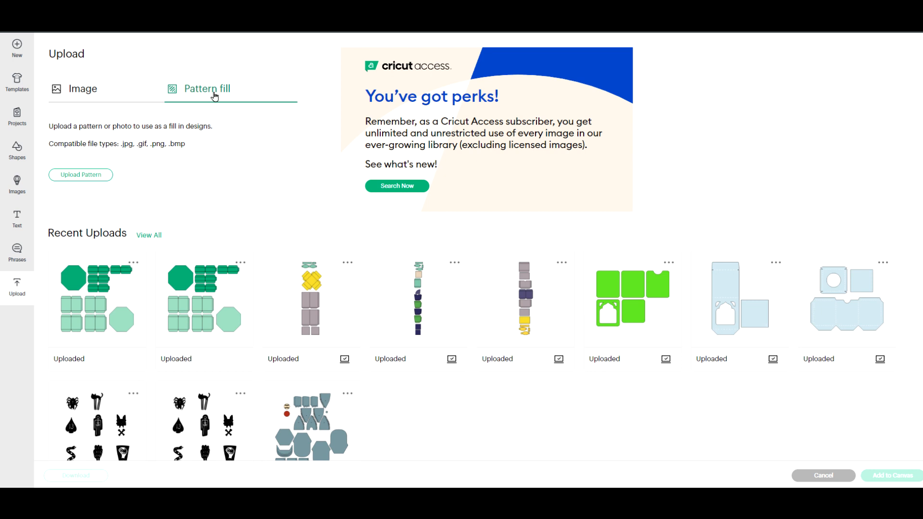
click(73, 174)
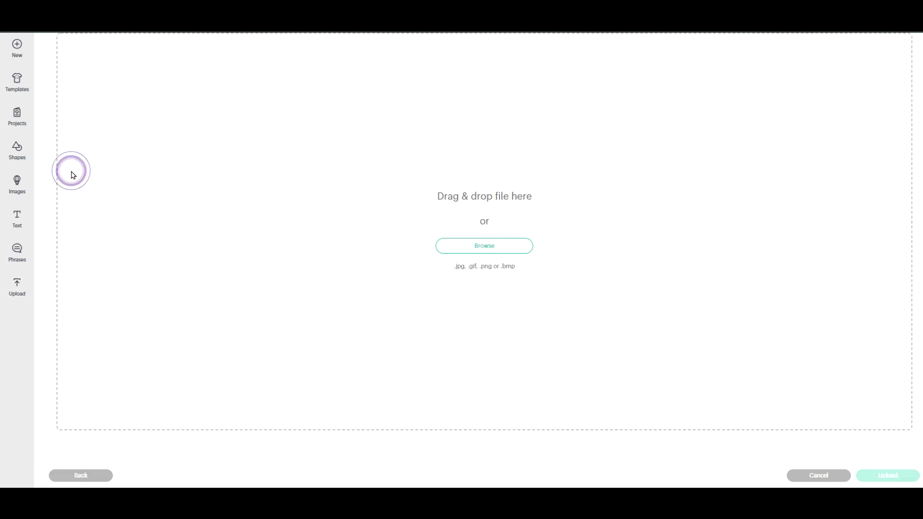
Try to load the kaffe sample image from the Desktop folder as the pattern
click(449, 248)
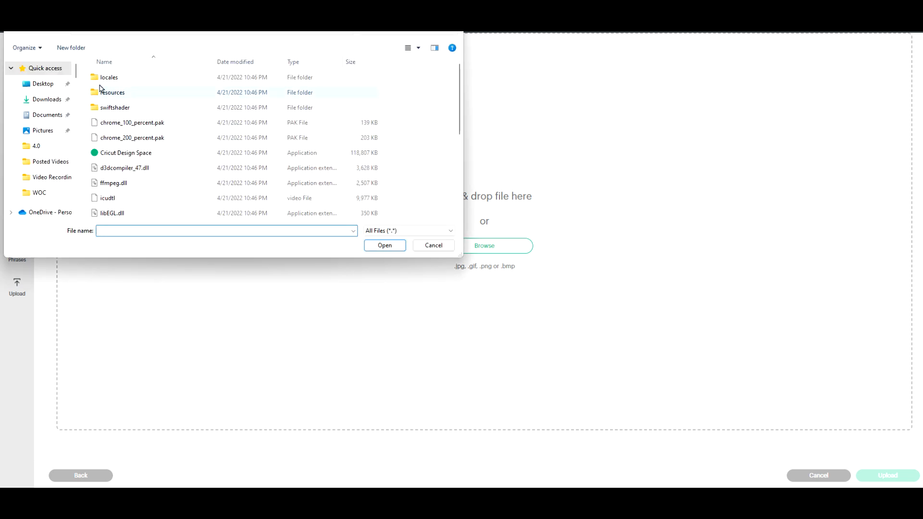
click(55, 84)
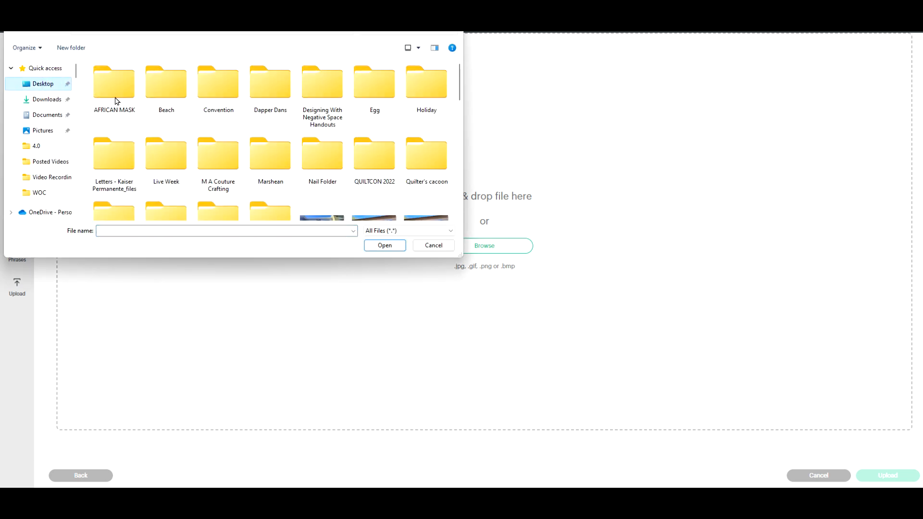
scroll(292, 140, down, 10)
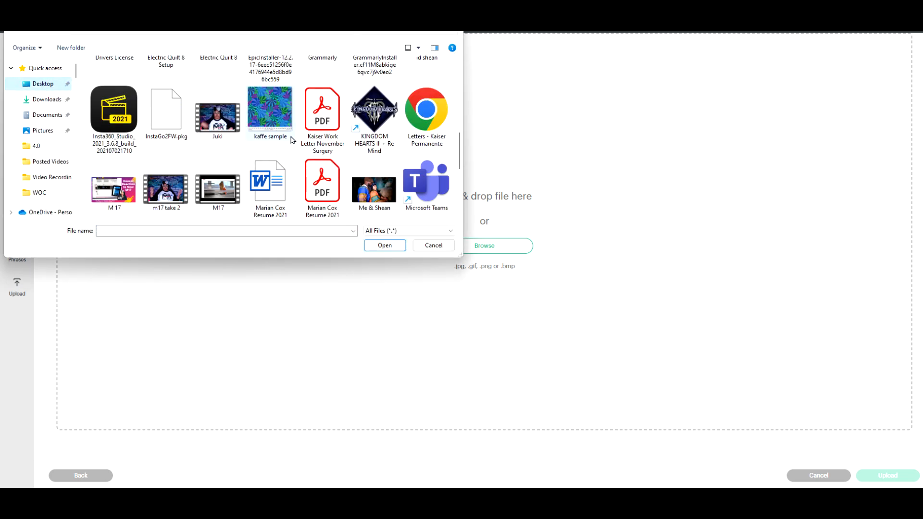
click(271, 111)
click(392, 246)
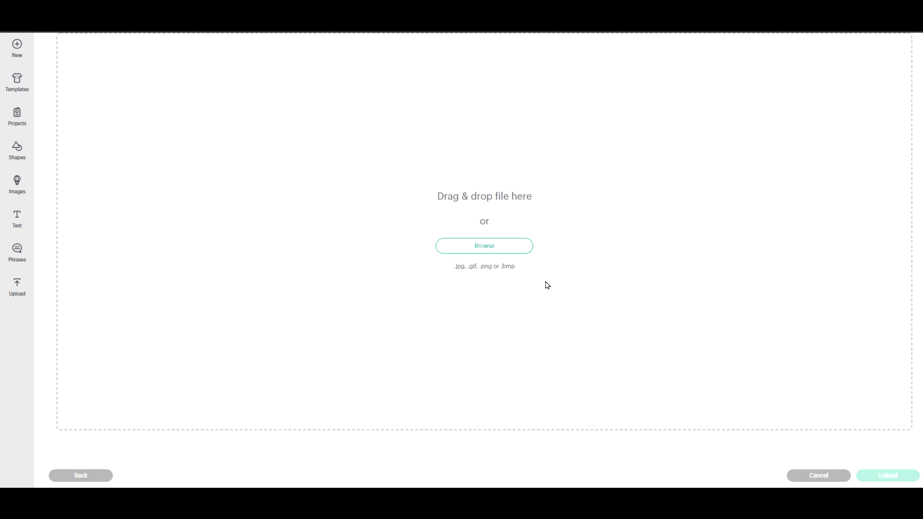
Load the PWGP037 image from the Desktop folder and upload it as a pattern fill under that name
click(487, 246)
scroll(254, 143, down, 10)
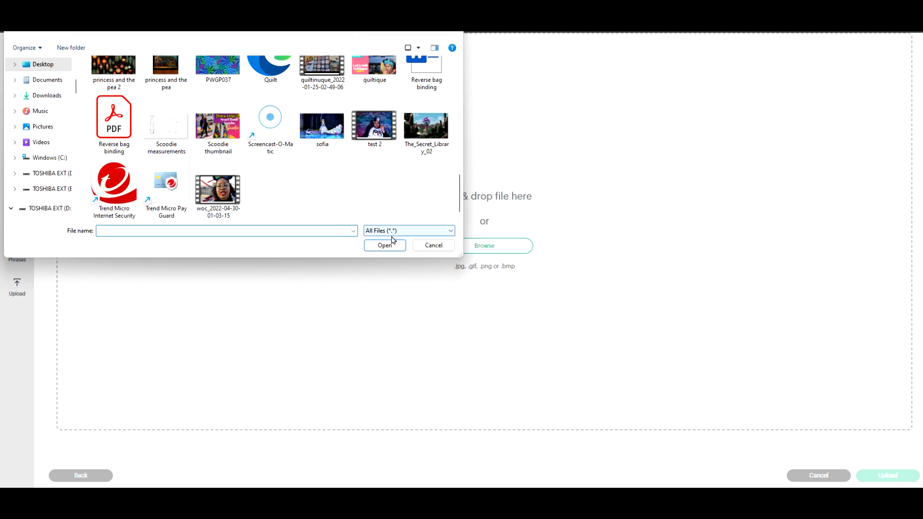
click(217, 73)
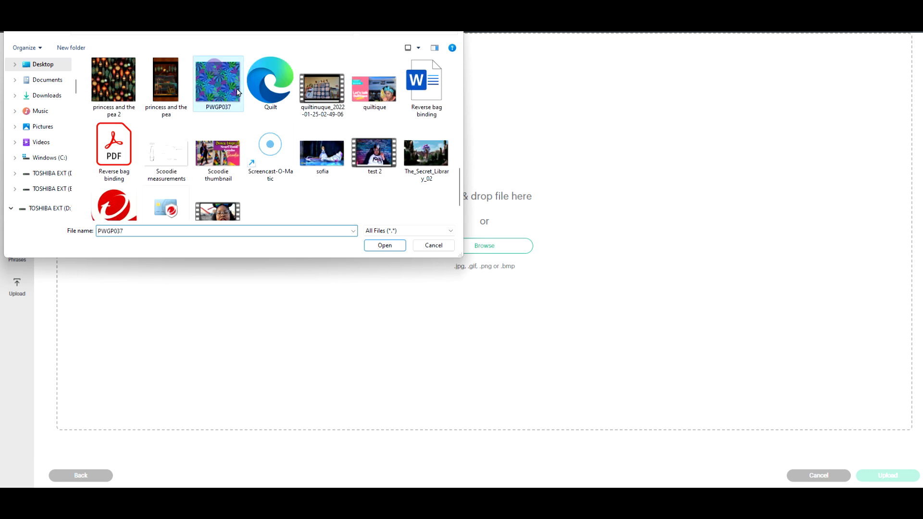
click(385, 246)
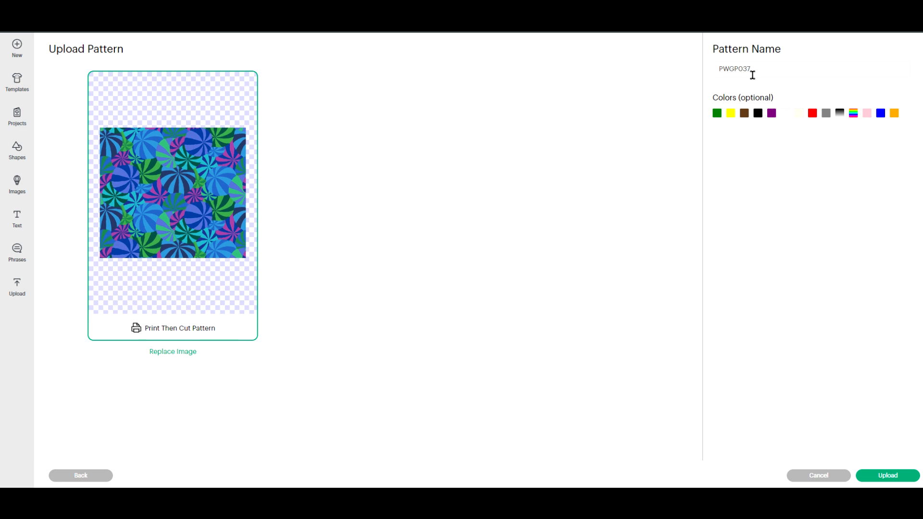
click(893, 476)
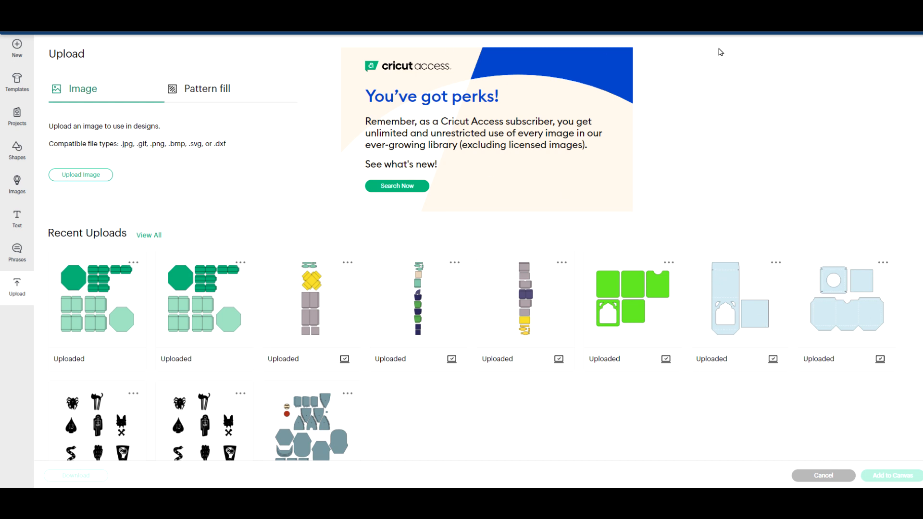
Return to the canvas and bring the whole Donald Duck design into view at 25% zoom
click(823, 476)
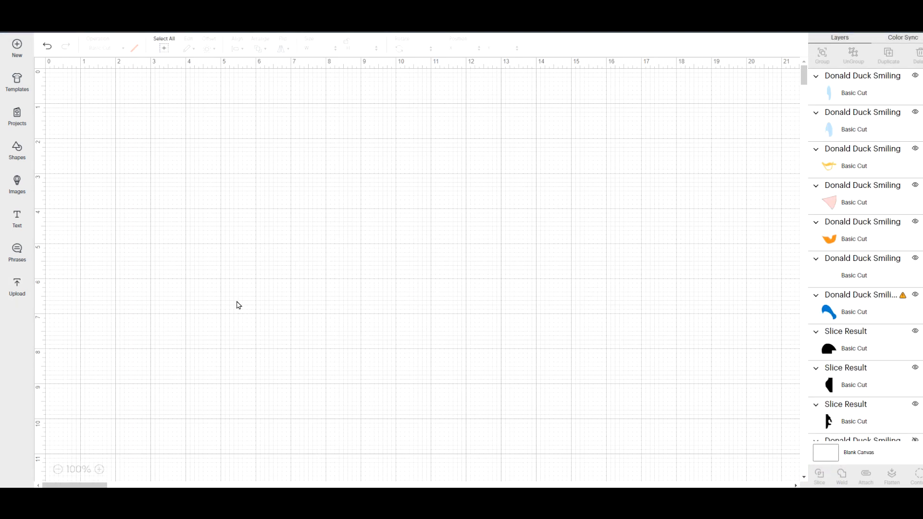
click(58, 470)
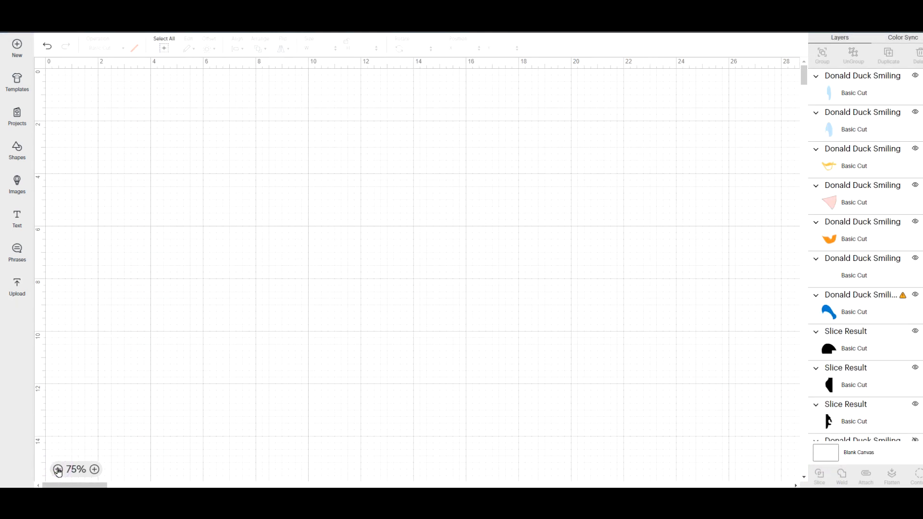
click(57, 469)
click(57, 469)
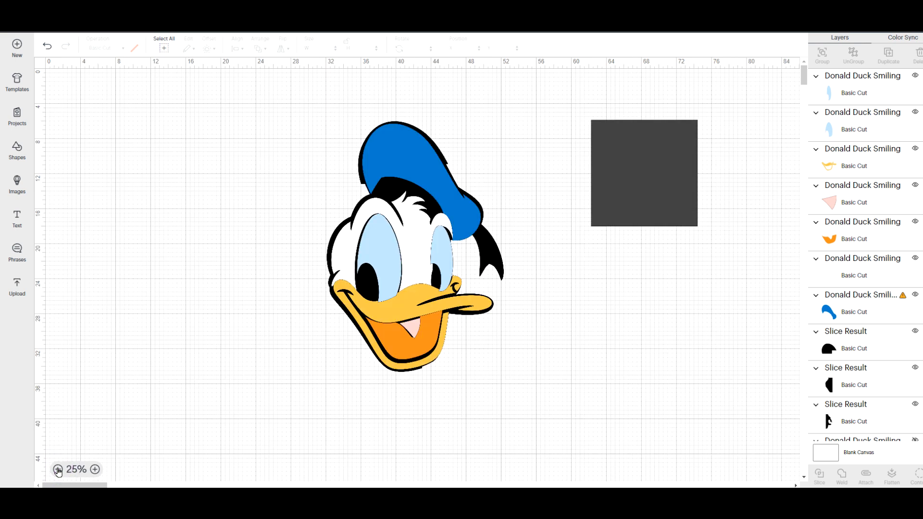
Change the blue hat layer's operation to Print Then Cut
click(414, 165)
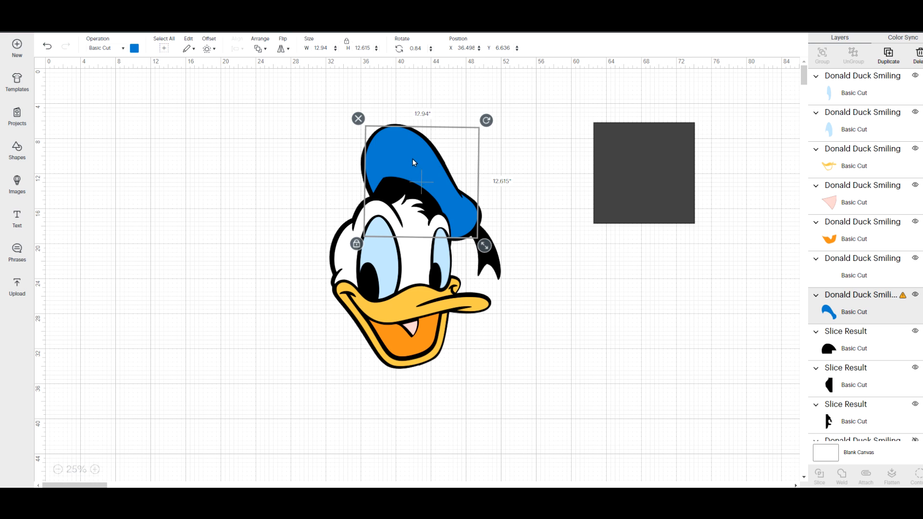
click(124, 50)
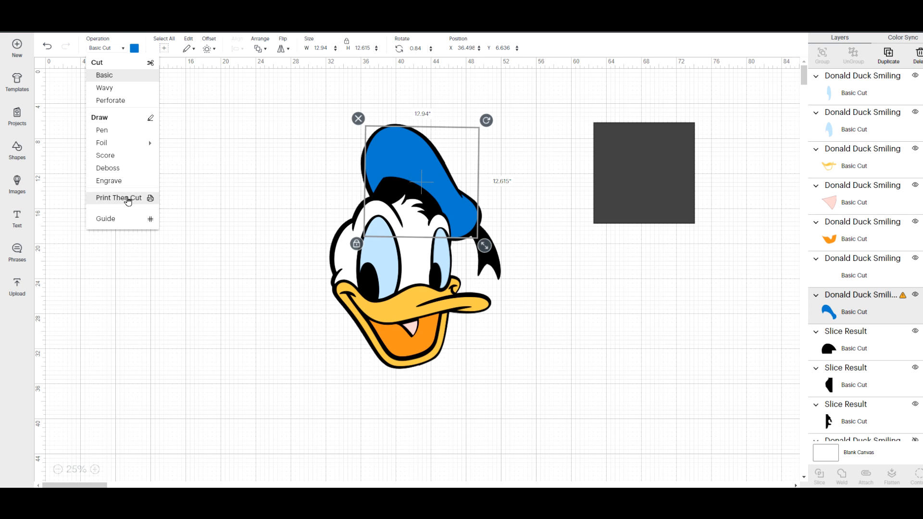
click(128, 202)
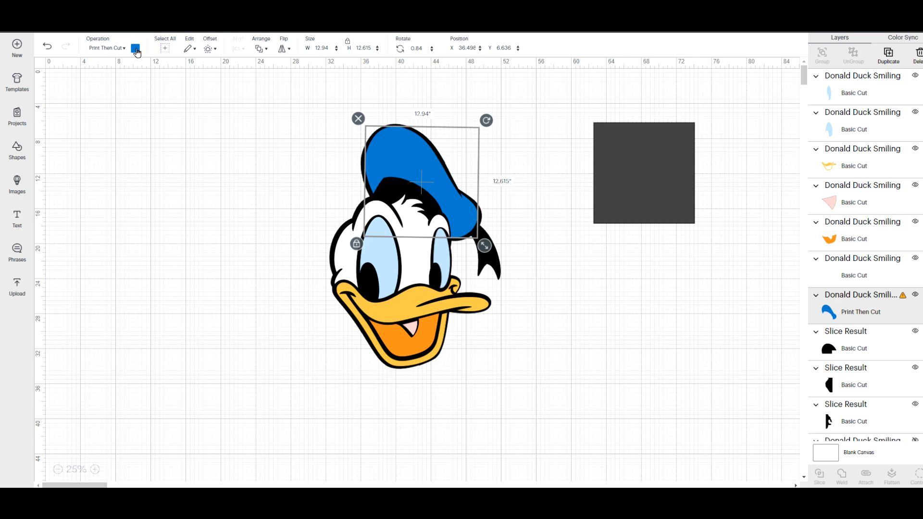
Switch the hat's print type to Pattern and browse the available pattern fills
click(136, 49)
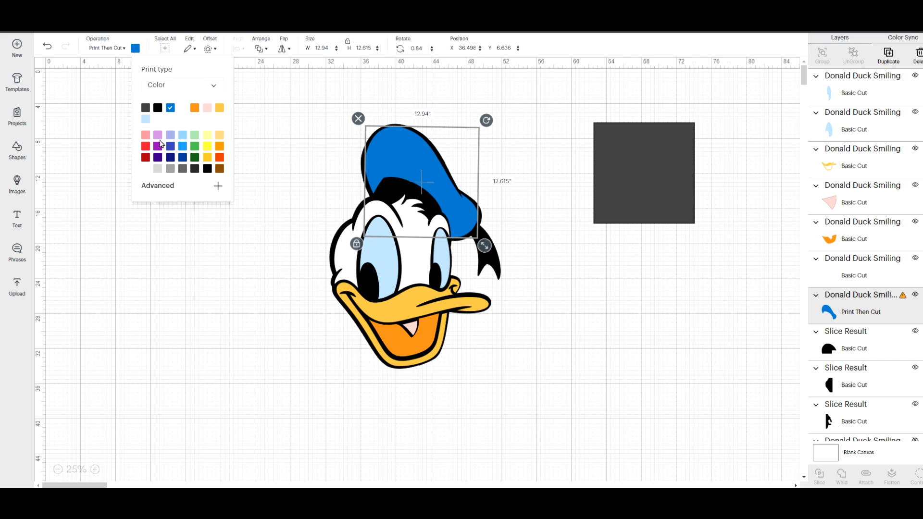
click(214, 86)
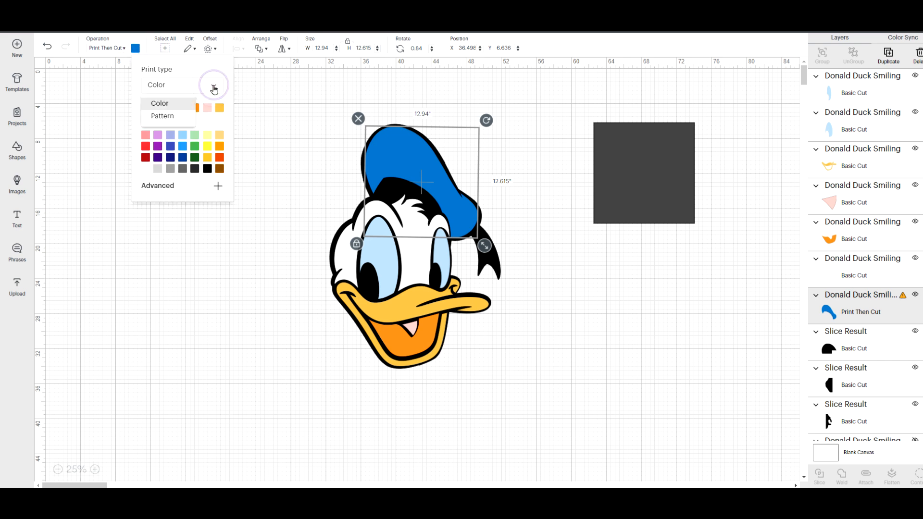
click(169, 116)
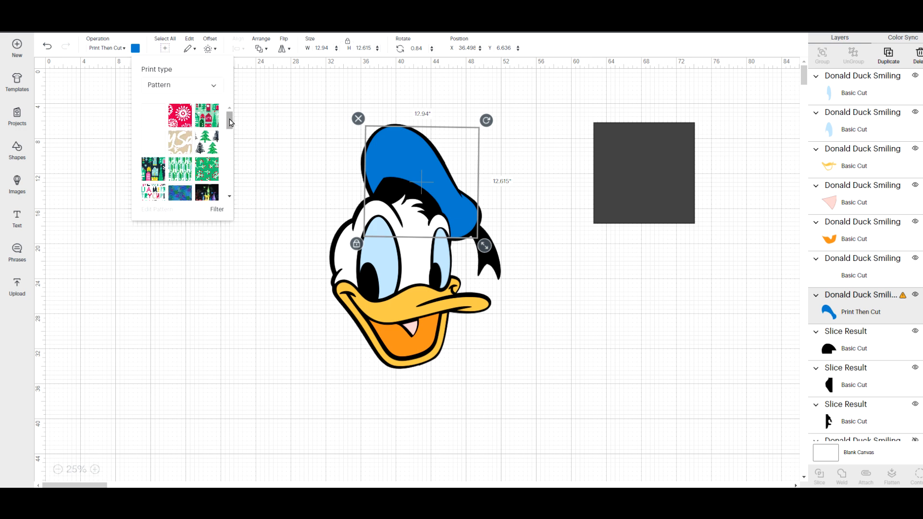
drag(230, 122, 226, 191)
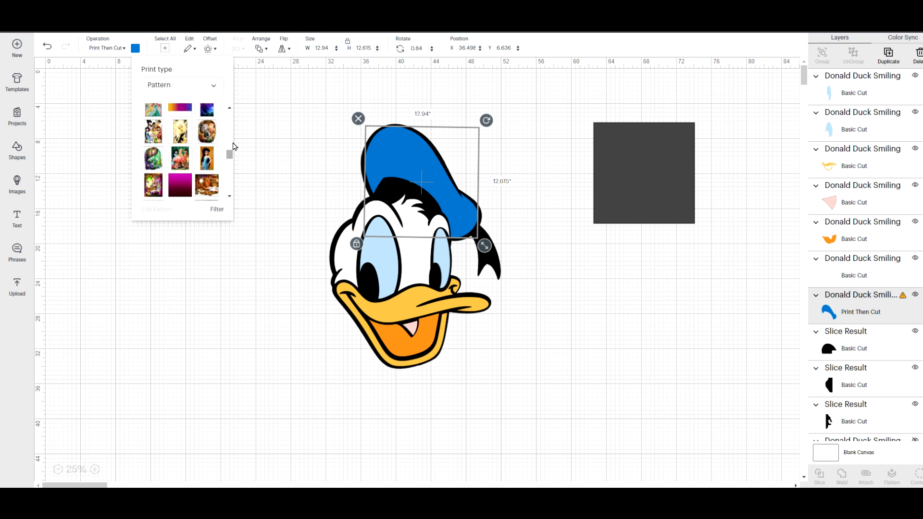
drag(232, 154, 231, 195)
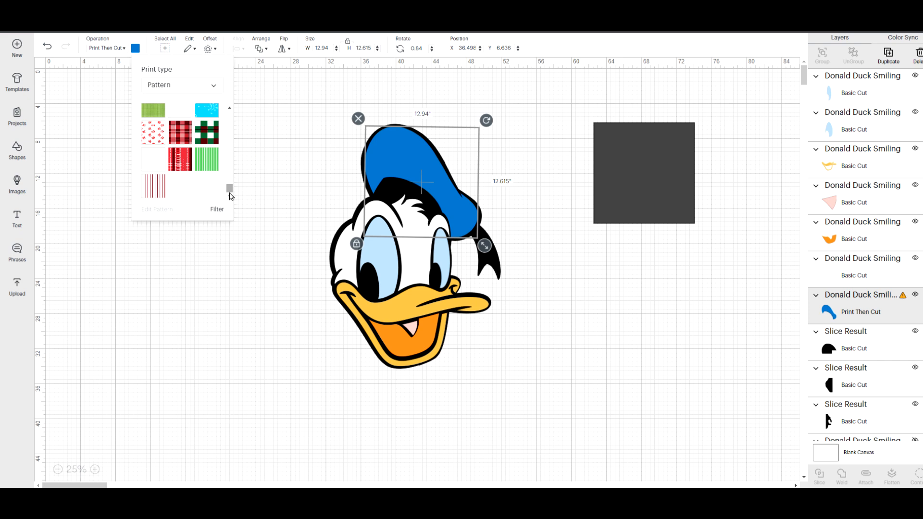
click(230, 107)
drag(229, 160, 229, 192)
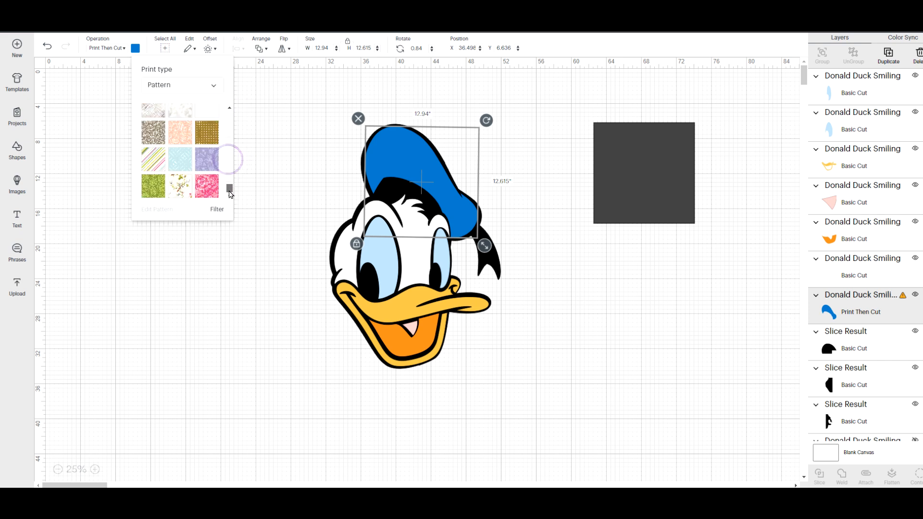
Filter the pattern fills by blue and look through the matching ones
click(219, 208)
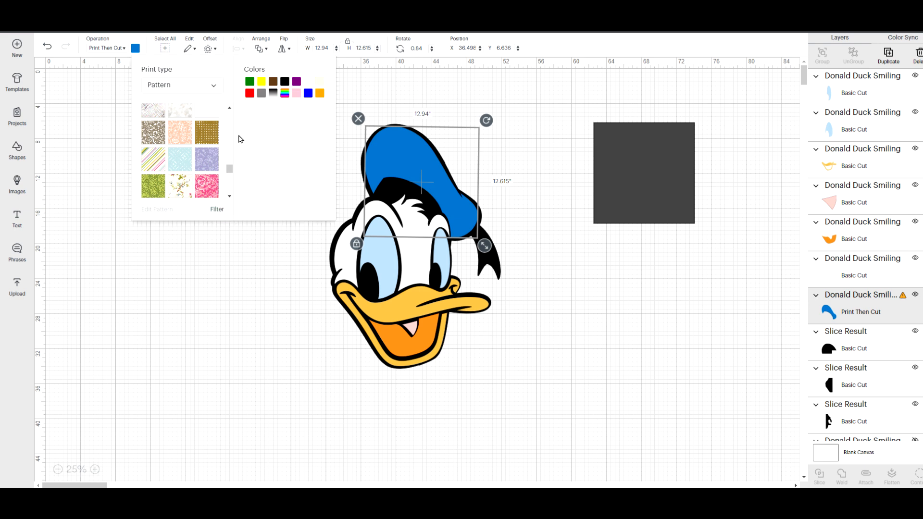
click(308, 93)
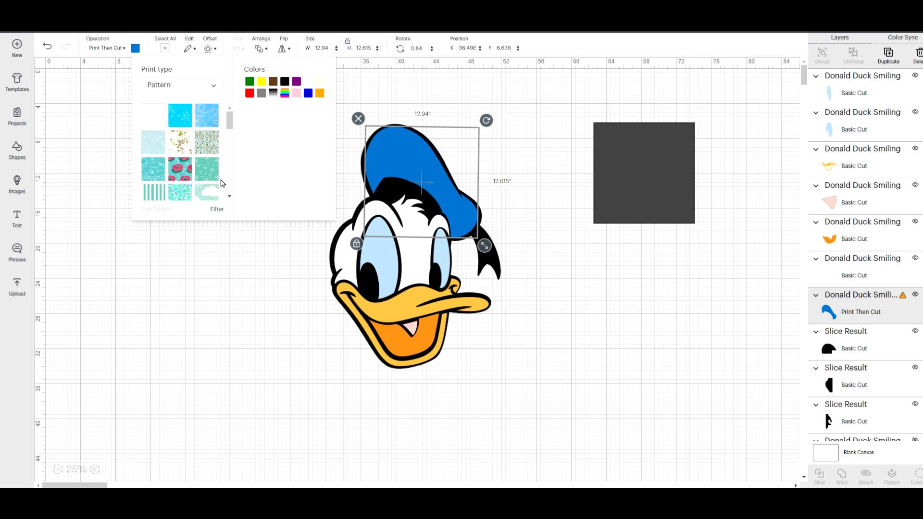
drag(231, 124, 230, 146)
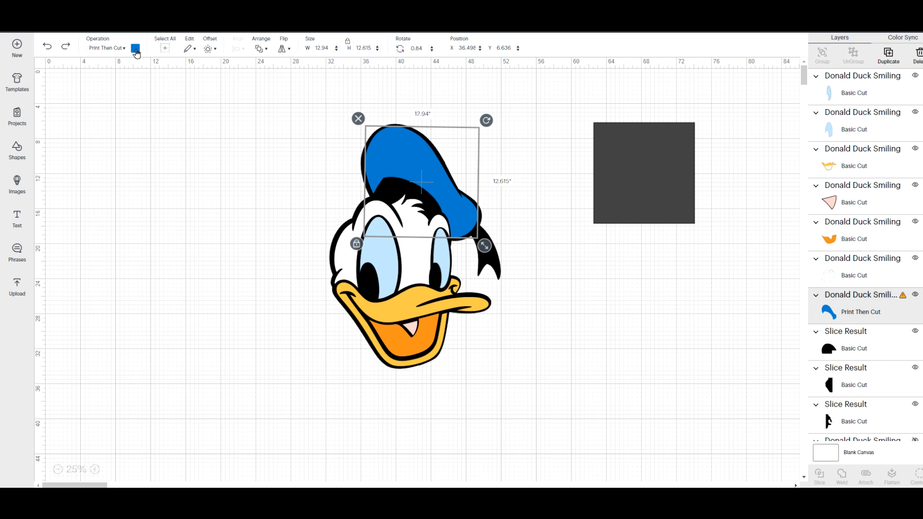
Set the hat's print type to Pattern and fill it with the blue, green and purple pinwheel pattern
click(135, 50)
click(180, 85)
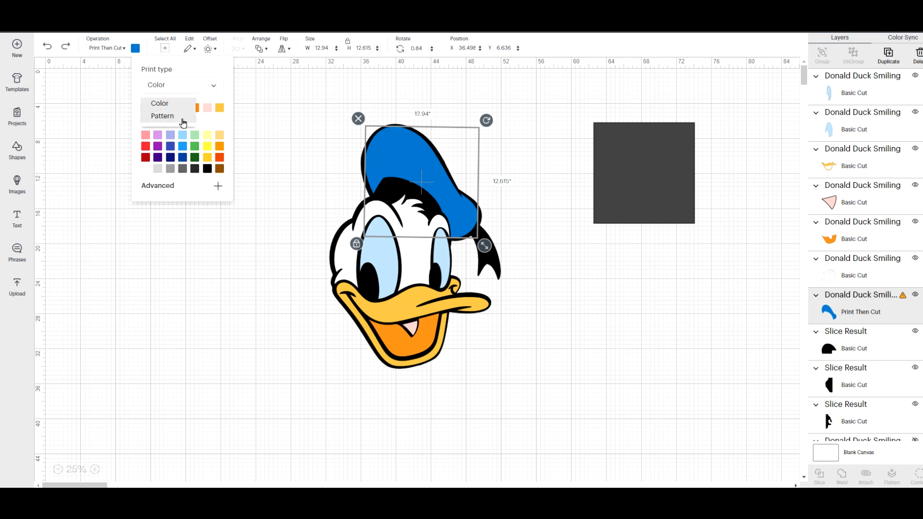
click(183, 117)
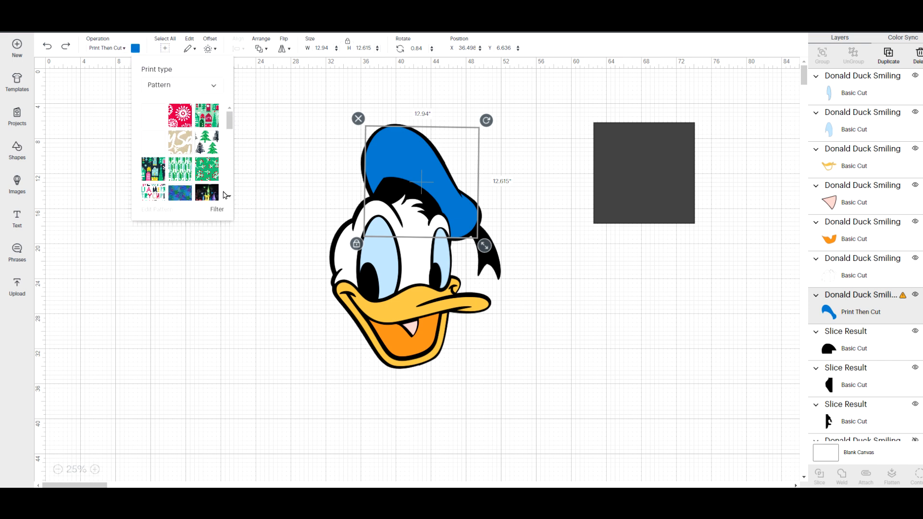
click(179, 197)
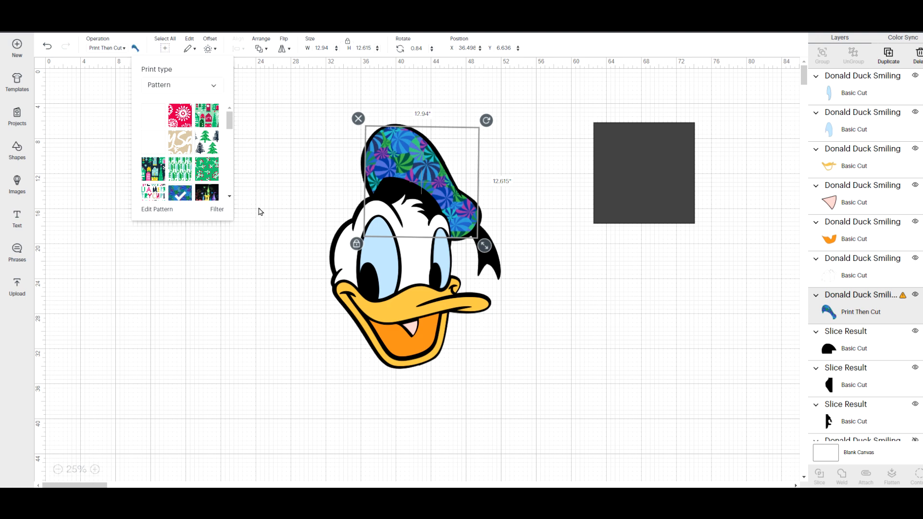
click(270, 176)
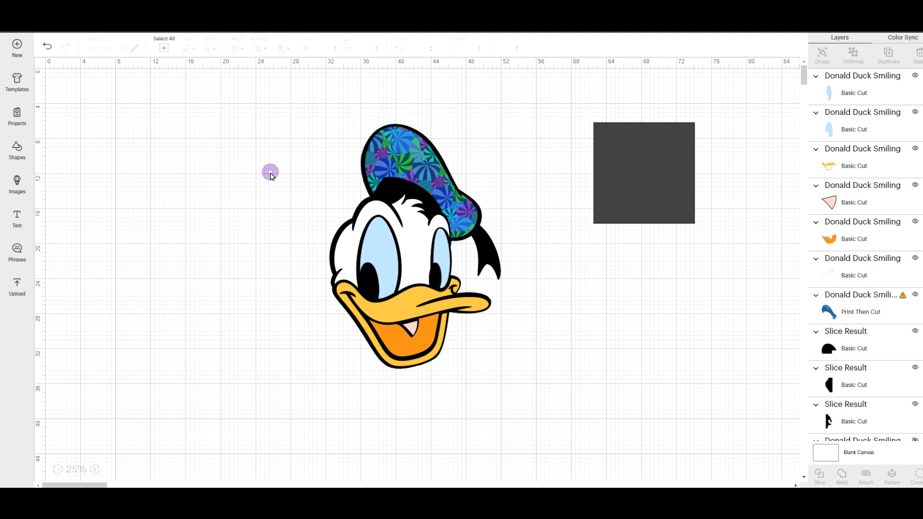
Edit the hat's pinwheel pattern, enlarging its scale to 128
click(428, 163)
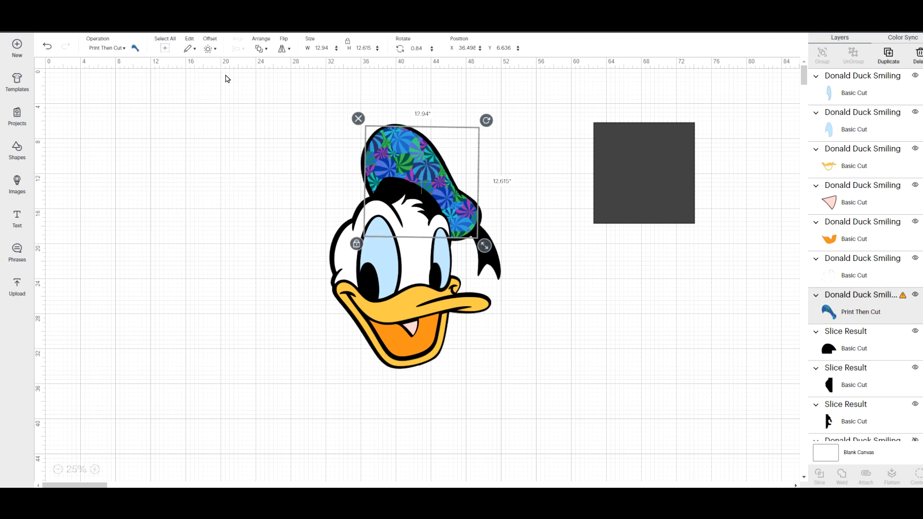
click(136, 48)
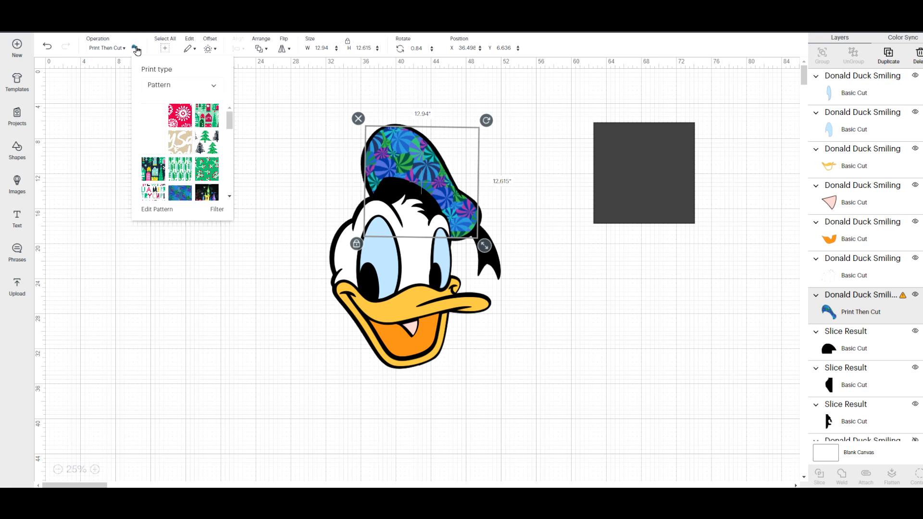
click(166, 210)
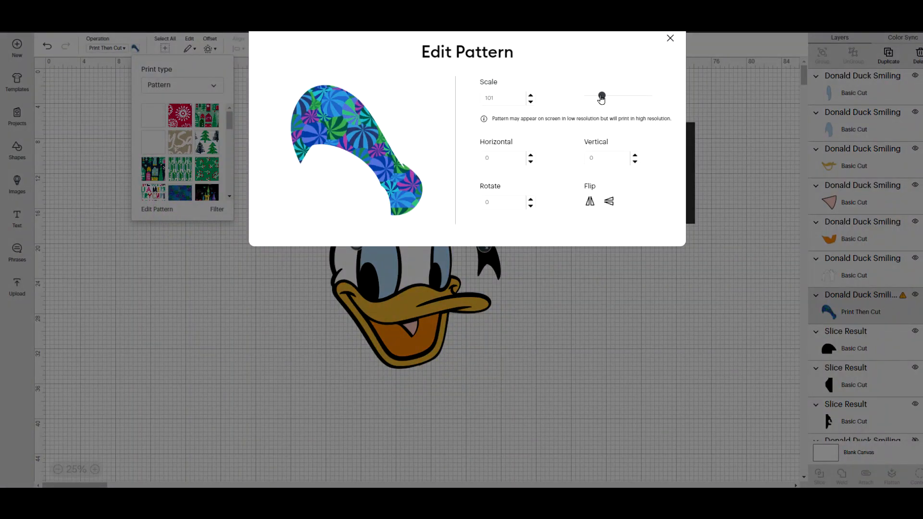
mouse_move(602, 95)
mouse_down()
mouse_move(623, 100)
mouse_move(587, 104)
mouse_move(607, 104)
mouse_up()
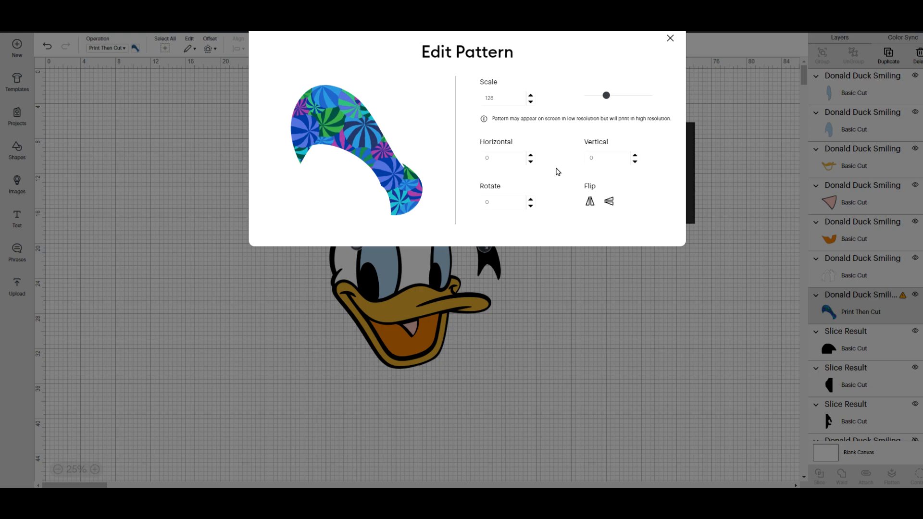
click(560, 267)
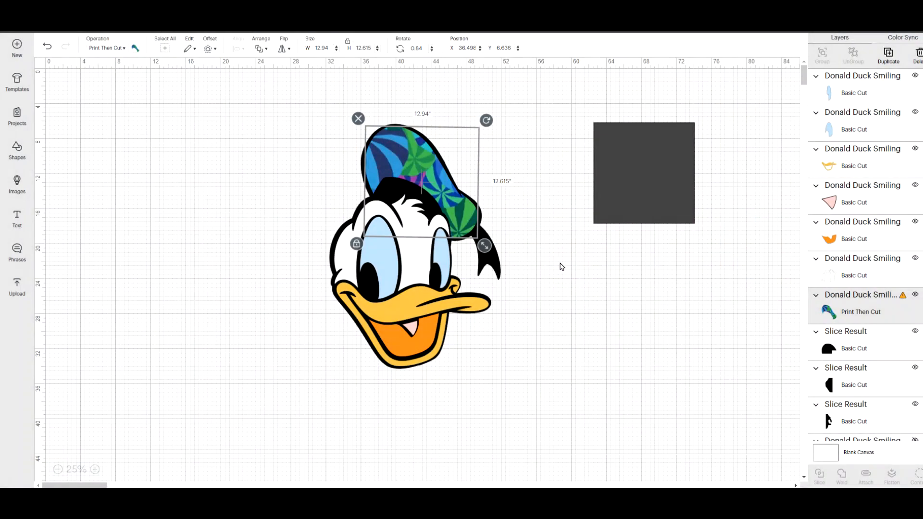
click(561, 207)
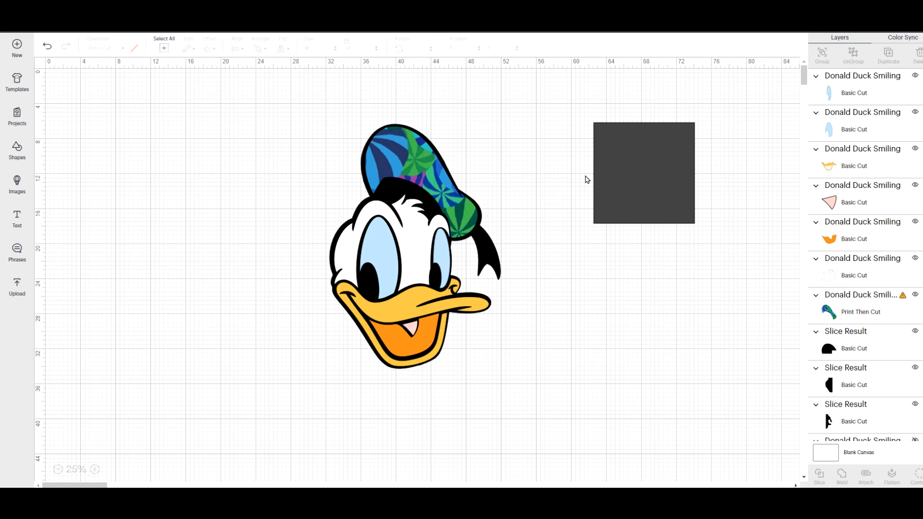
Delete the dark grey square beside the Donald Duck design
click(634, 173)
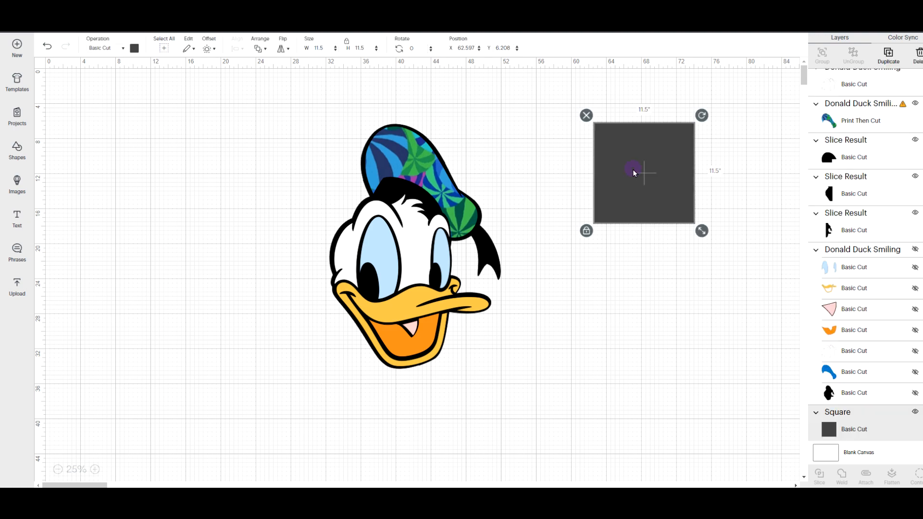
click(587, 115)
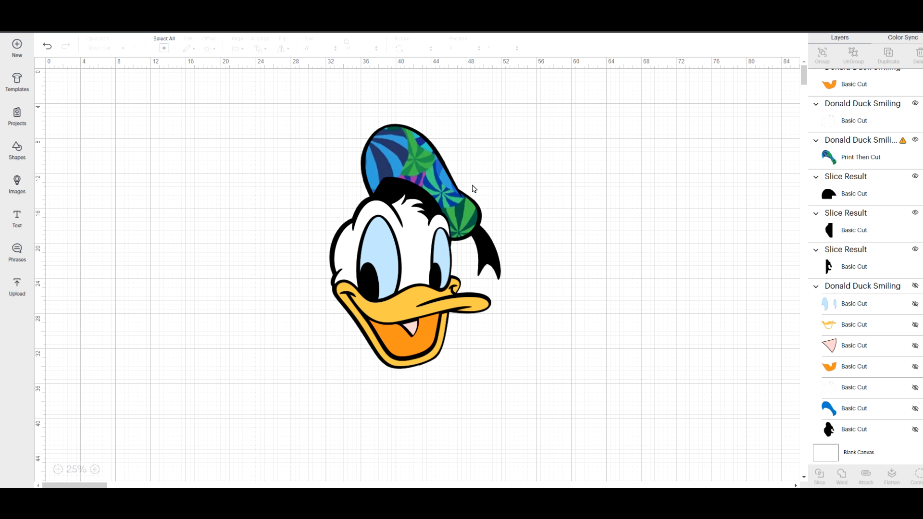
Find the black-and-white checkerboard among the pattern fills and apply it to Donald's hat
click(429, 177)
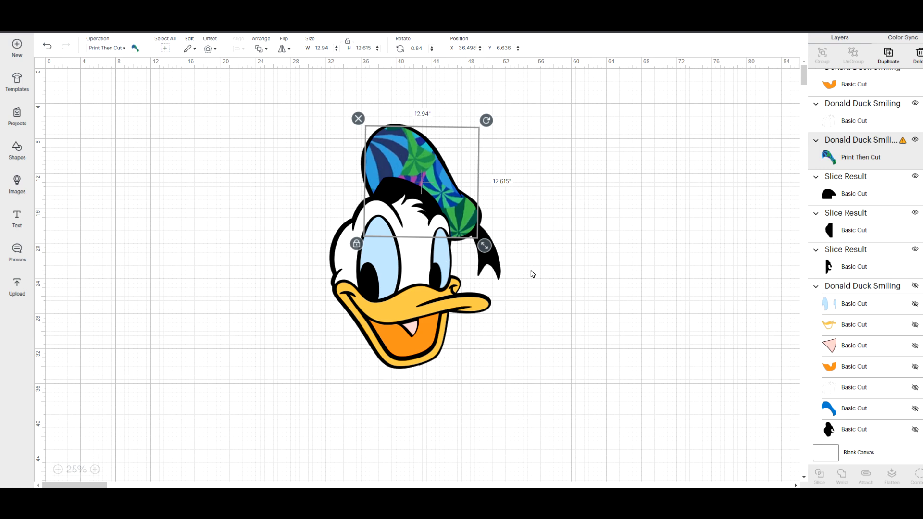
click(136, 49)
click(229, 197)
click(229, 197)
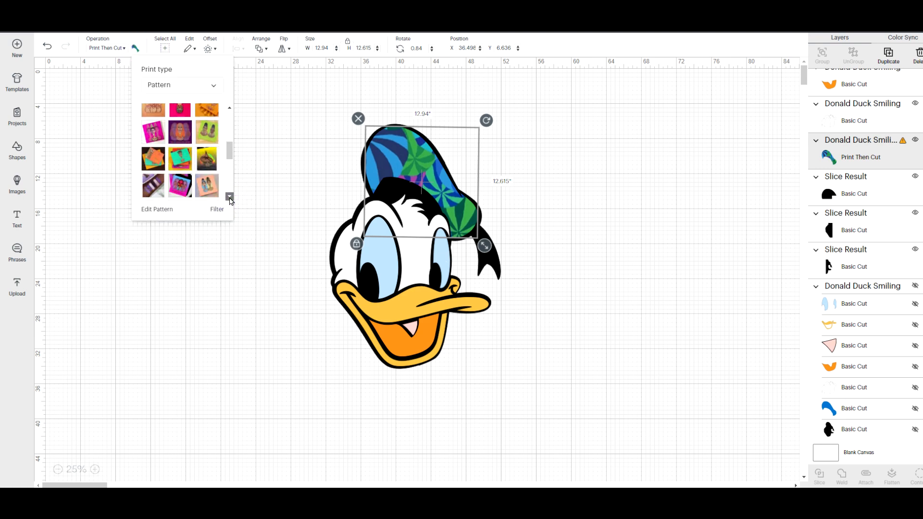
click(230, 197)
click(229, 198)
click(229, 197)
click(229, 197)
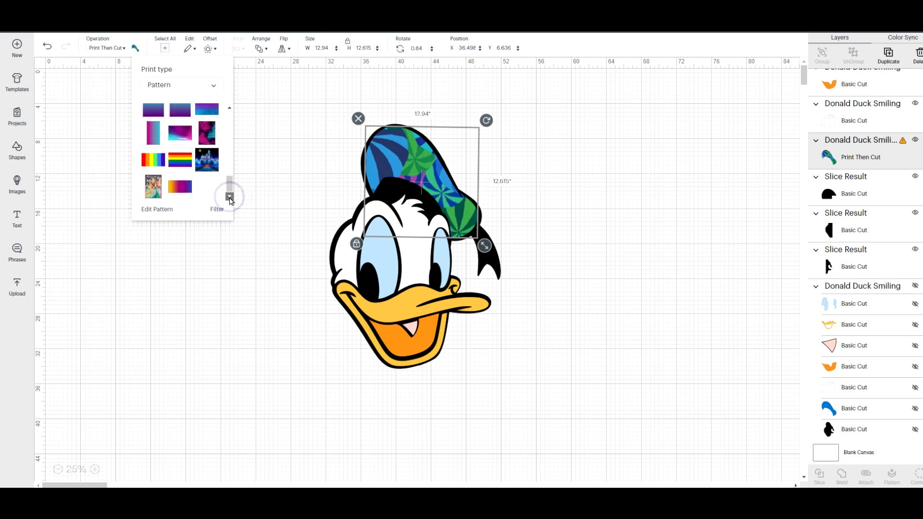
click(229, 197)
click(229, 197)
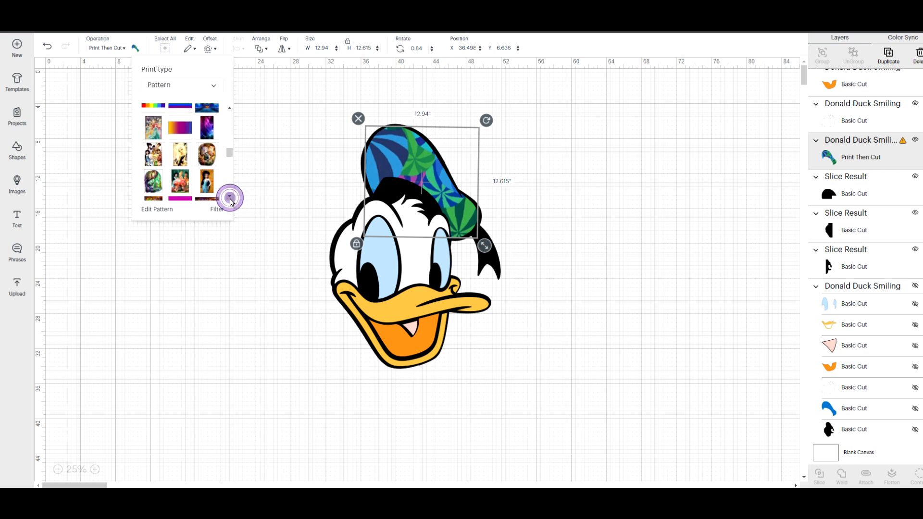
click(229, 197)
click(229, 197)
click(230, 197)
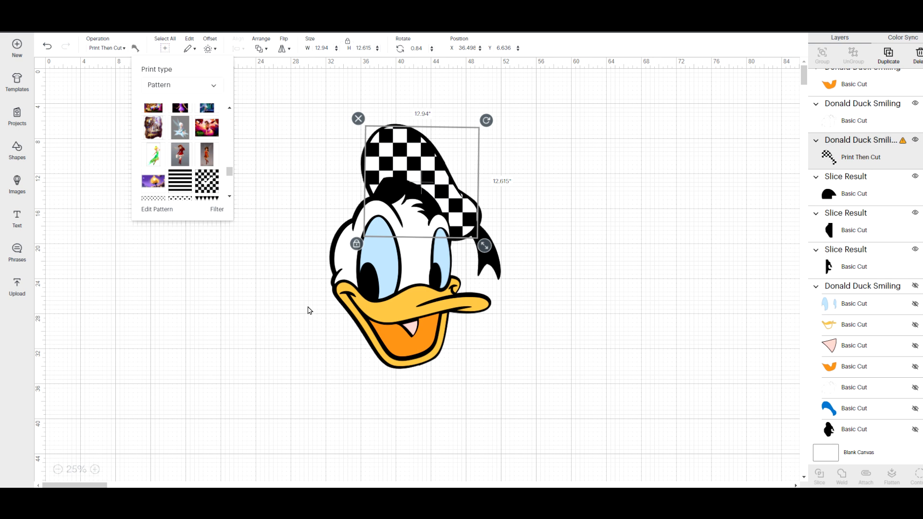
click(556, 242)
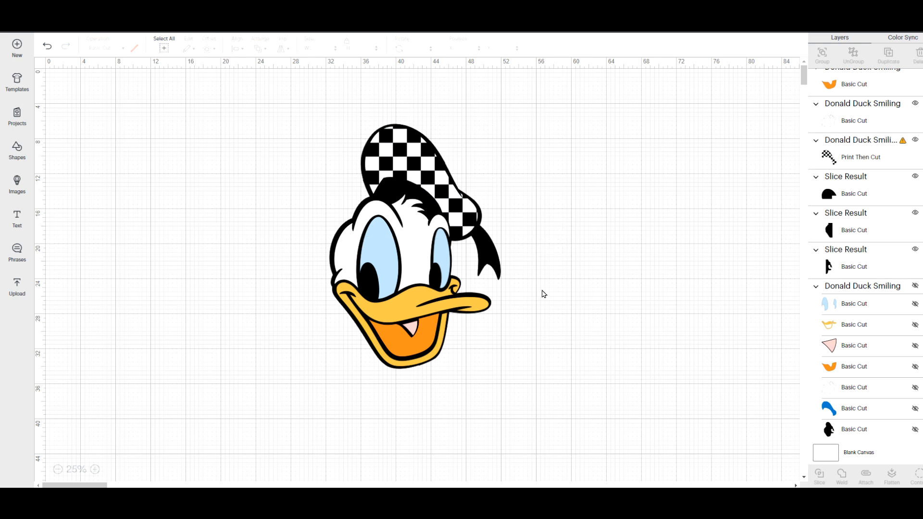